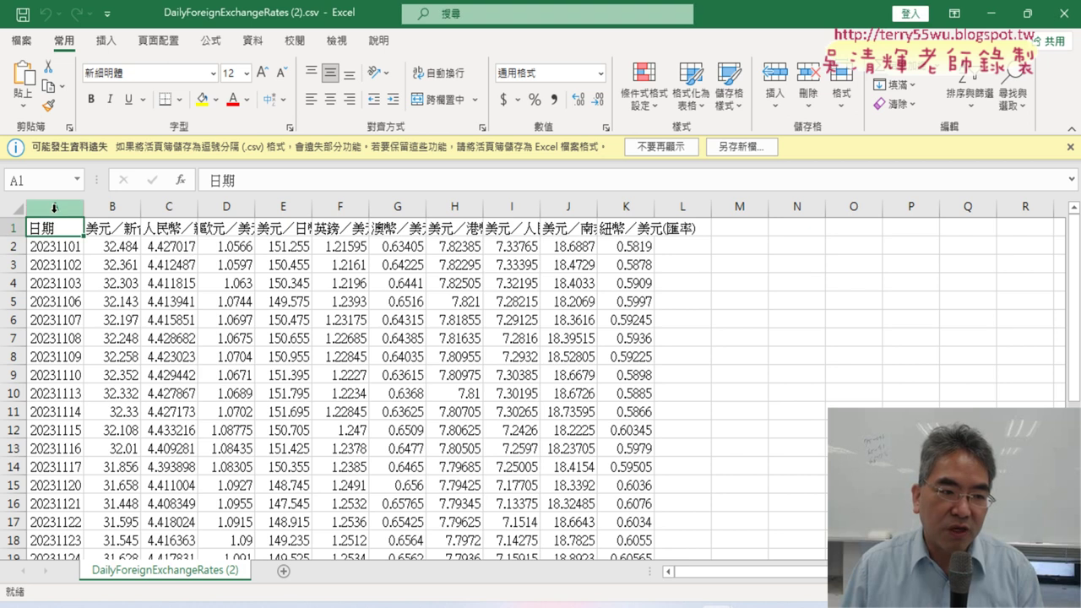
# - Select column A and save the workbook to the Desktop as DailyForeignExchangeRates (2).xlsm, macro-enabled
pyautogui.click(54, 208)
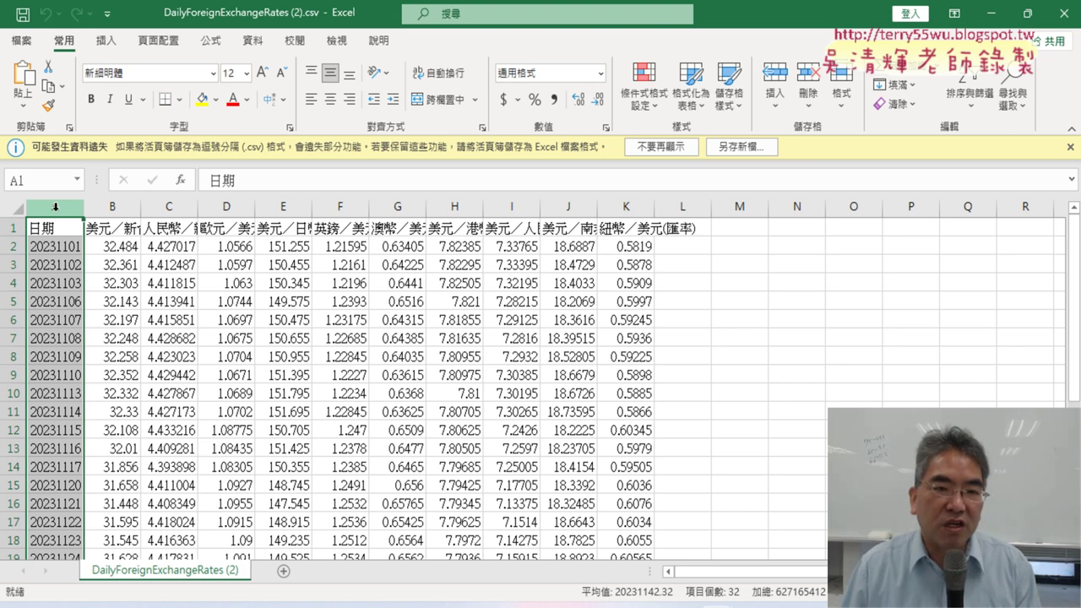
pyautogui.click(751, 151)
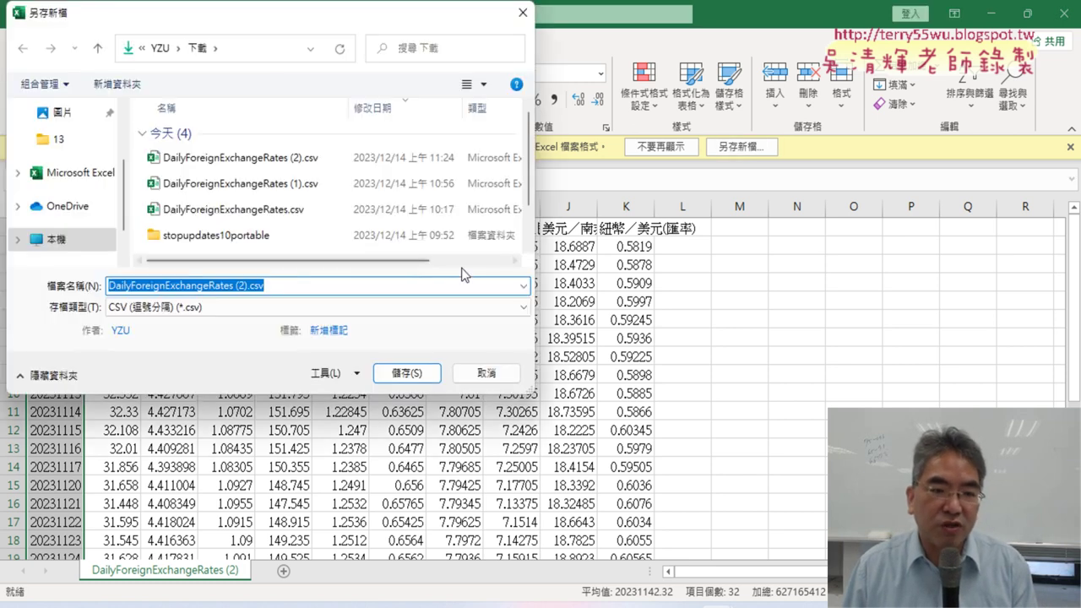
pyautogui.click(255, 309)
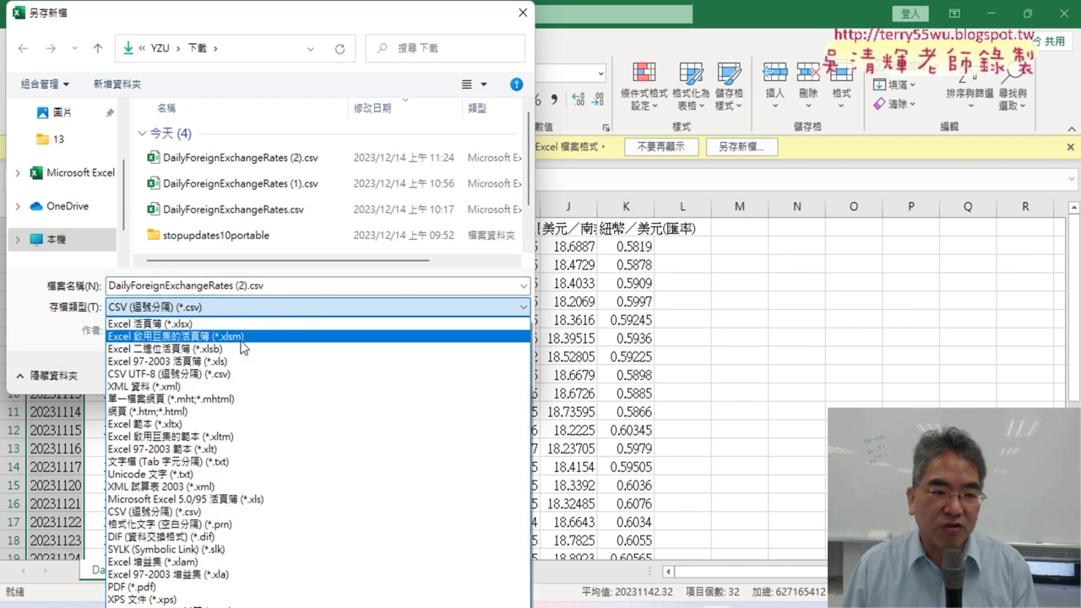
pyautogui.click(242, 338)
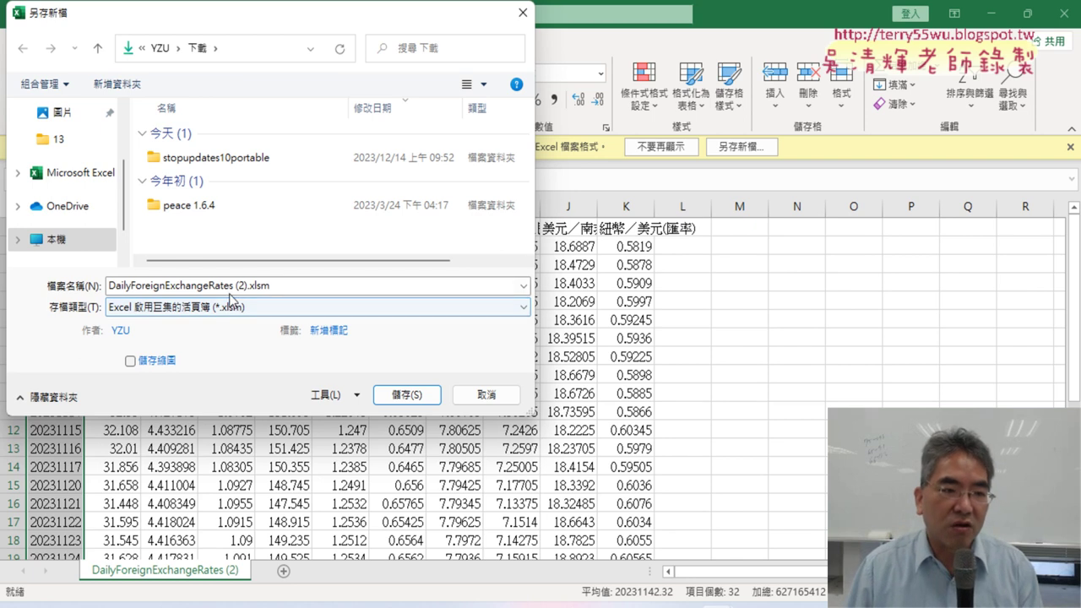
pyautogui.scroll(3, 127, 167)
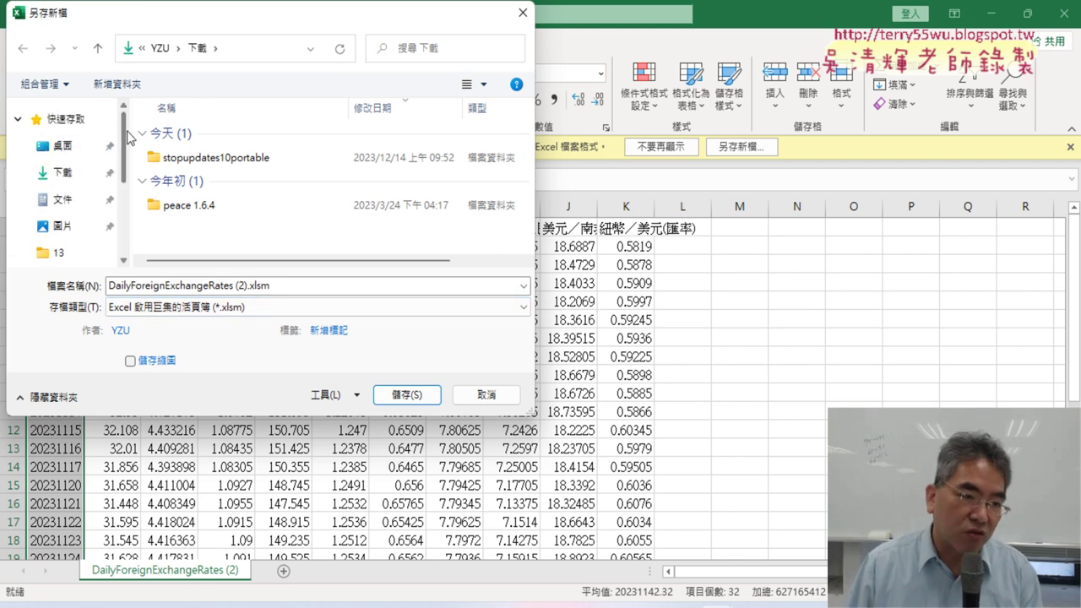
pyautogui.click(62, 145)
pyautogui.click(389, 396)
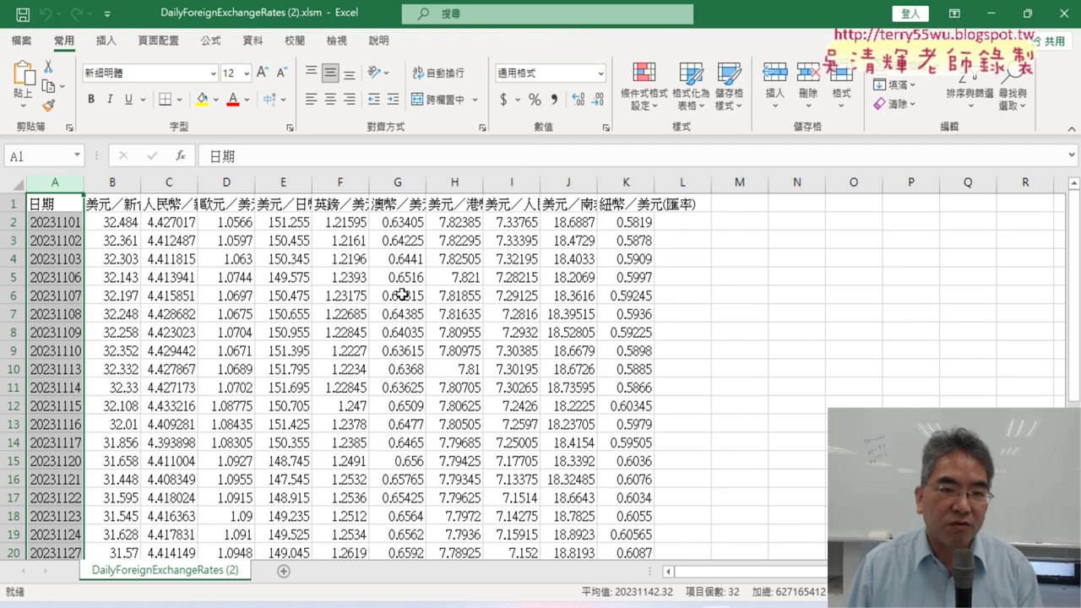
# - Enable the Developer tab through Customize Ribbon options and launch the Visual Basic editor
pyautogui.click(107, 13)
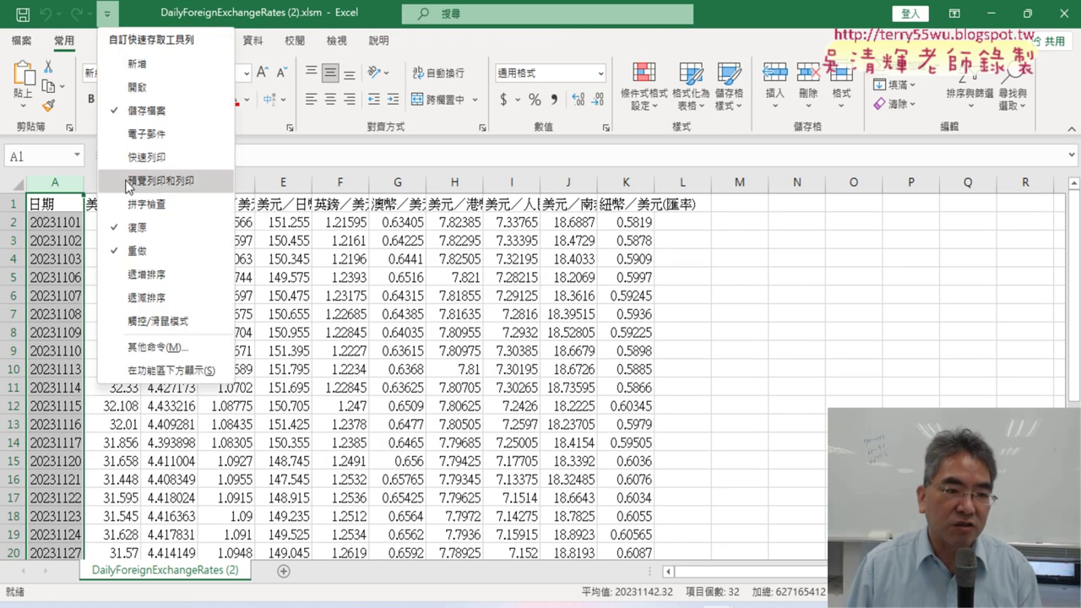
pyautogui.click(156, 342)
pyautogui.click(256, 244)
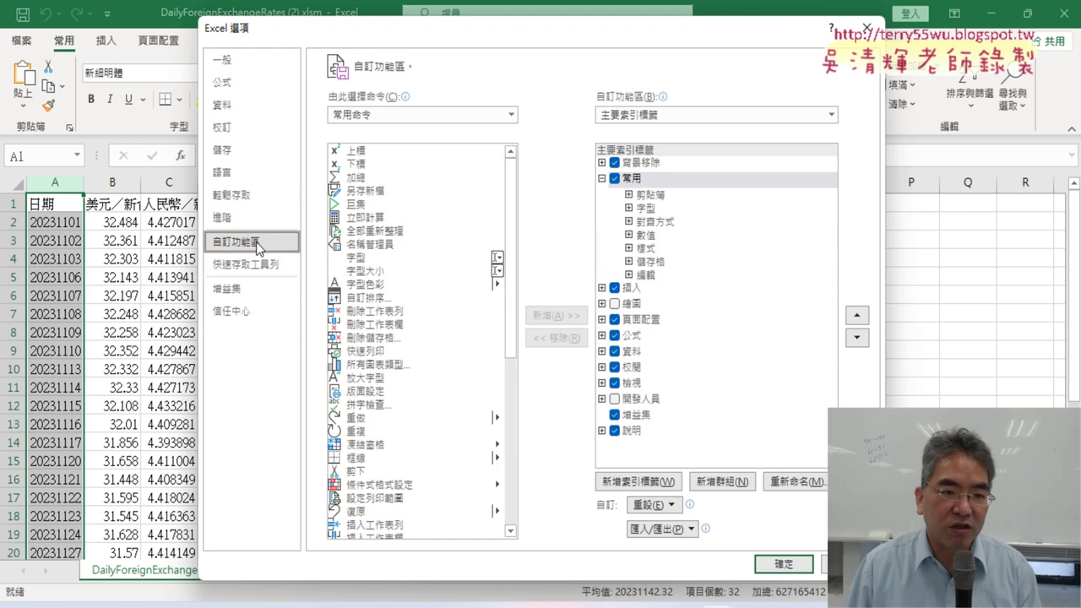
pyautogui.click(615, 399)
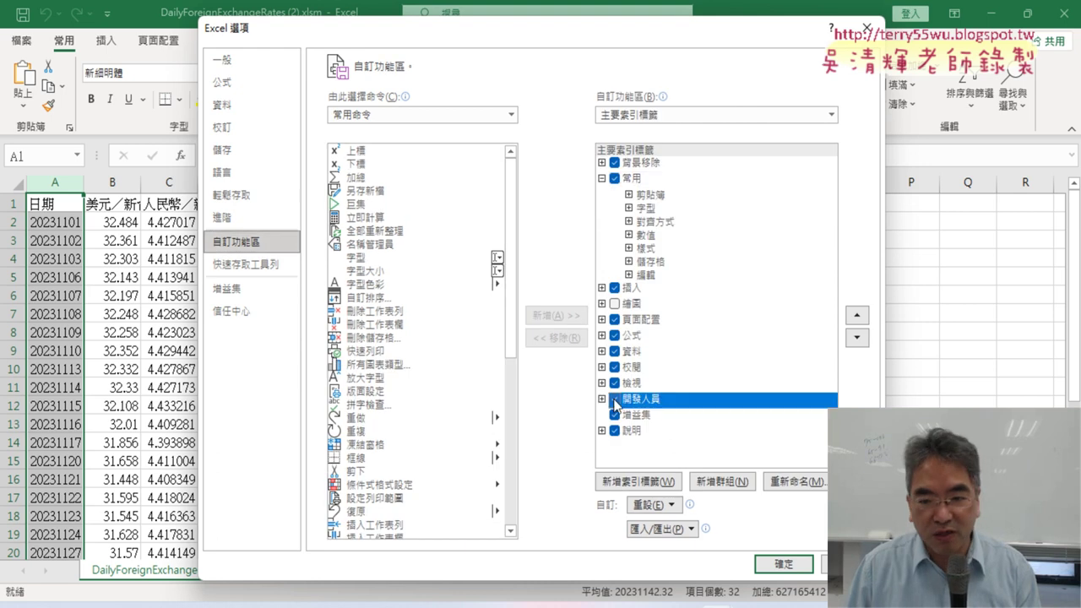
pyautogui.click(783, 563)
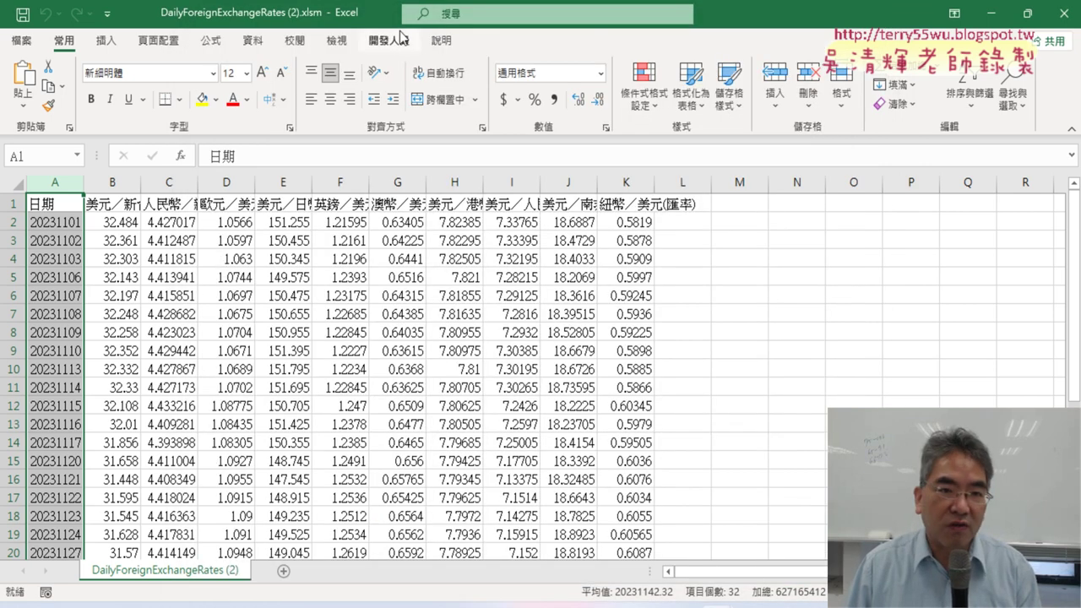
pyautogui.click(397, 41)
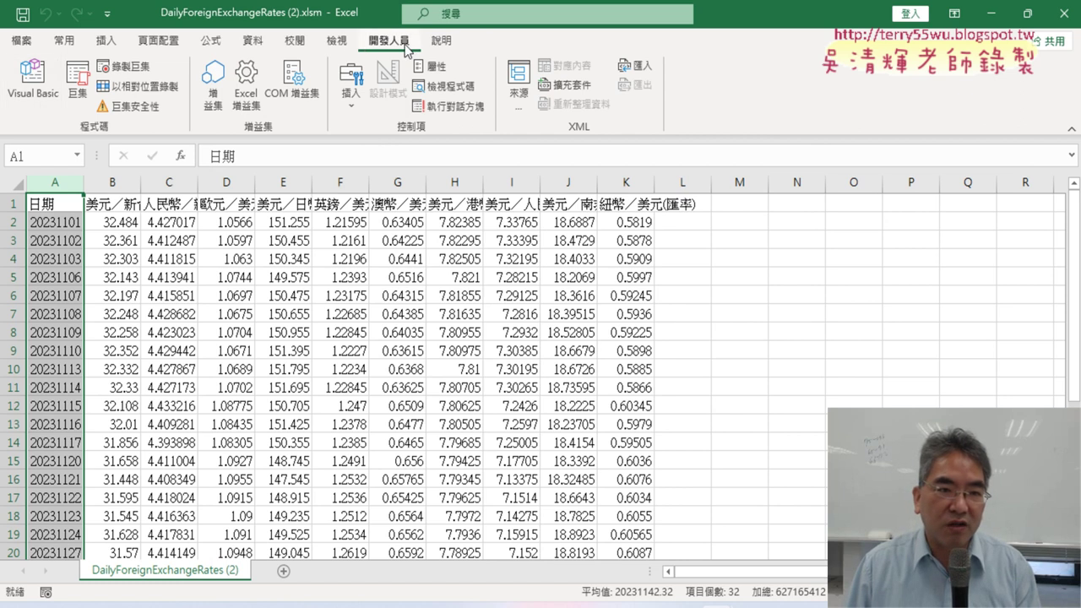
pyautogui.click(39, 93)
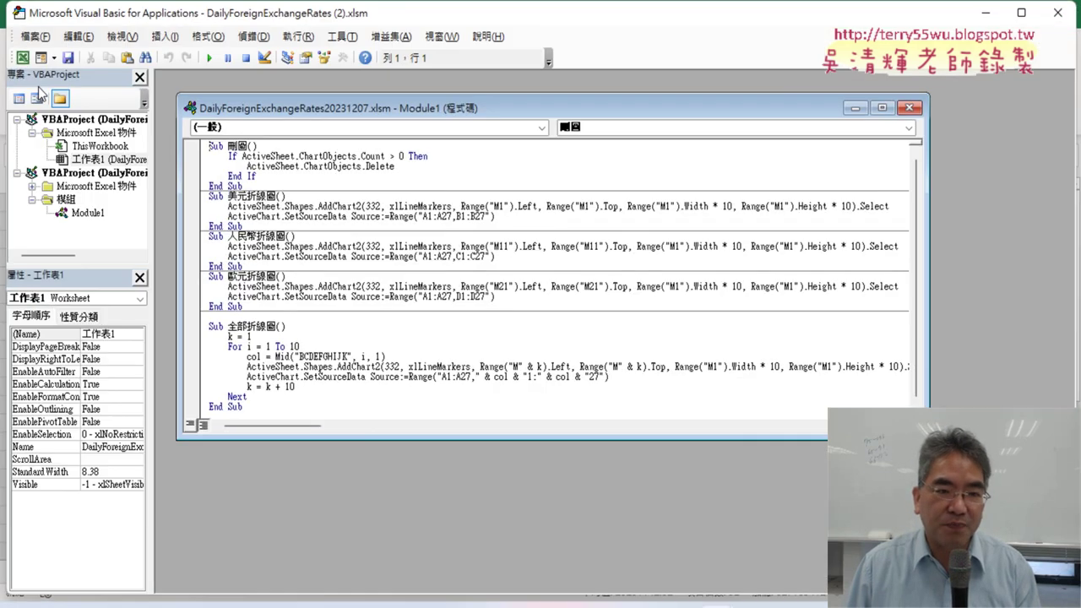
# - Widen the Project pane, close the 20231207 workbook's Module1 code, and restore the editor window size
pyautogui.doubleClick(283, 106)
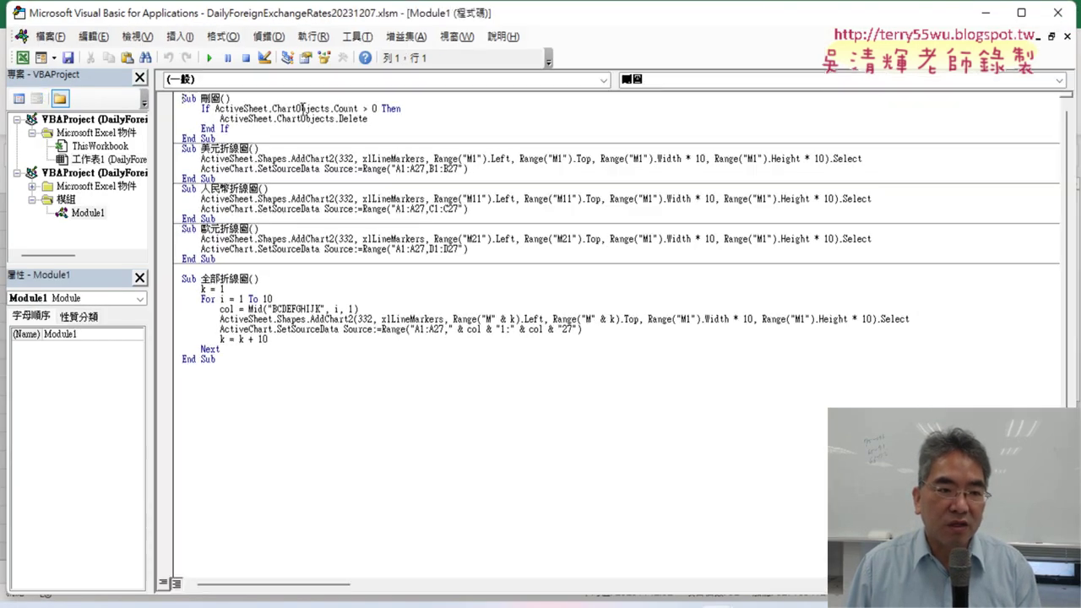
pyautogui.click(95, 174)
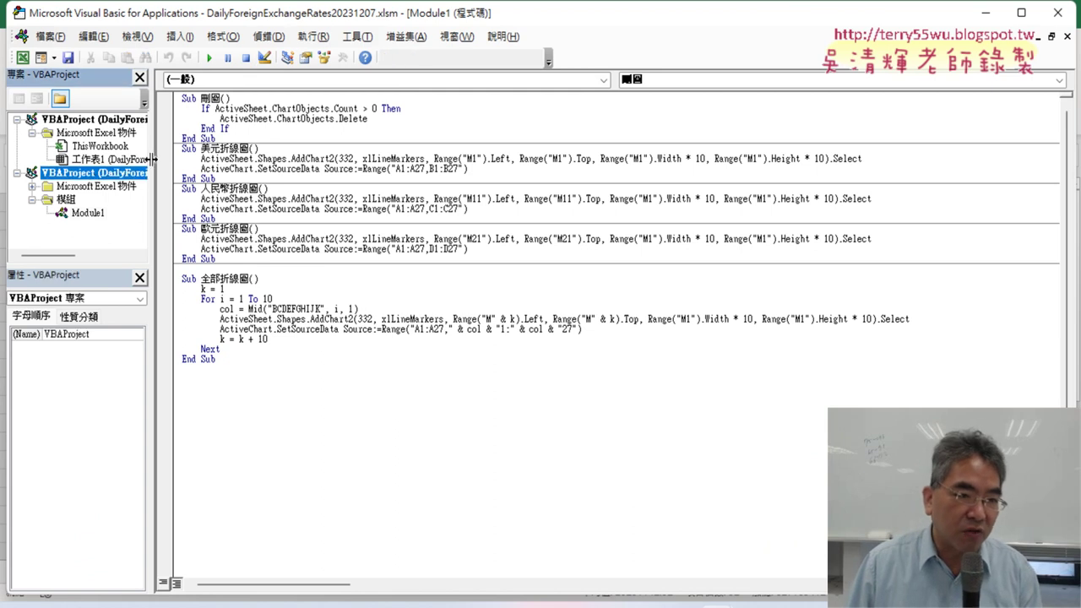
pyautogui.moveTo(152, 158); pyautogui.dragTo(277, 162)
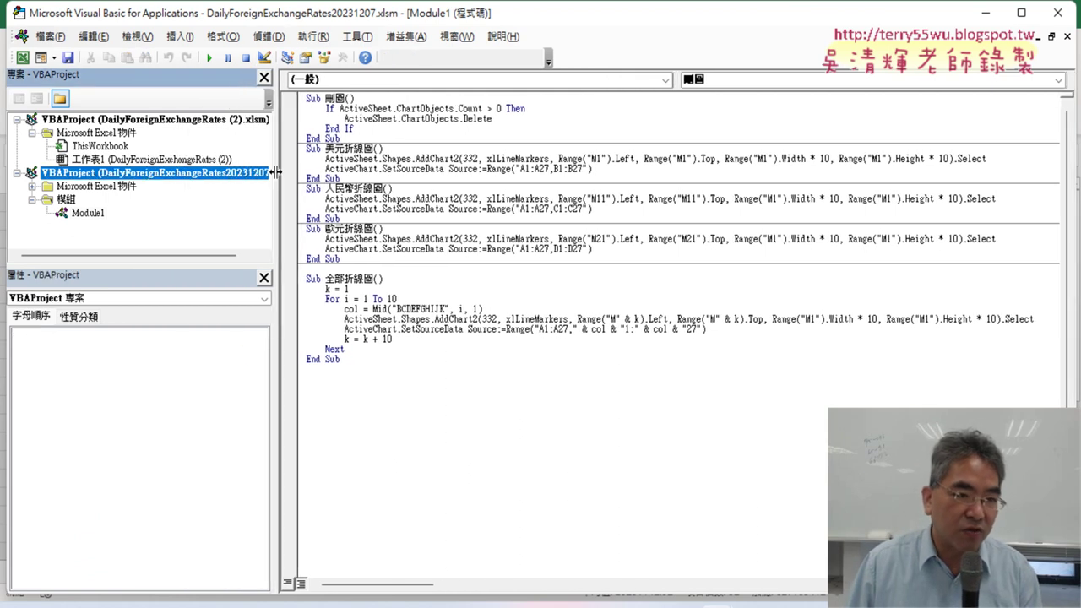
pyautogui.click(1066, 37)
pyautogui.click(99, 159)
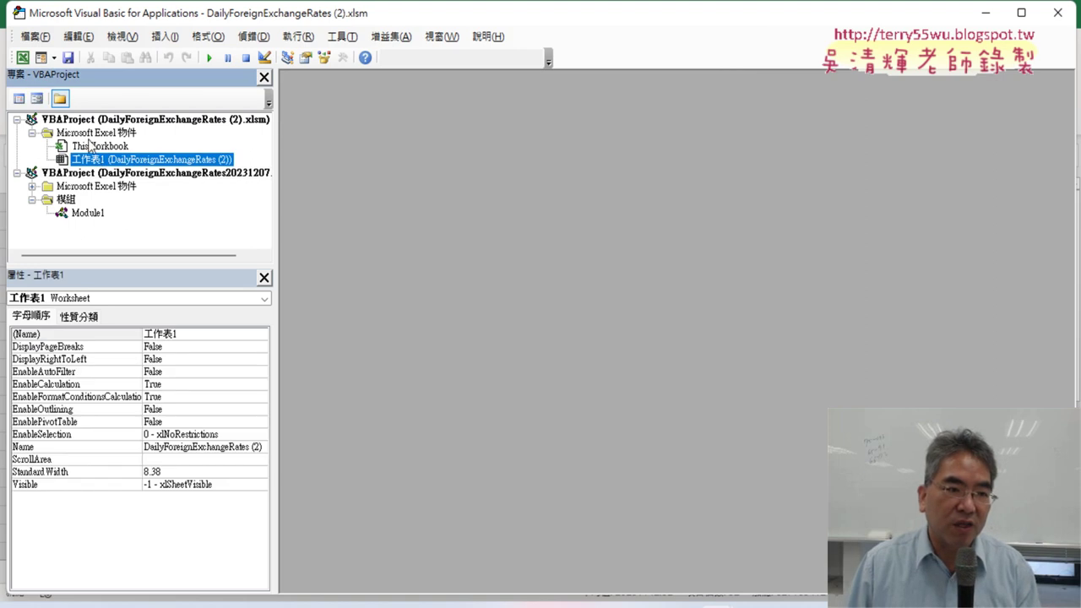
pyautogui.doubleClick(178, 15)
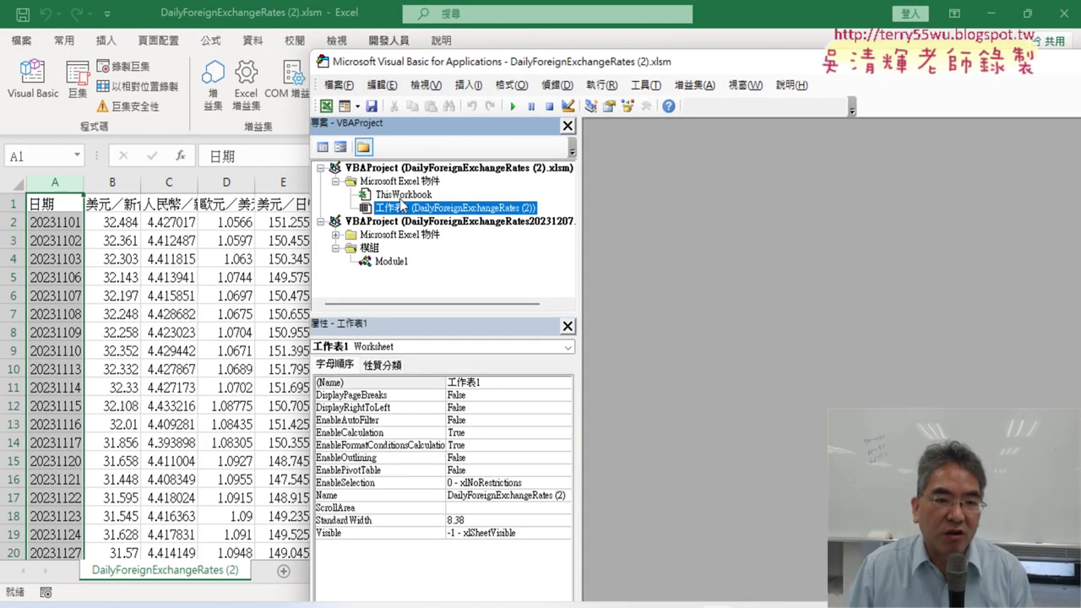
# - Insert a new module into the DailyForeignExchangeRates (2).xlsm project via ThisWorkbook's context menu
pyautogui.rightClick(407, 211)
pyautogui.moveTo(498, 297)
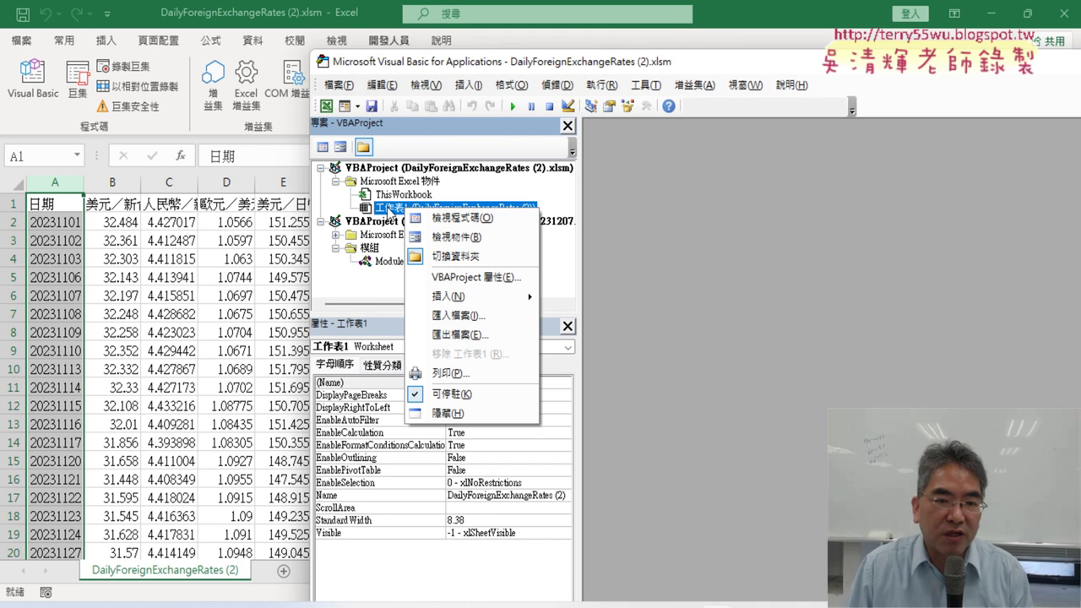
pyautogui.click(397, 194)
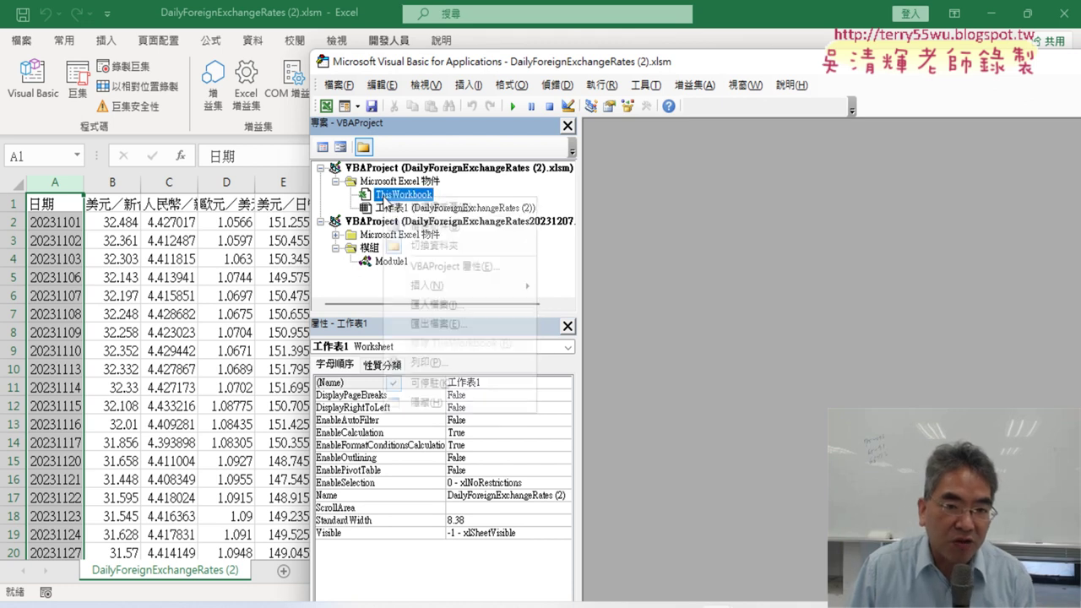
pyautogui.rightClick(385, 195)
pyautogui.moveTo(436, 290)
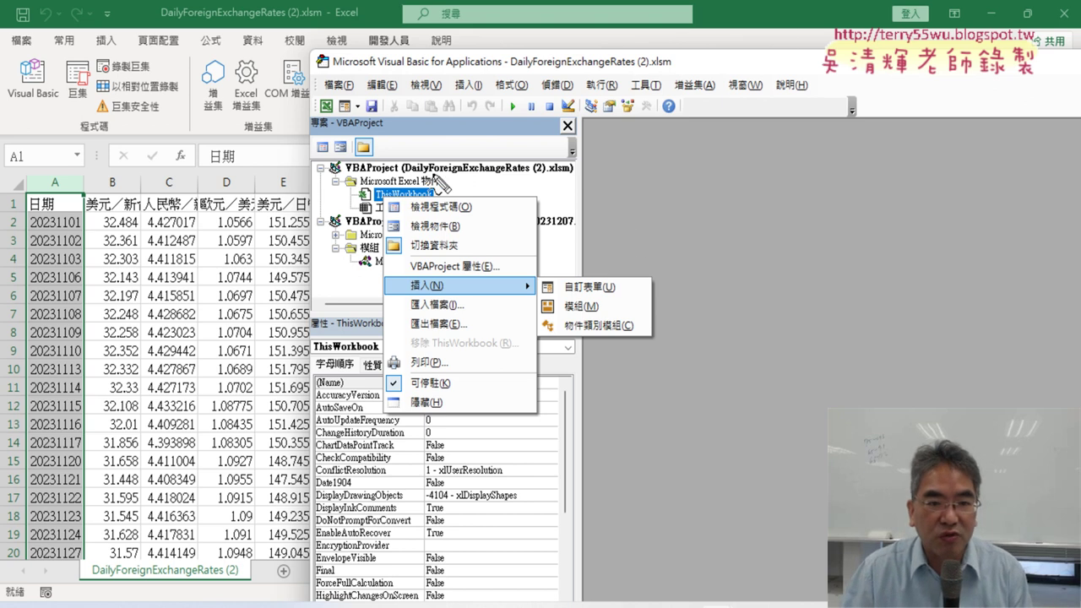
pyautogui.moveTo(412, 173); pyautogui.dragTo(572, 175)
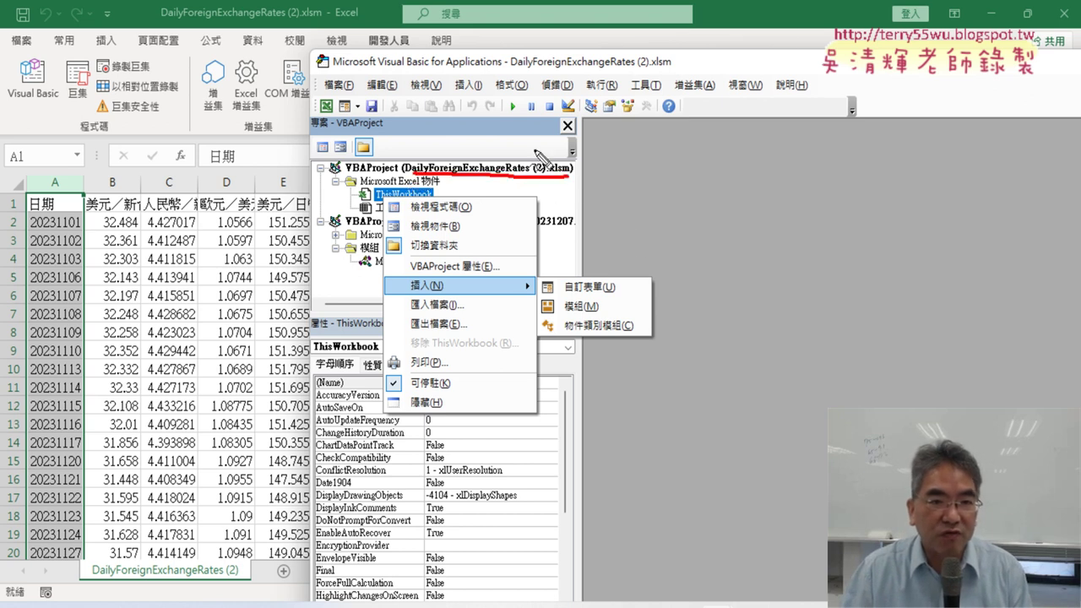
pyautogui.moveTo(162, 23)
pyautogui.mouseDown()
pyautogui.moveTo(309, 23)
pyautogui.moveTo(290, 26)
pyautogui.mouseUp()
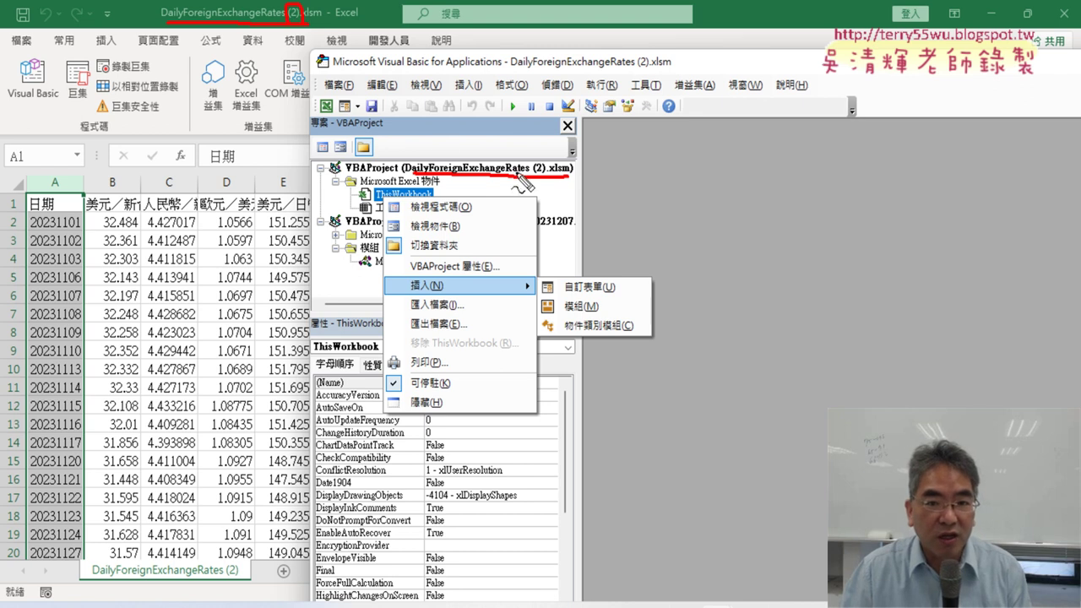
pyautogui.moveTo(547, 157); pyautogui.dragTo(543, 177)
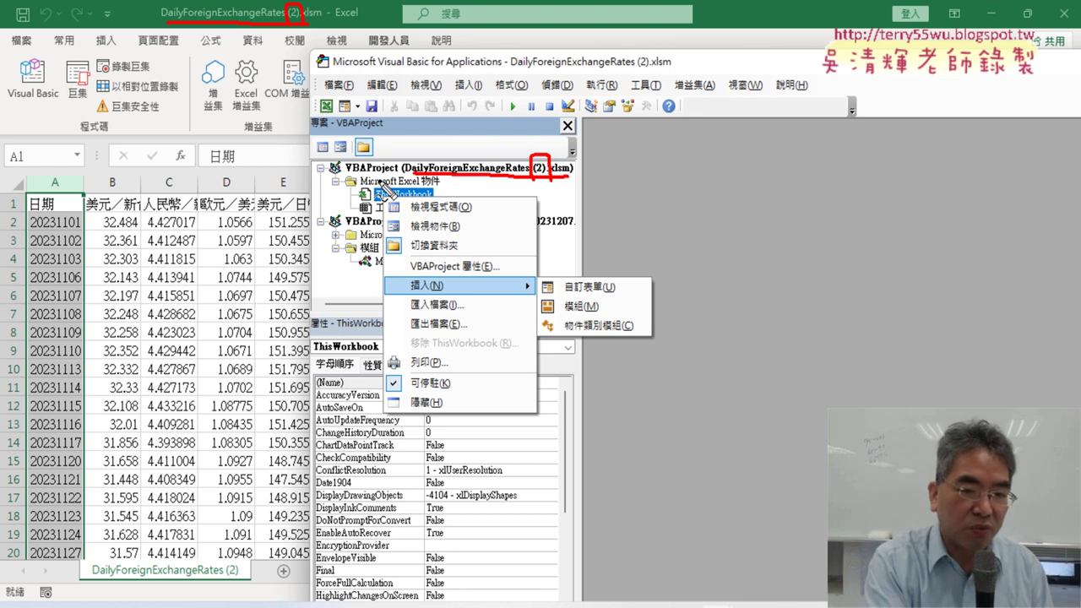
pyautogui.press('Escape')
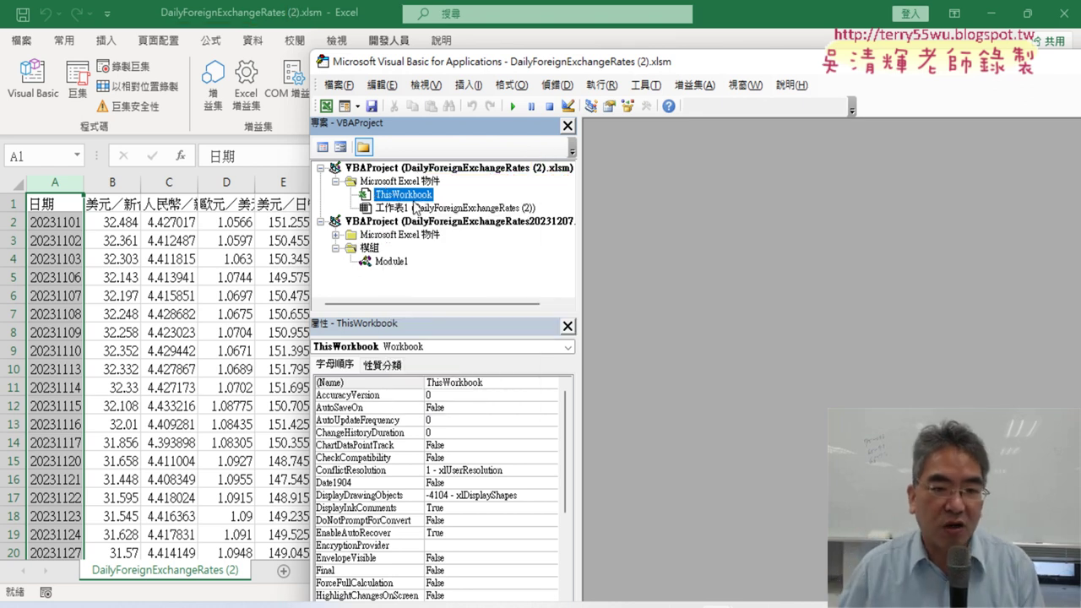
pyautogui.rightClick(410, 198)
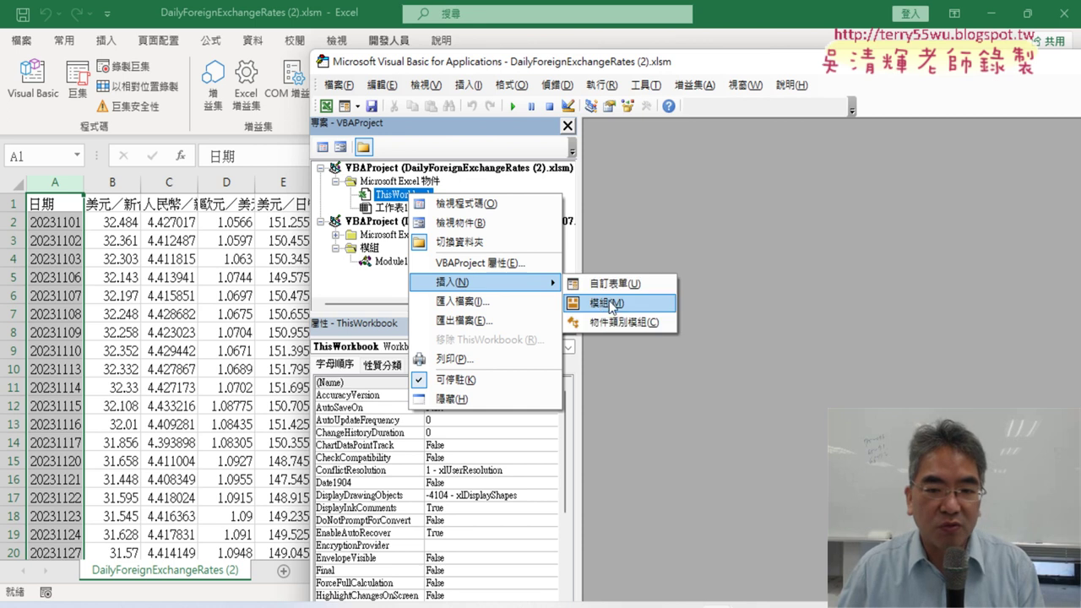
pyautogui.click(610, 303)
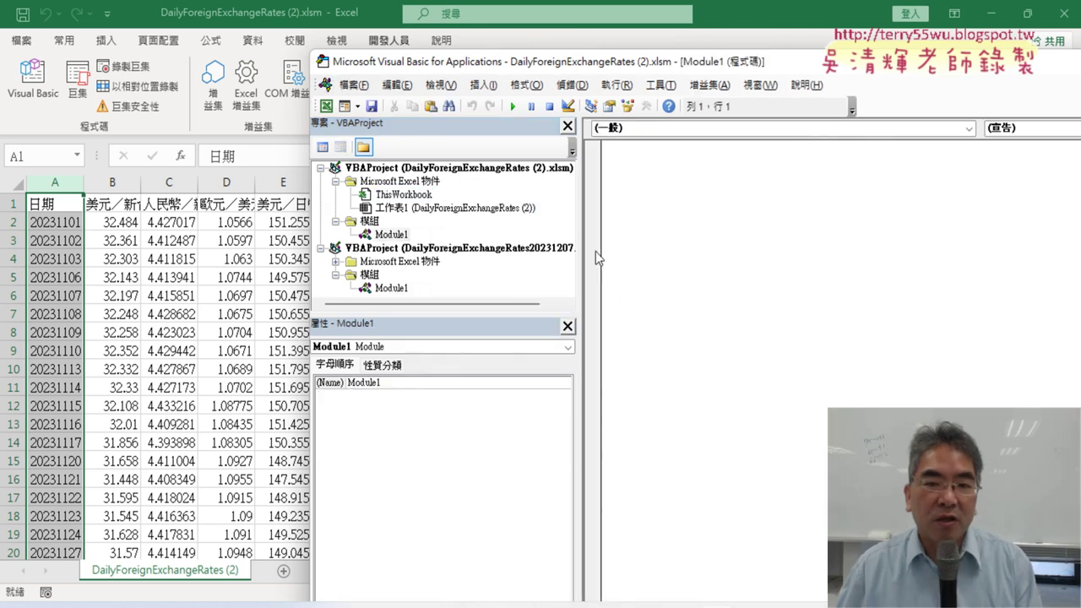
# - Create an empty Sub 修正日期() procedure at the top of Module1
pyautogui.moveTo(580, 246); pyautogui.dragTo(443, 239)
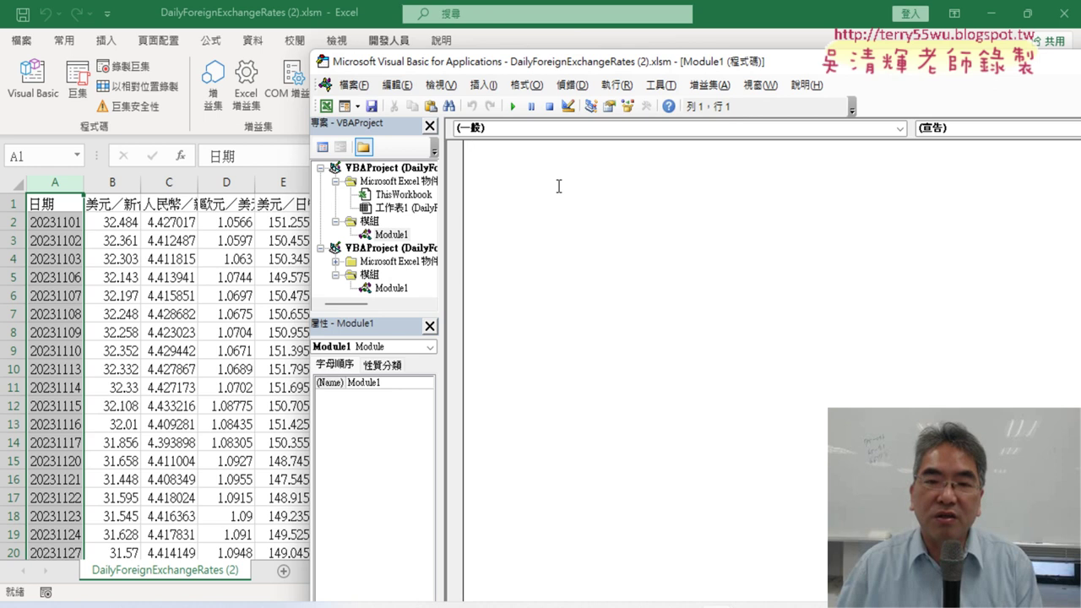
pyautogui.click(392, 236)
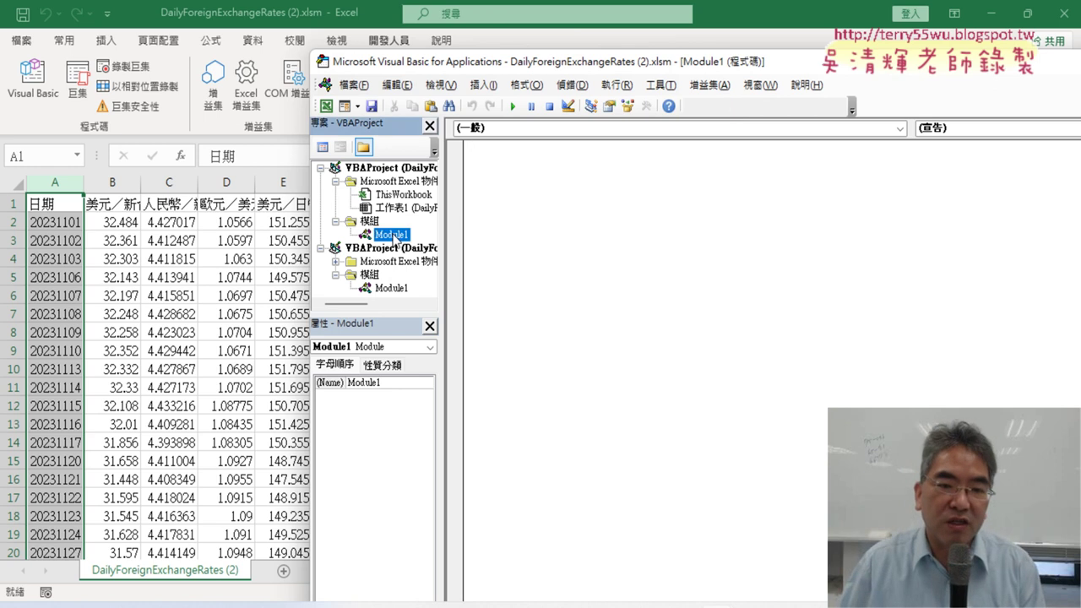
pyautogui.click(527, 171)
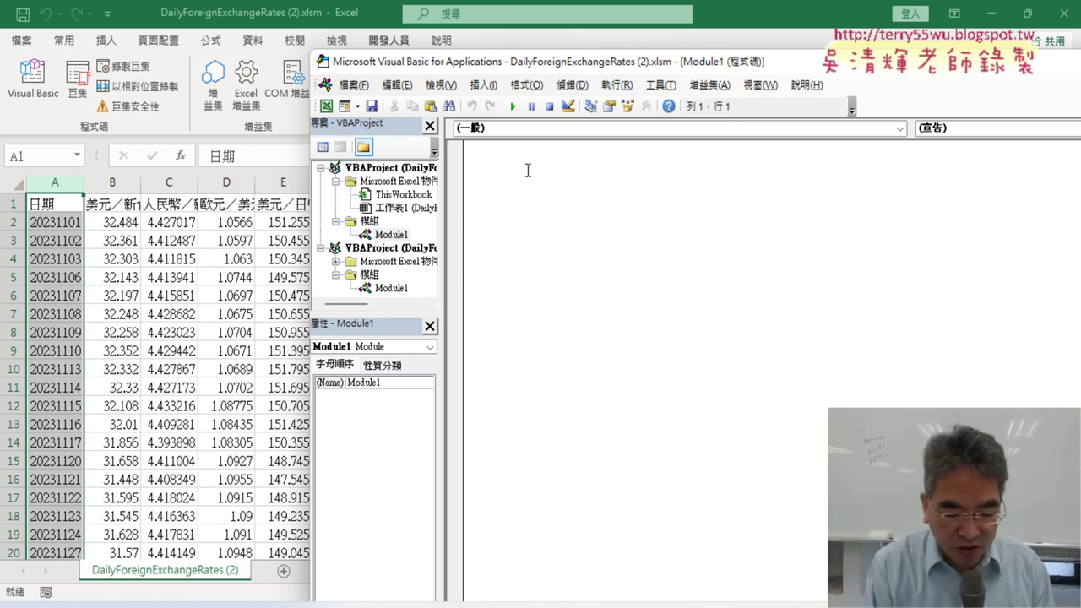
pyautogui.write('sub')
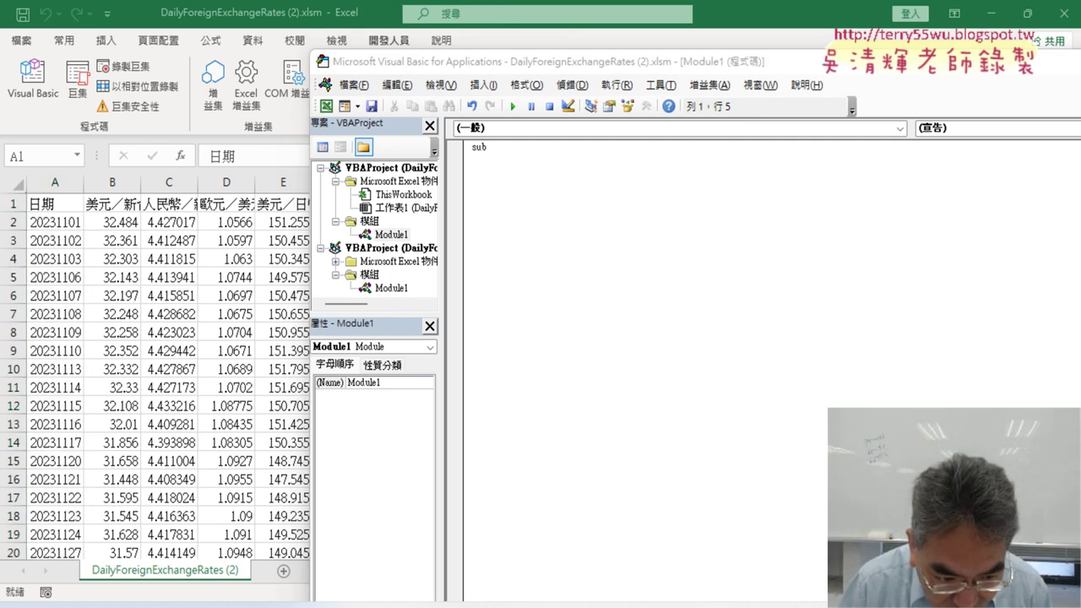
pyautogui.click(592, 167)
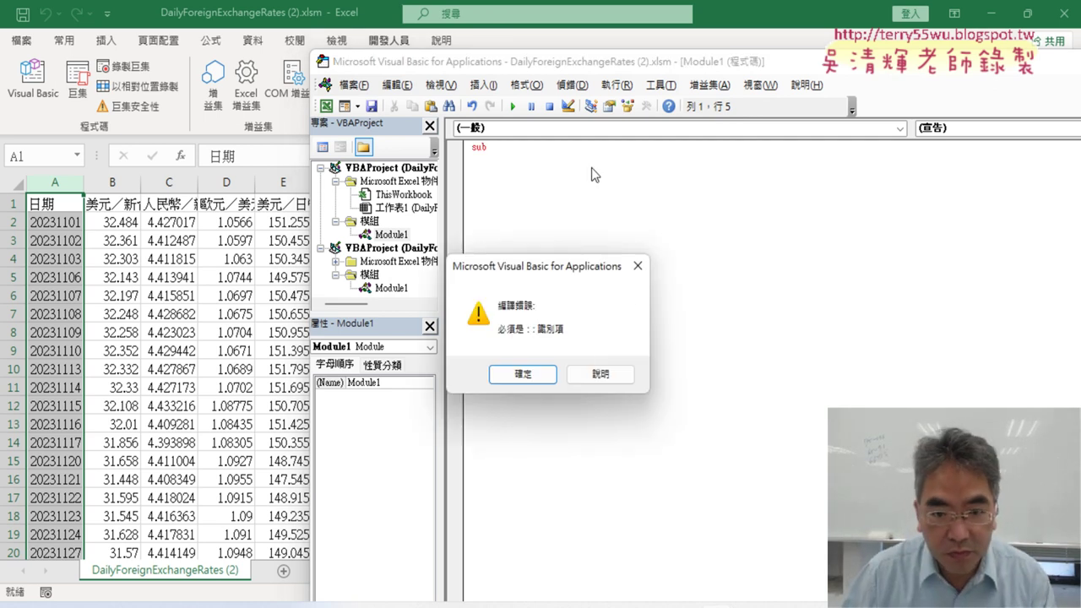
pyautogui.click(554, 374)
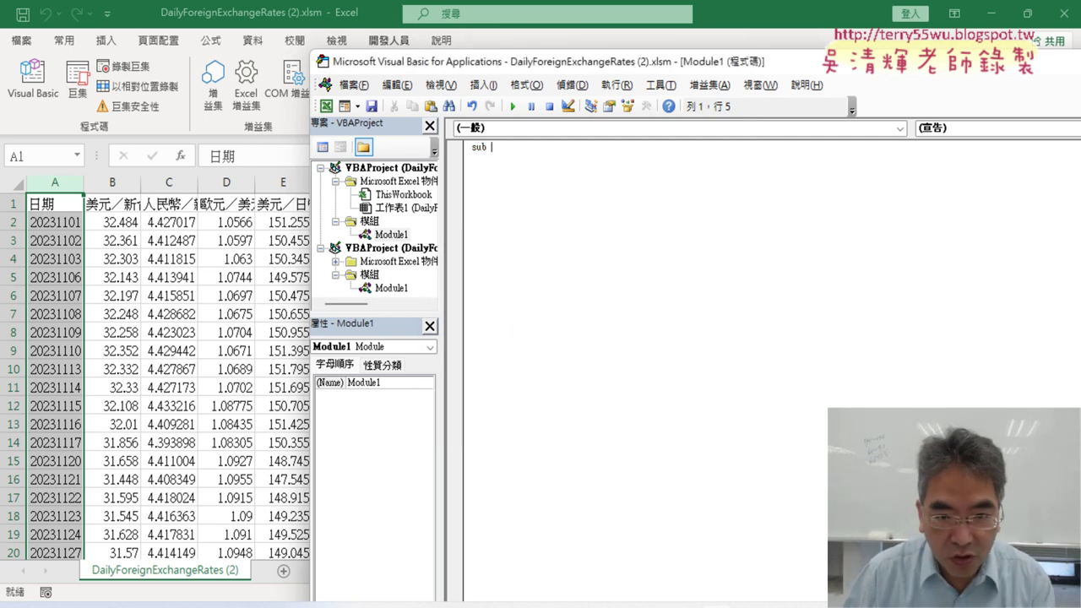
pyautogui.write('ce')
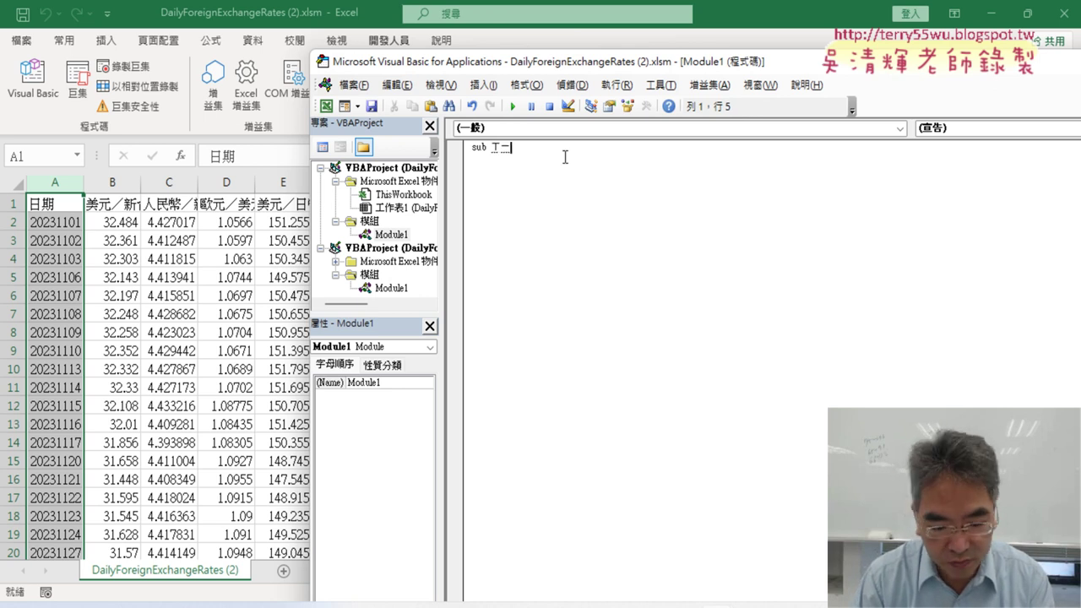
pyautogui.write('修正口')
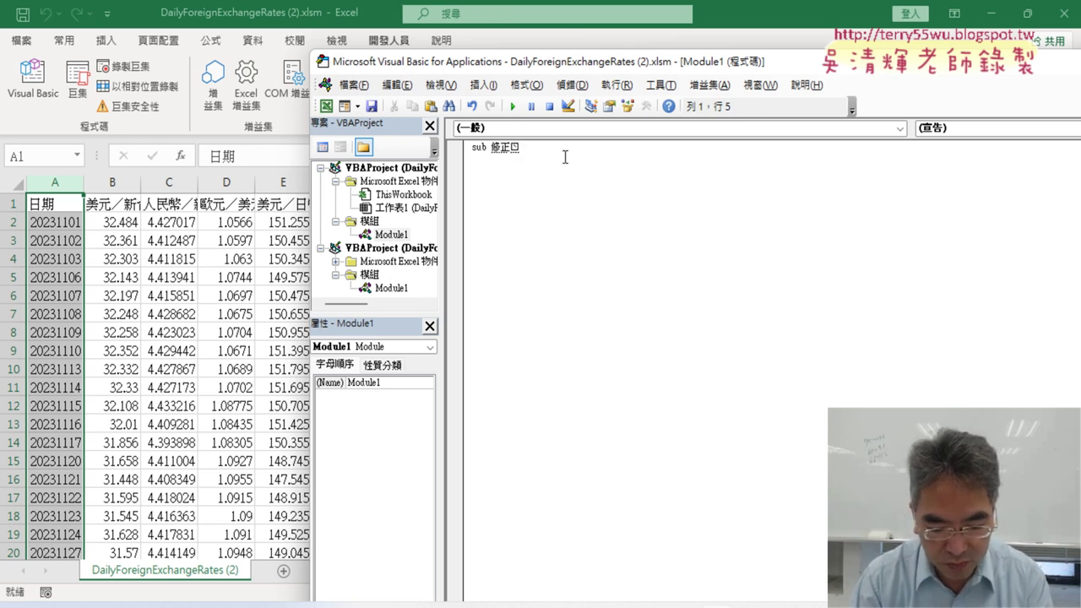
pyautogui.write('日期')
pyautogui.press('Return')
pyautogui.press('Return')
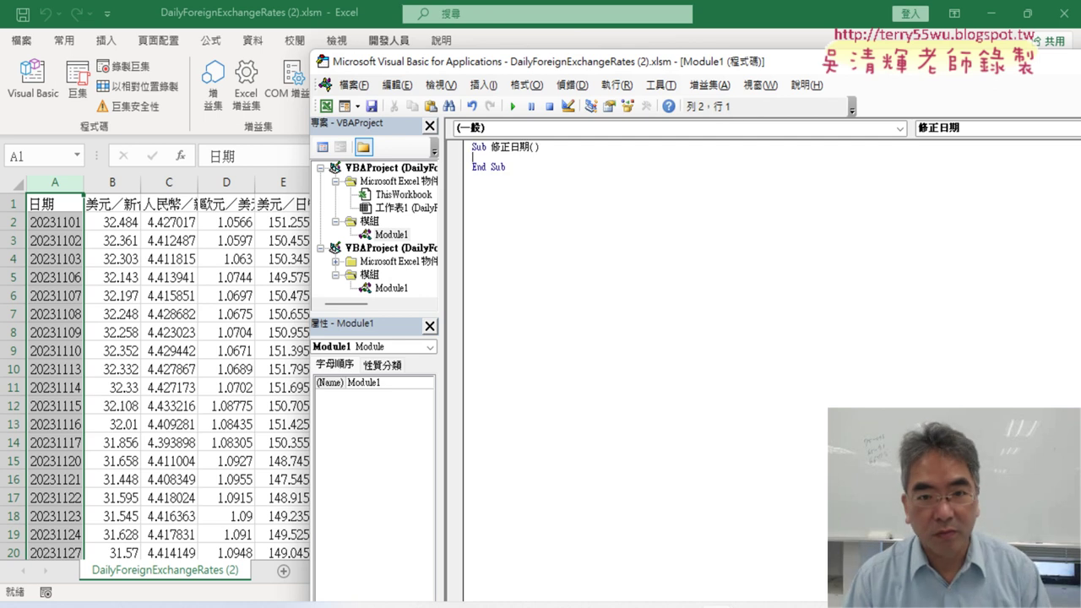
# - Set the code window font size to 12 on the Options dialog's Editor Format tab
pyautogui.click(660, 84)
pyautogui.click(692, 162)
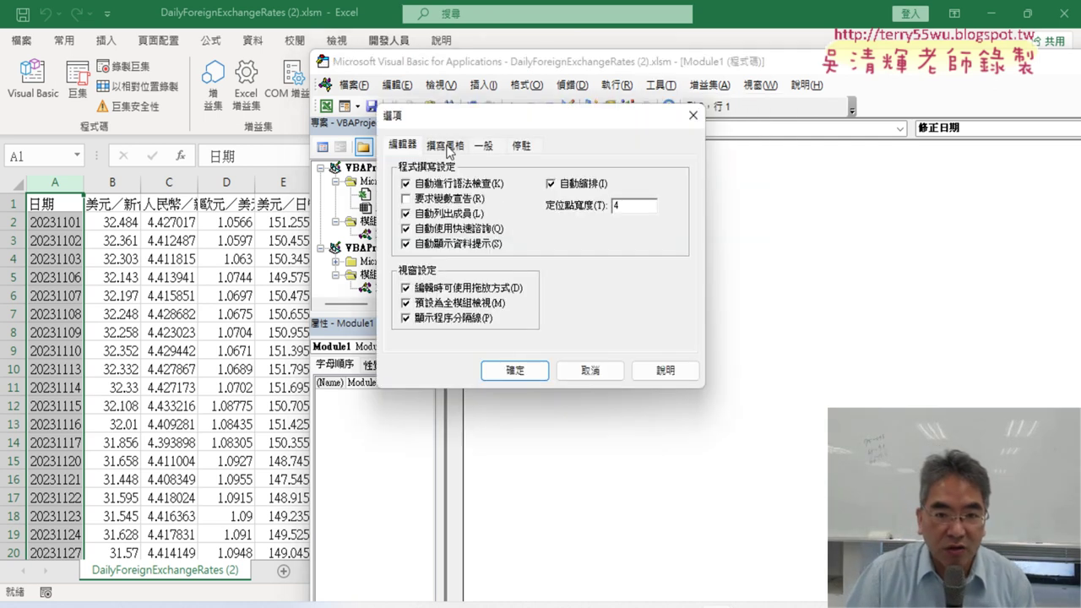
pyautogui.click(608, 197)
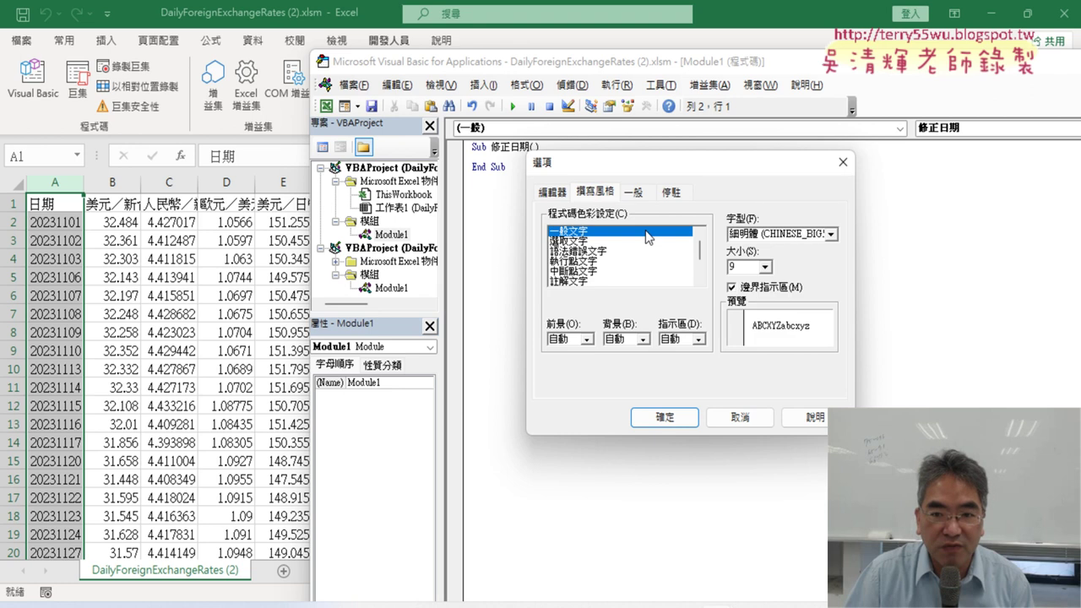
pyautogui.click(765, 269)
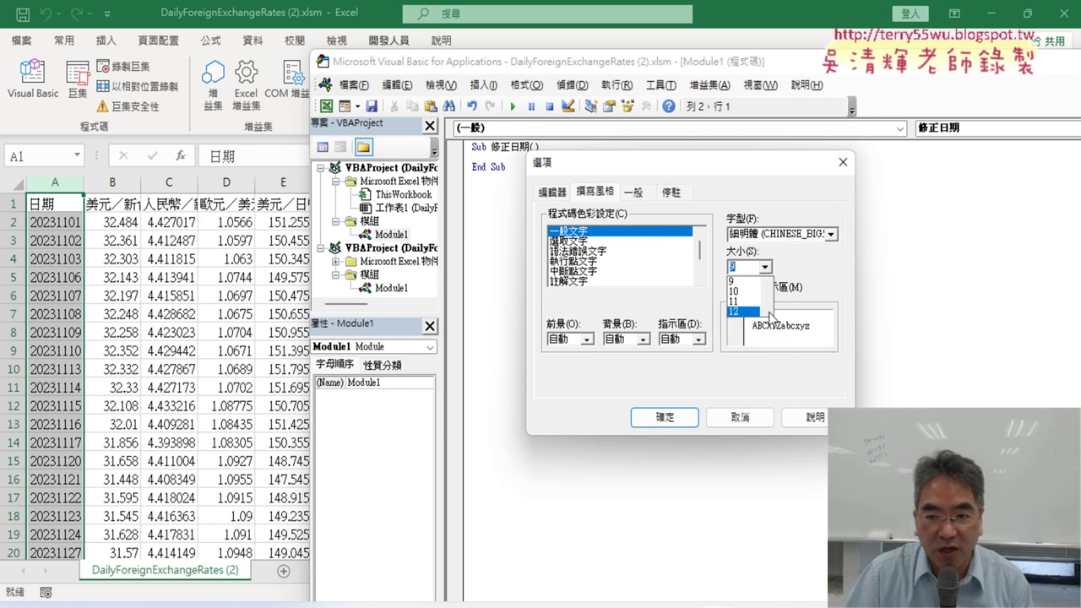
pyautogui.click(744, 311)
pyautogui.click(680, 416)
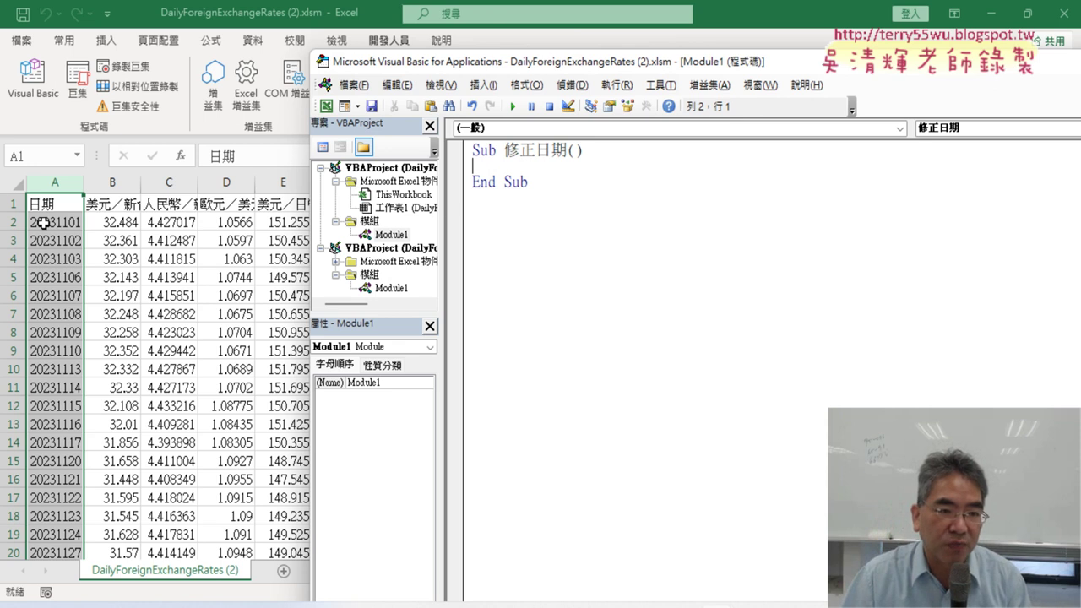
# - Start the macro body with an indented cells(2,"A")= assignment line
pyautogui.press('Tab')
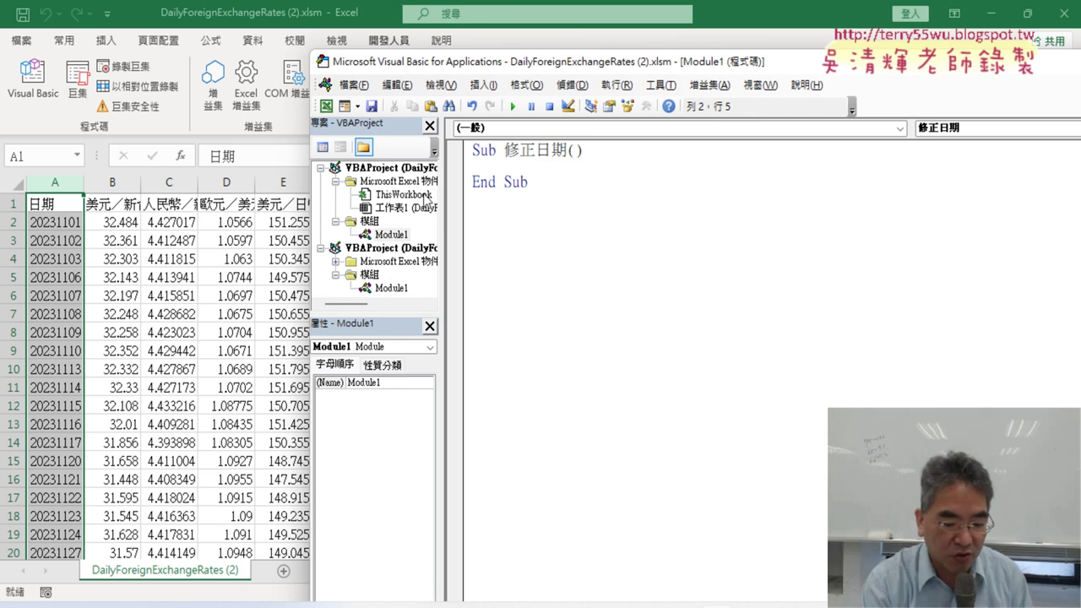
pyautogui.press('Escape')
pyautogui.write('cell')
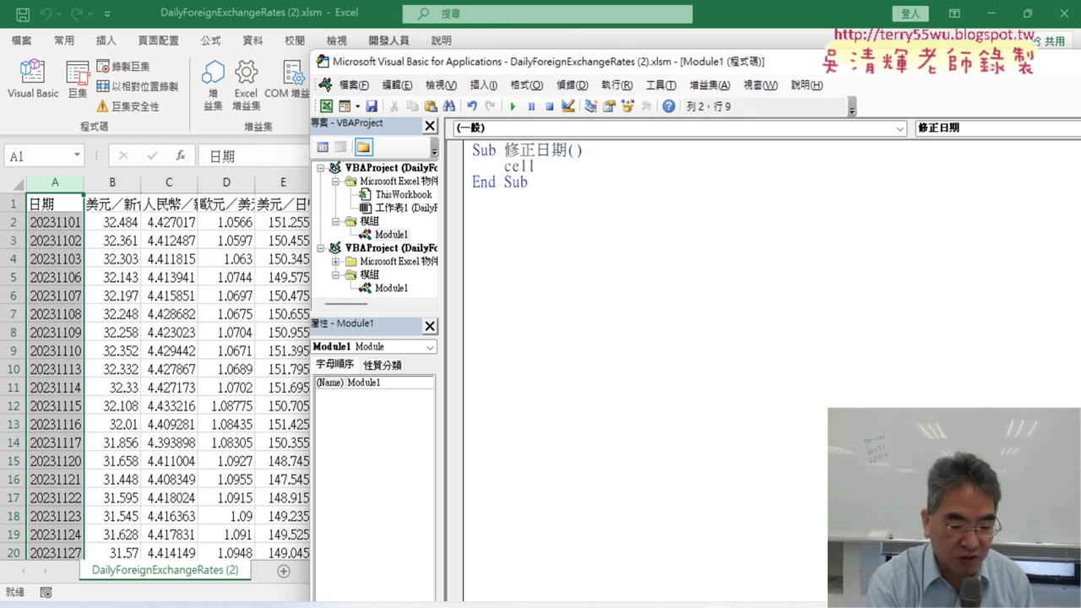
pyautogui.write('s')
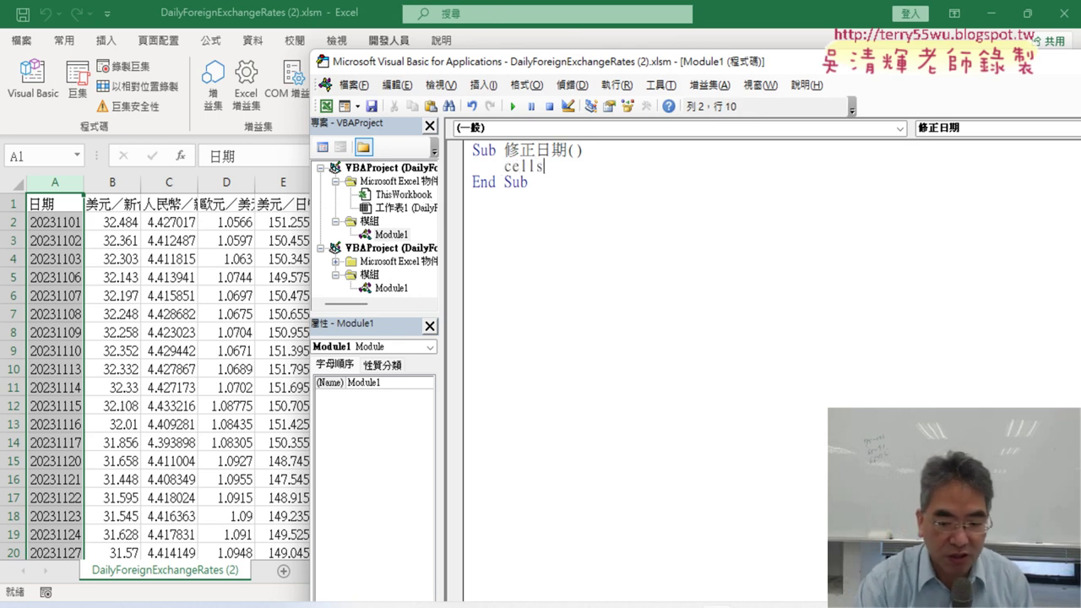
pyautogui.write('(2')
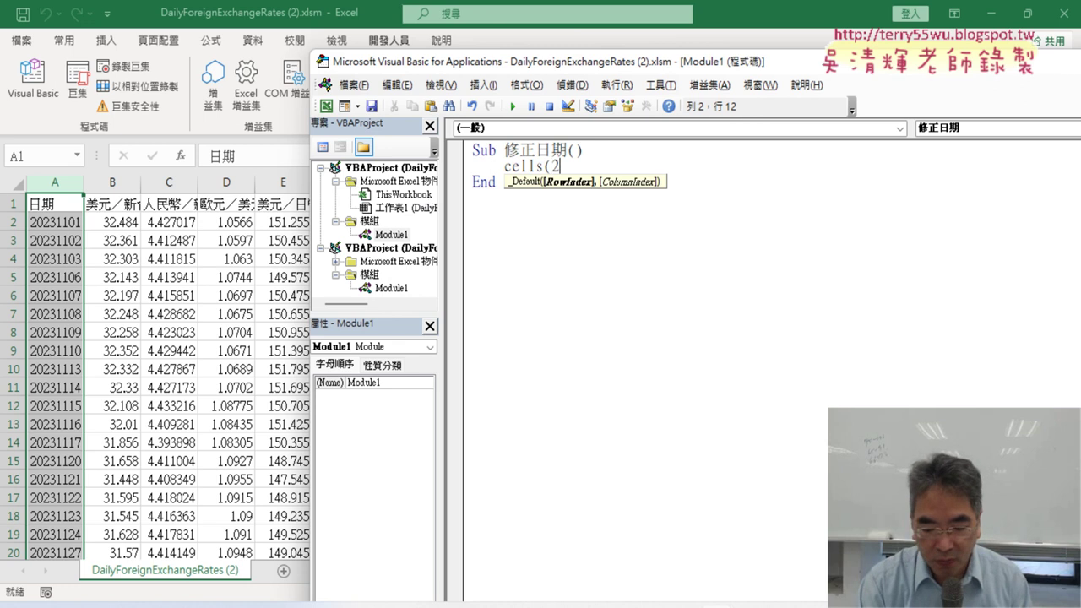
pyautogui.write(',"A"')
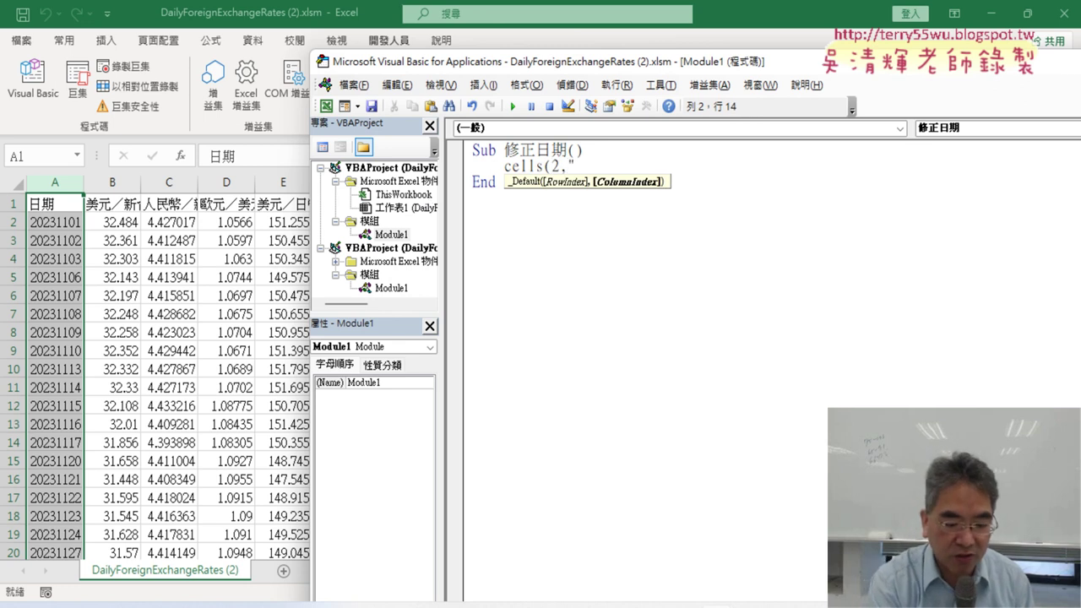
pyautogui.write(')')
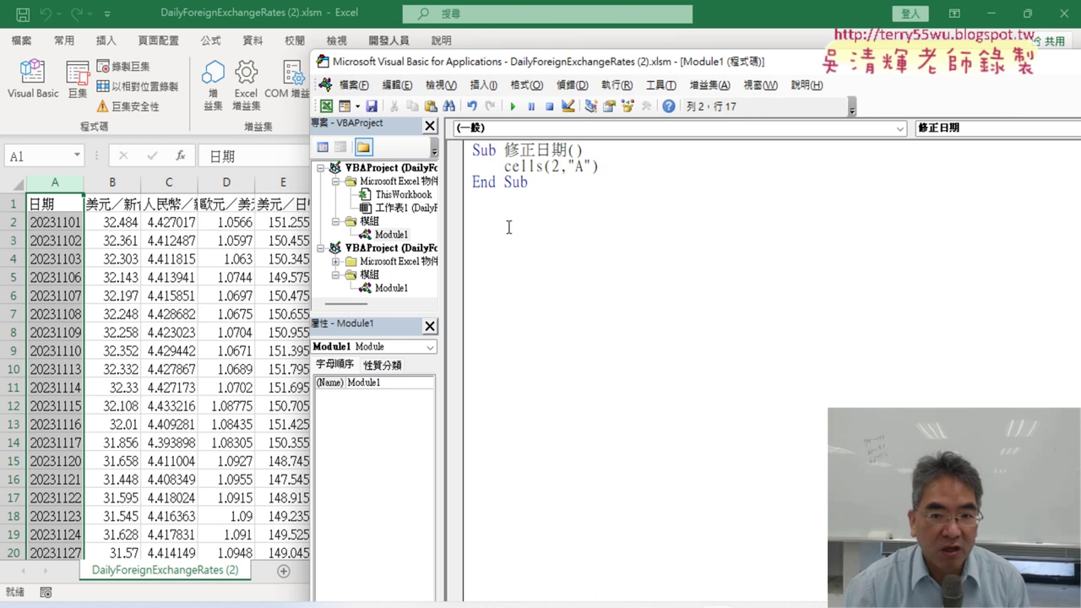
pyautogui.moveTo(505, 165); pyautogui.dragTo(603, 165)
pyautogui.click(608, 166)
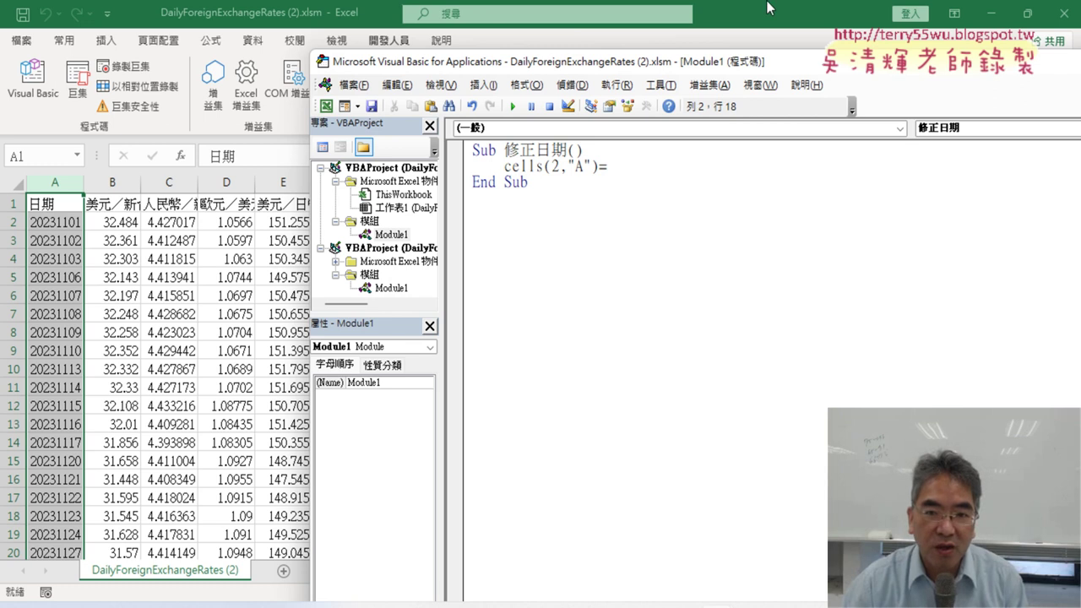
pyautogui.doubleClick(602, 167)
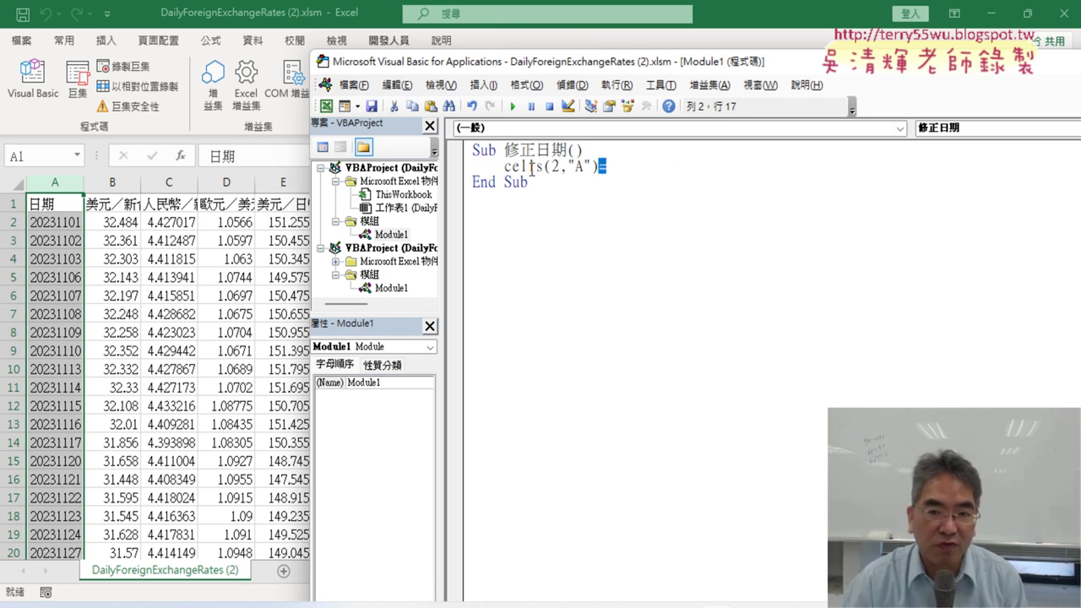
pyautogui.moveTo(505, 166); pyautogui.dragTo(606, 173)
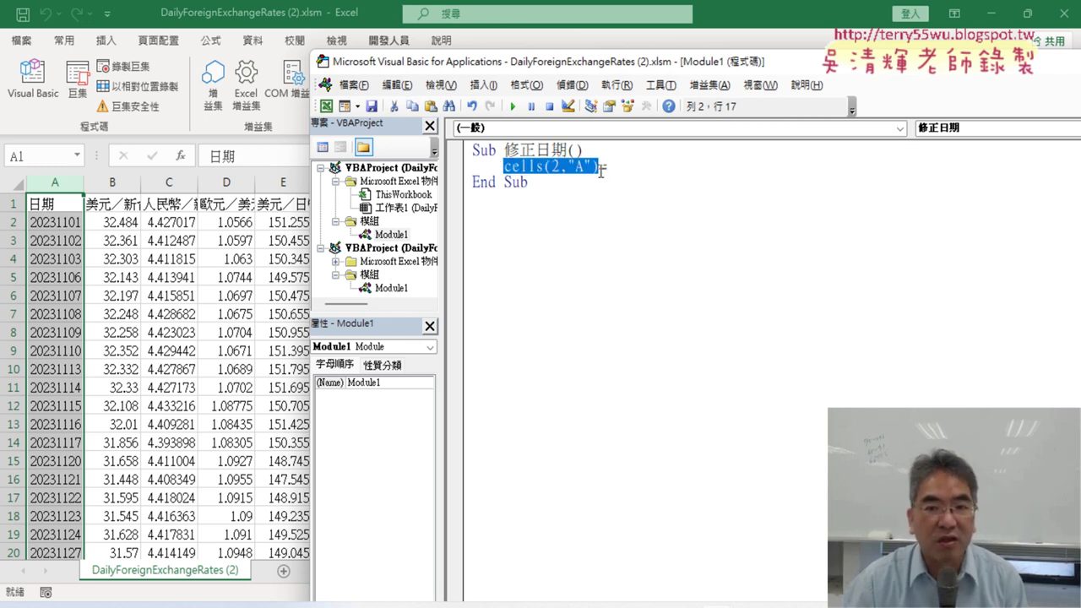
pyautogui.click(630, 171)
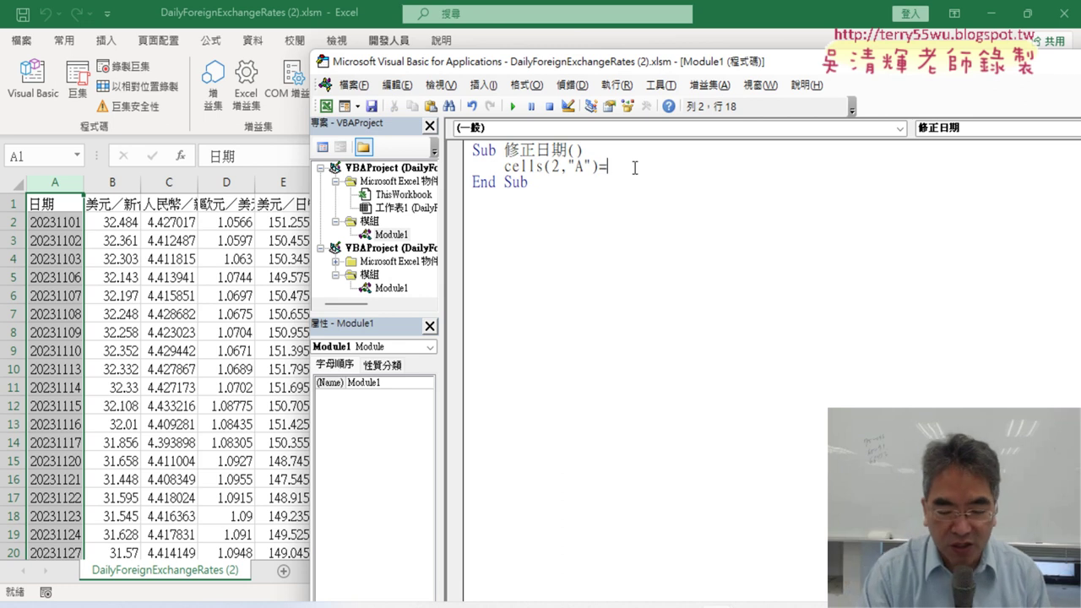
# - Assign left(cells(2,"A"),4) & "/" to the cell, with a space before the ampersand
pyautogui.write('1')
pyautogui.write('ef')
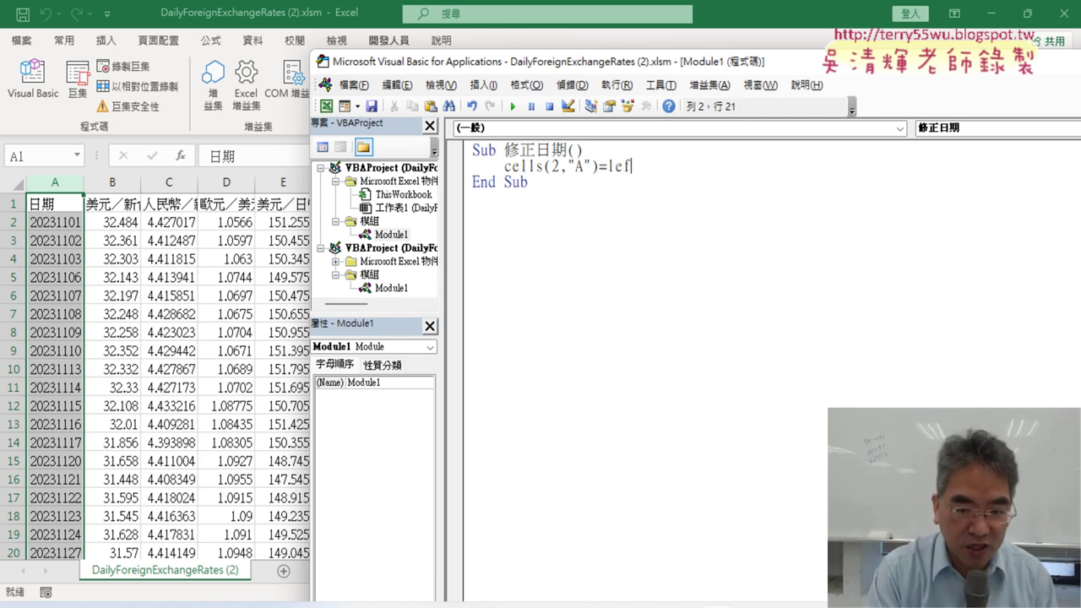
pyautogui.write('t(')
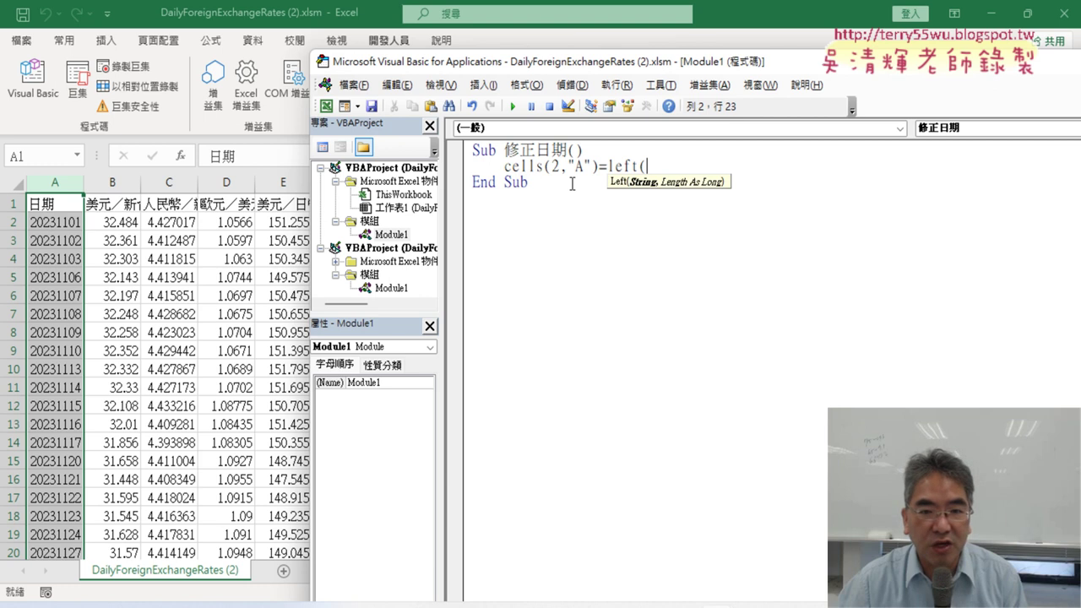
pyautogui.moveTo(504, 166); pyautogui.dragTo(592, 169)
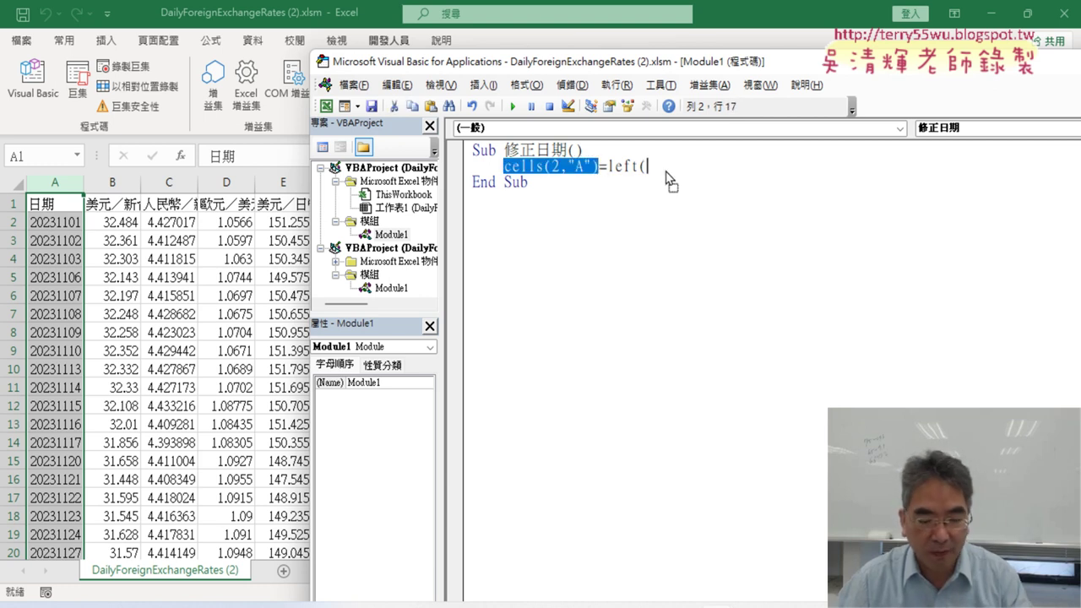
pyautogui.moveTo(669, 180); pyautogui.dragTo(670, 174)
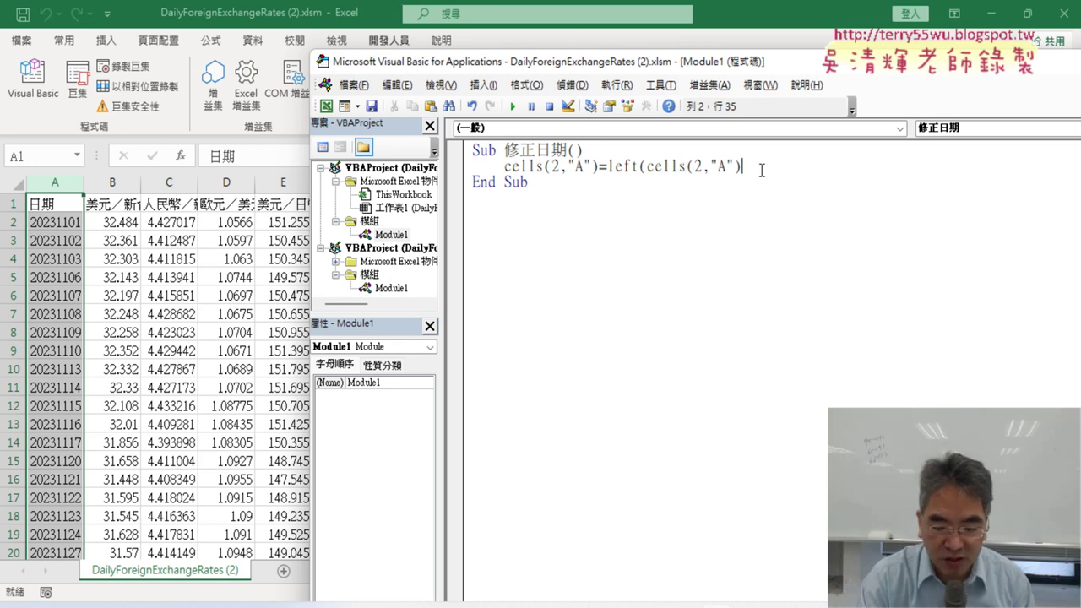
pyautogui.write(',4)')
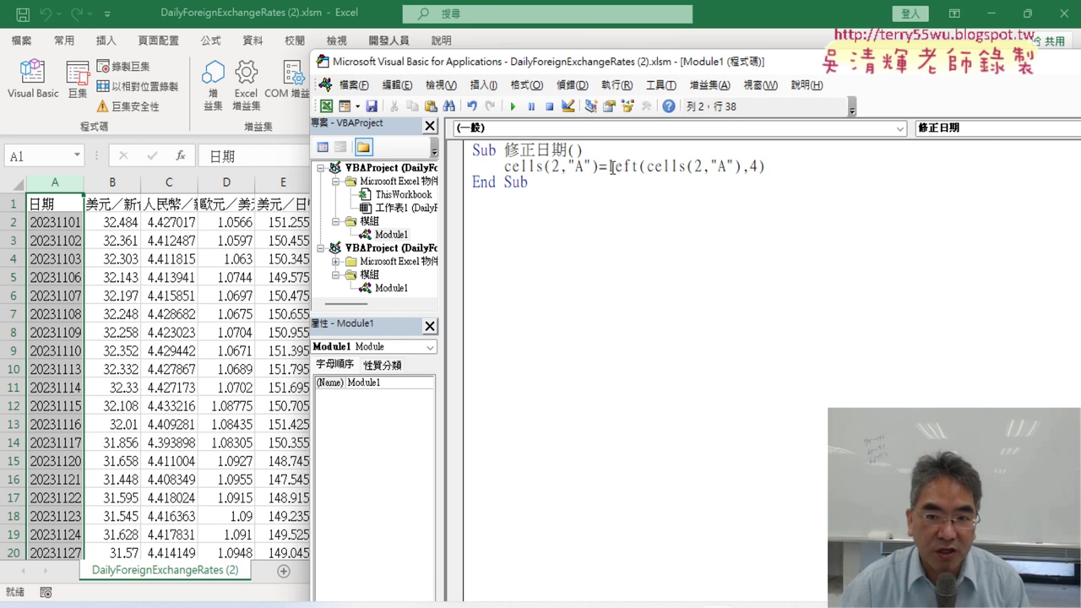
pyautogui.moveTo(608, 167); pyautogui.dragTo(778, 170)
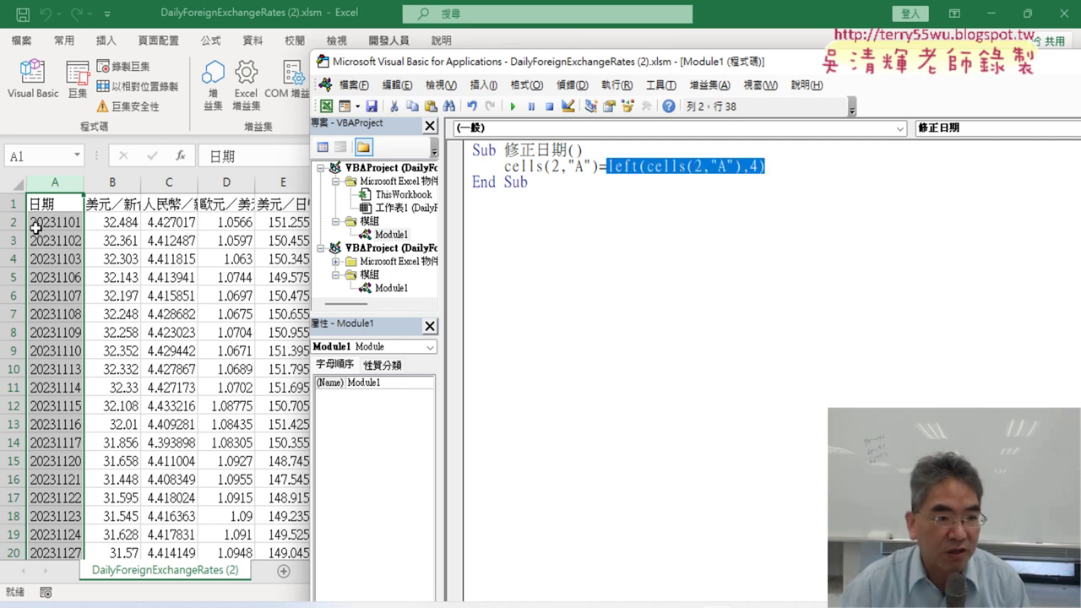
pyautogui.click(803, 167)
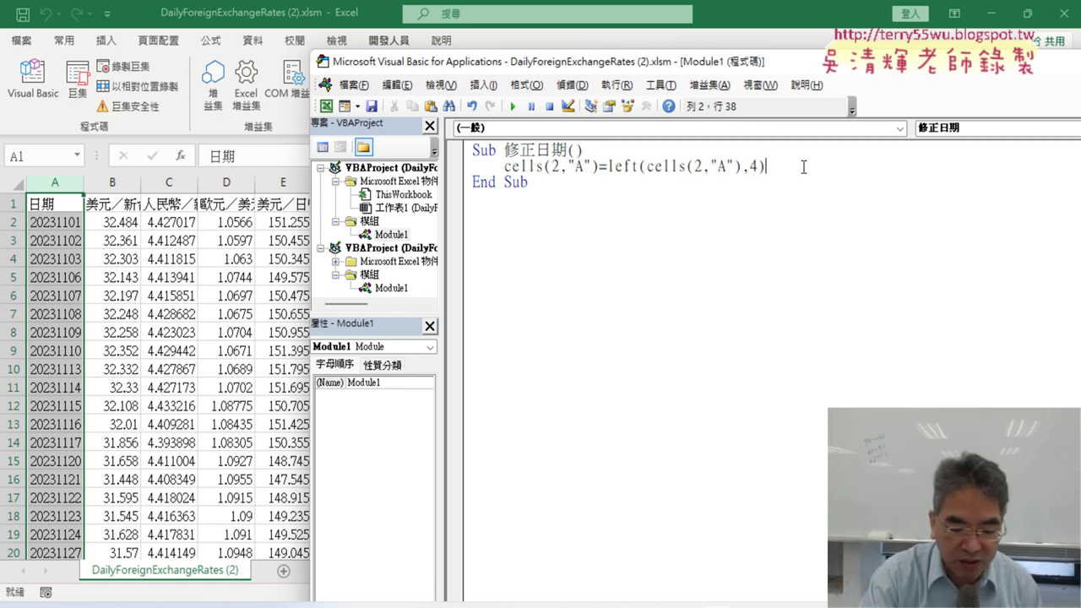
pyautogui.write('&')
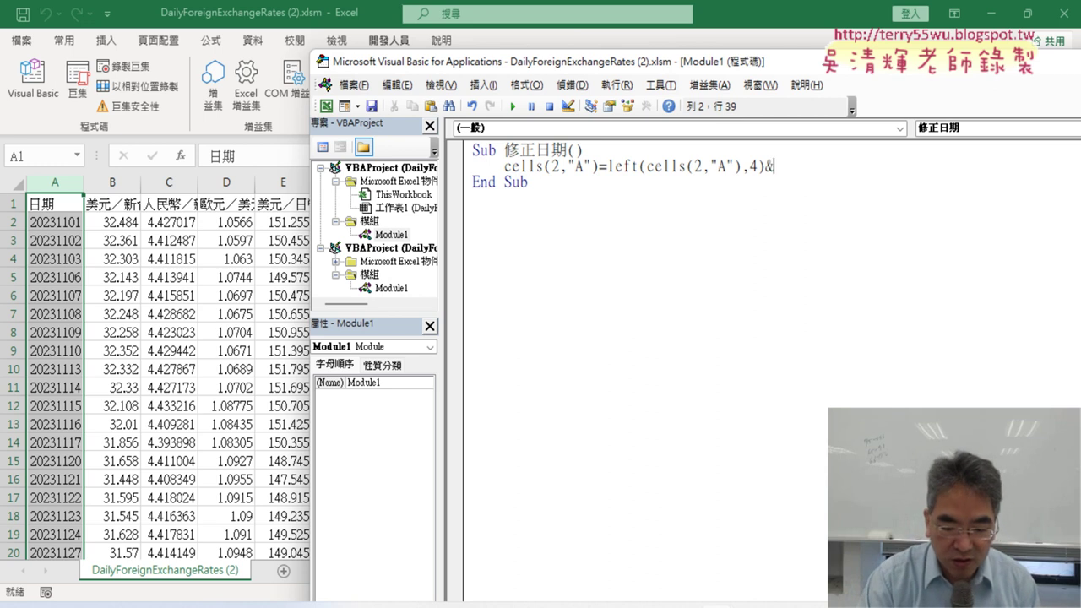
pyautogui.write('"/')
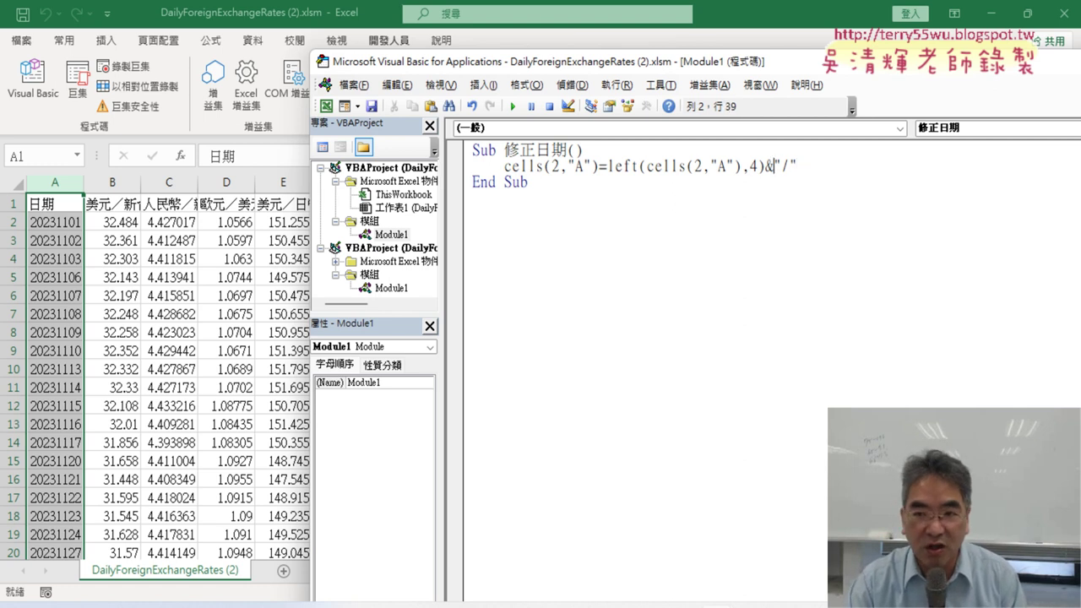
pyautogui.click(765, 167)
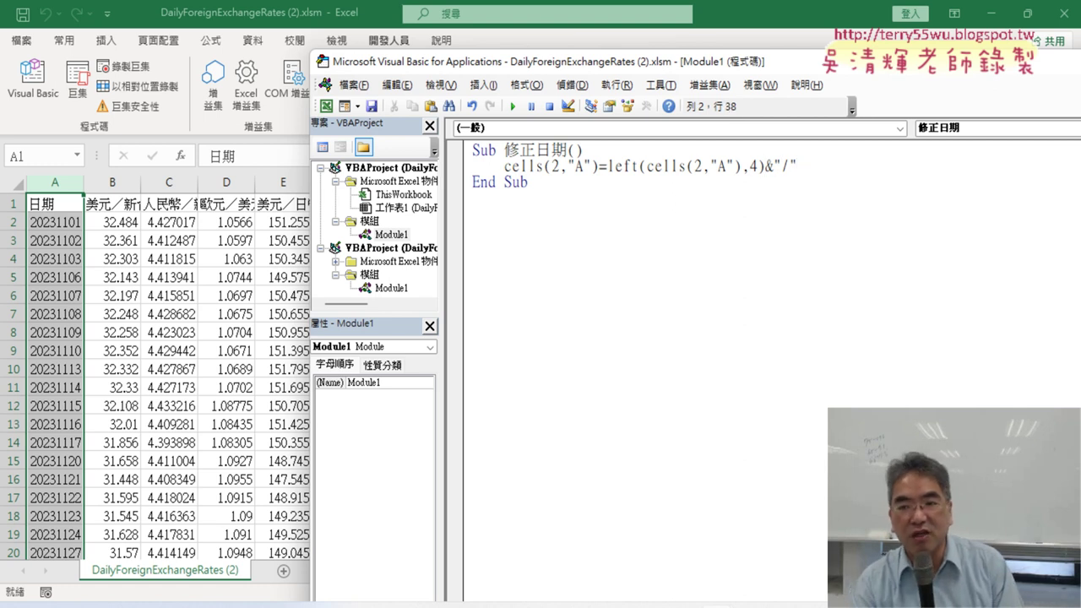
pyautogui.click(781, 166)
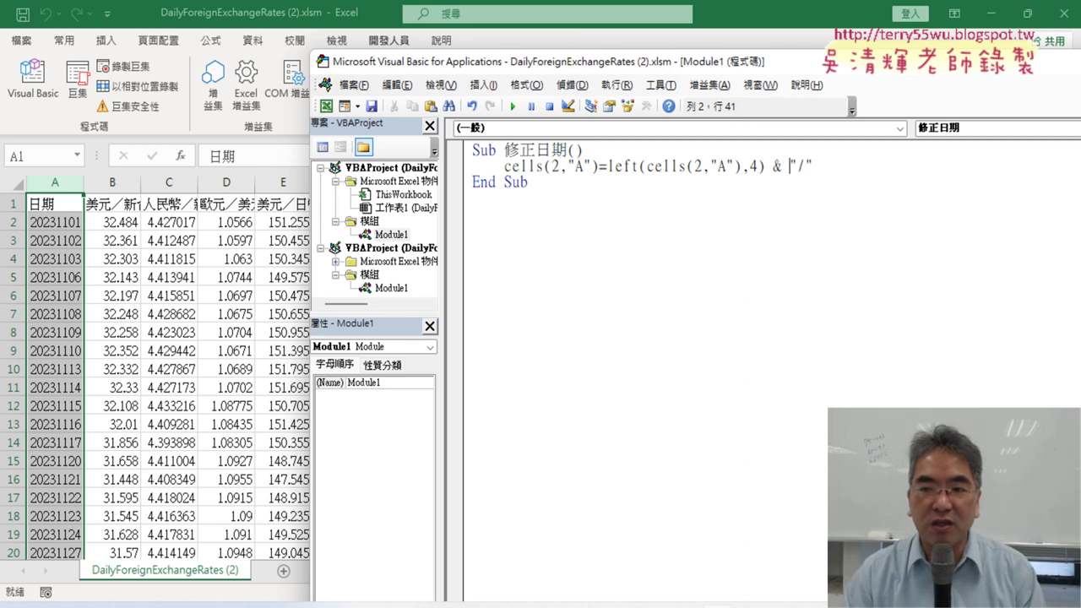
# - Append & mid(cells(2,"A"),5,2) & "/" & right(cells(2,"A"),2) to finish the yyyy/mm/dd formula
pyautogui.moveTo(709, 72); pyautogui.dragTo(532, 63)
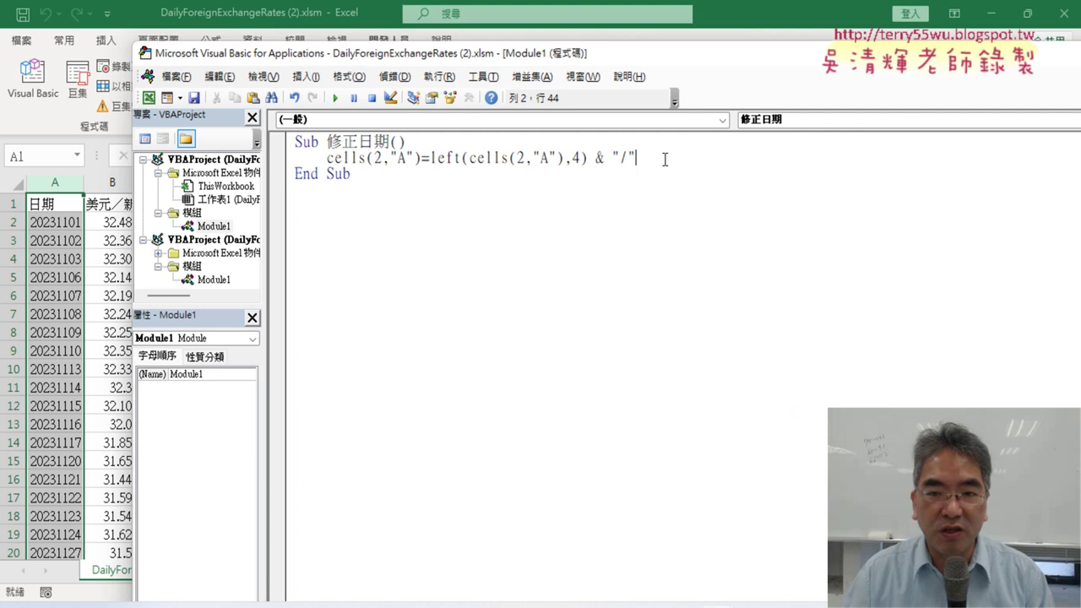
pyautogui.write(' & ')
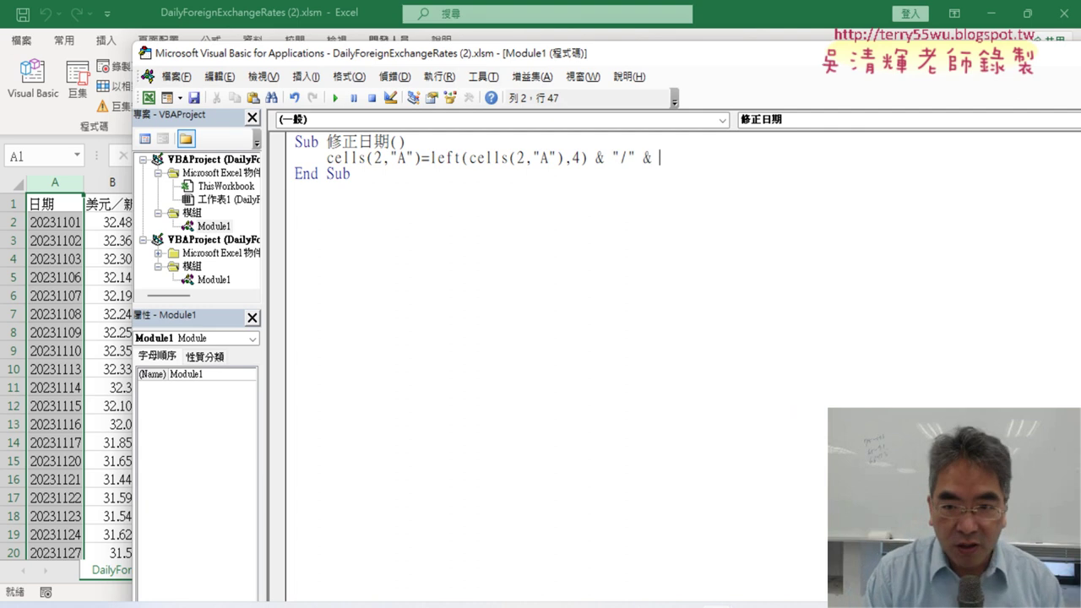
pyautogui.write('mid')
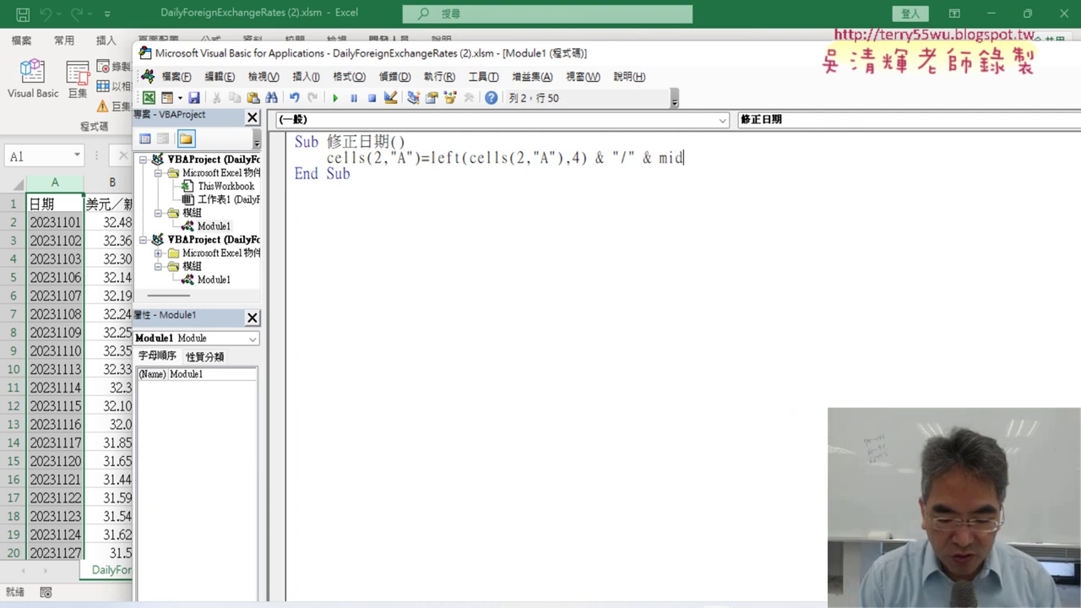
pyautogui.write('(')
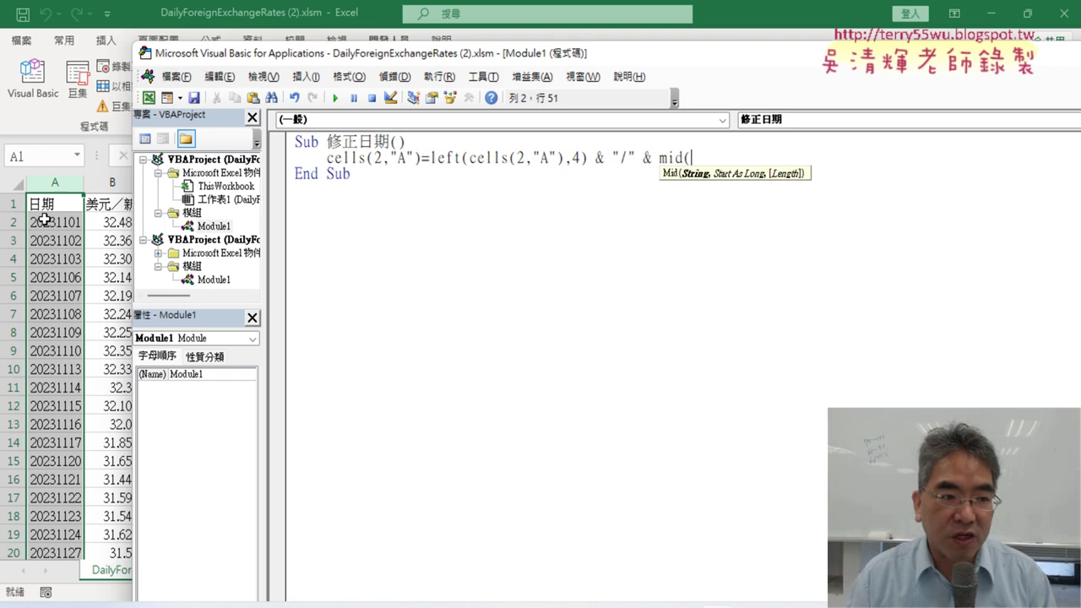
pyautogui.moveTo(470, 159)
pyautogui.mouseDown()
pyautogui.moveTo(698, 172)
pyautogui.moveTo(692, 161)
pyautogui.mouseUp()
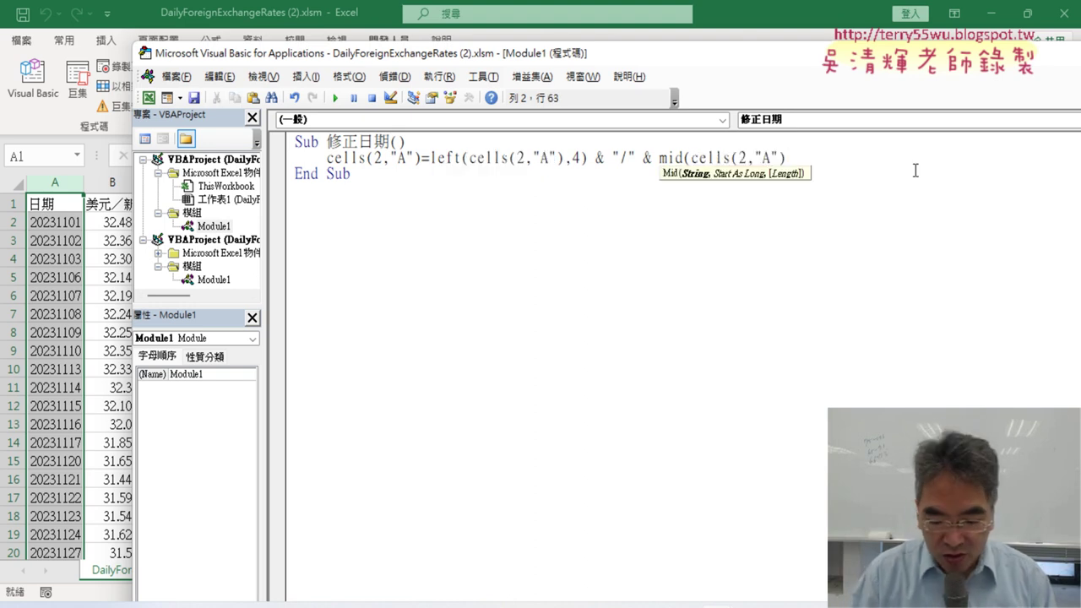
pyautogui.write(',5')
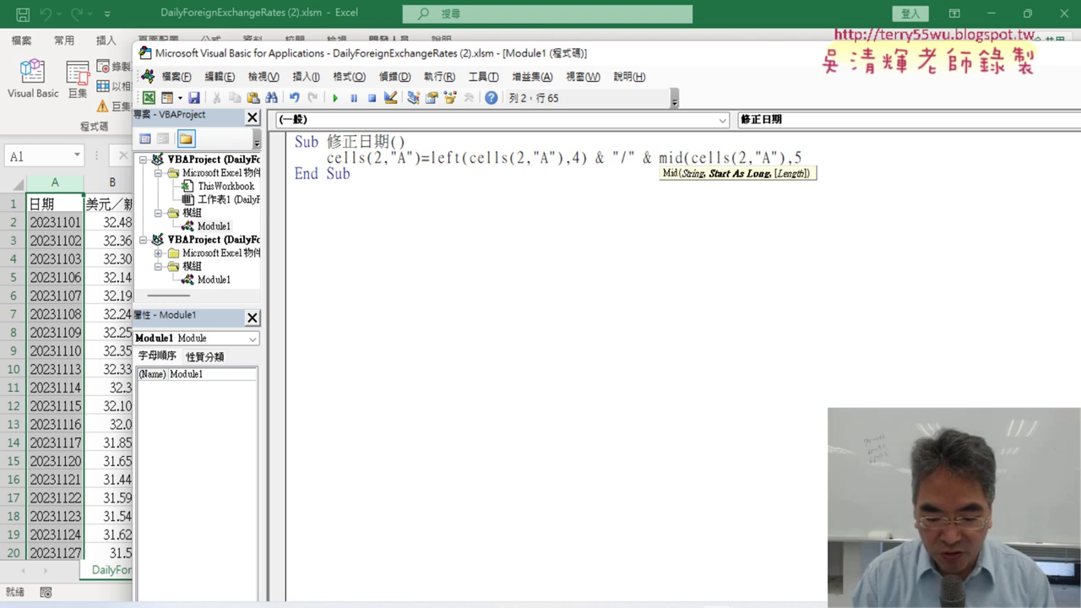
pyautogui.write(',2')
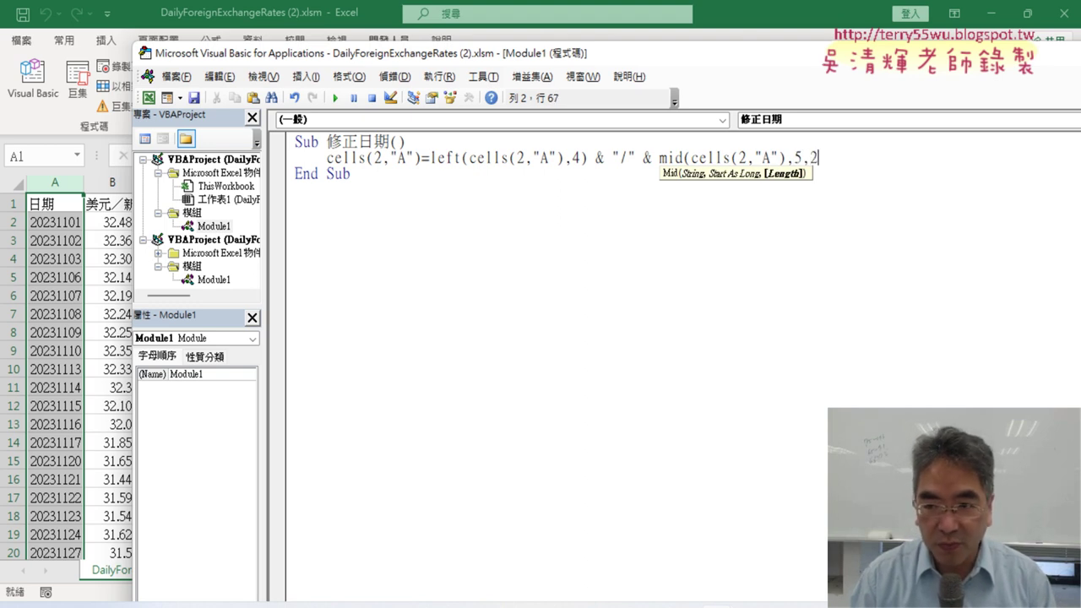
pyautogui.write(')')
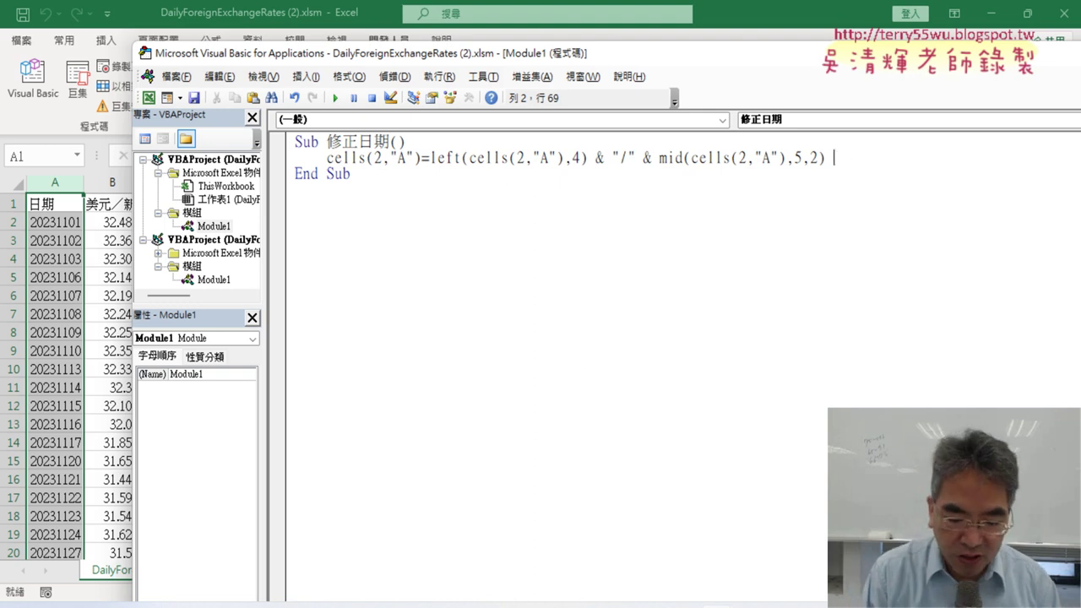
pyautogui.write(' & "')
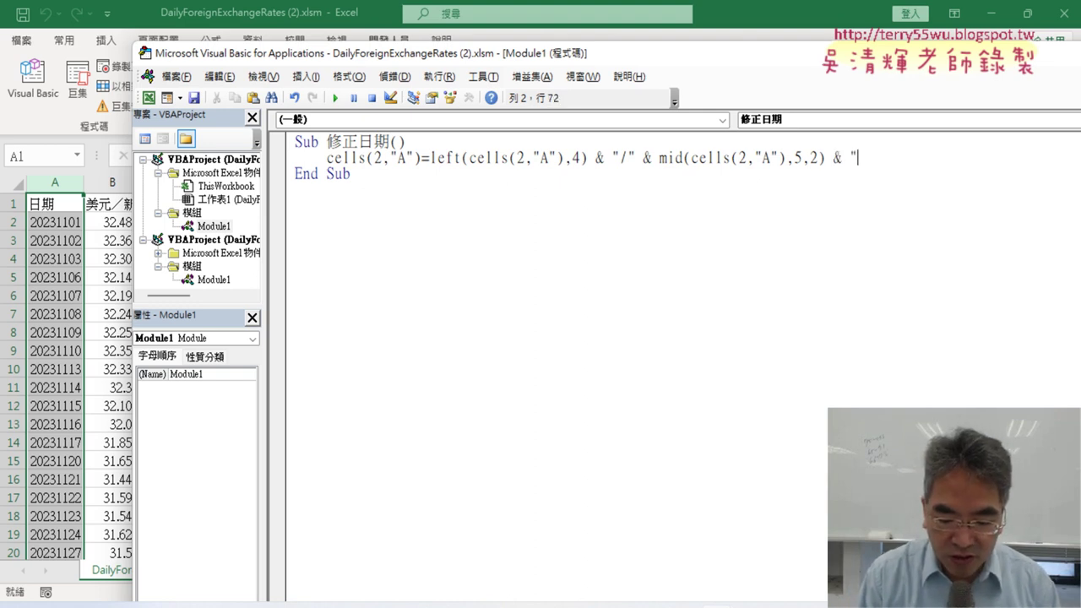
pyautogui.write('/" ')
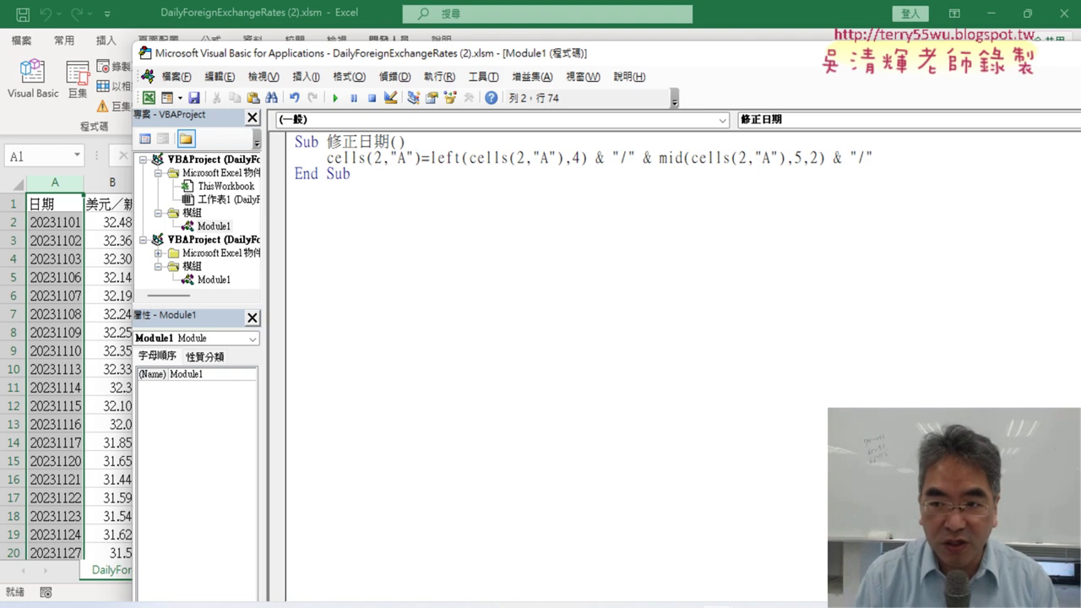
pyautogui.write('& ')
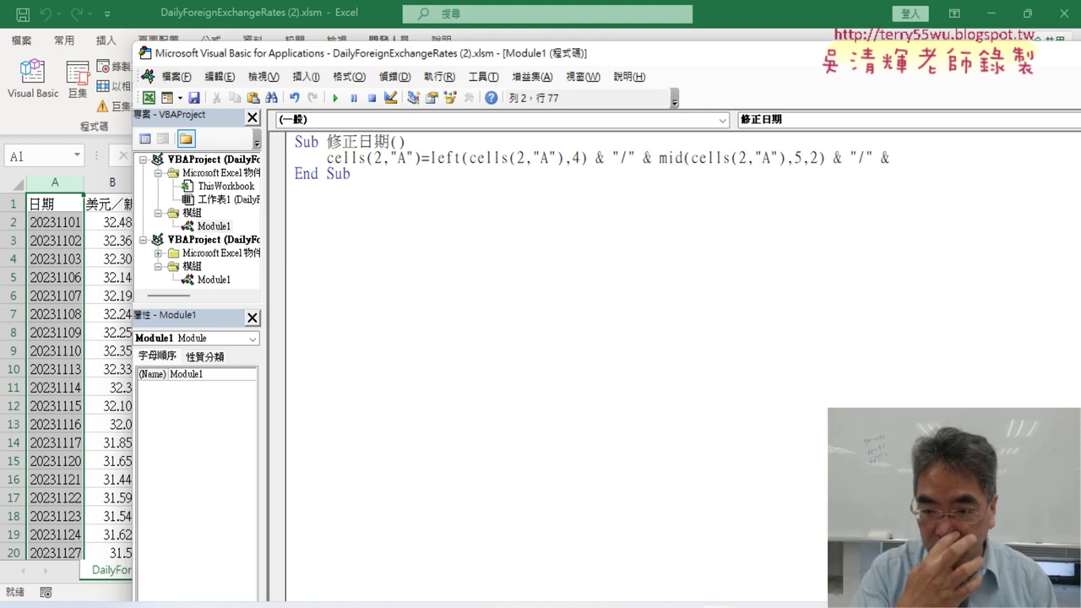
pyautogui.write('ri')
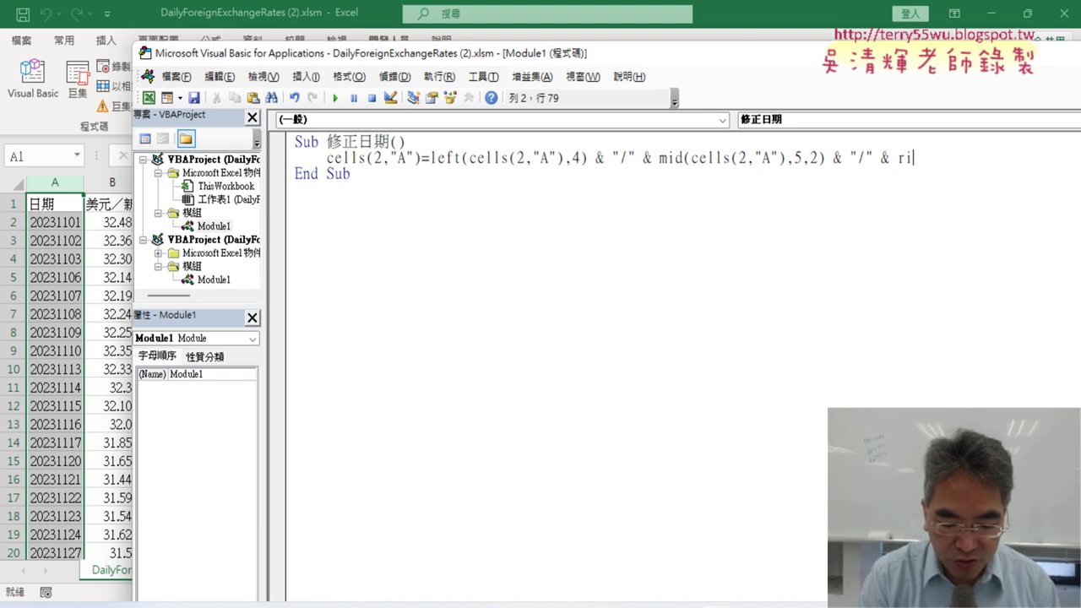
pyautogui.write('ght(')
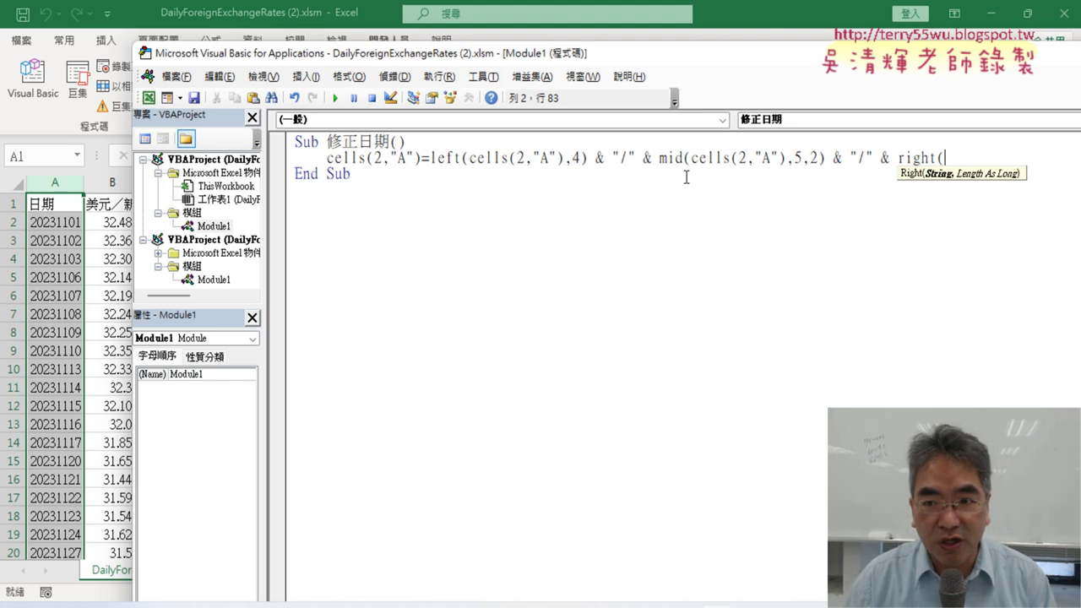
pyautogui.moveTo(692, 158); pyautogui.dragTo(785, 158)
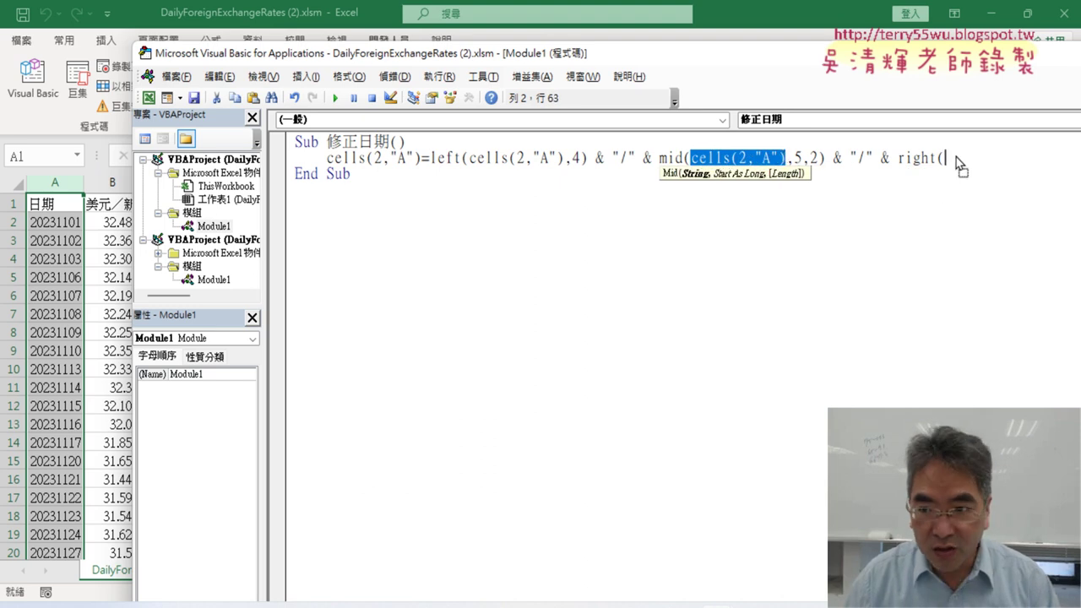
pyautogui.moveTo(739, 157); pyautogui.dragTo(956, 157)
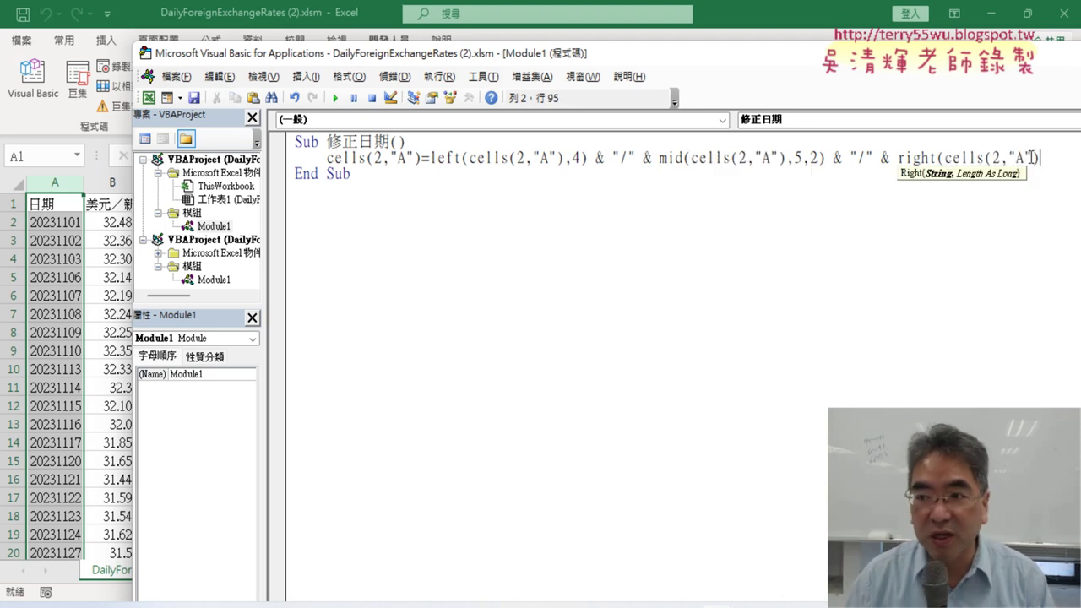
pyautogui.write(',')
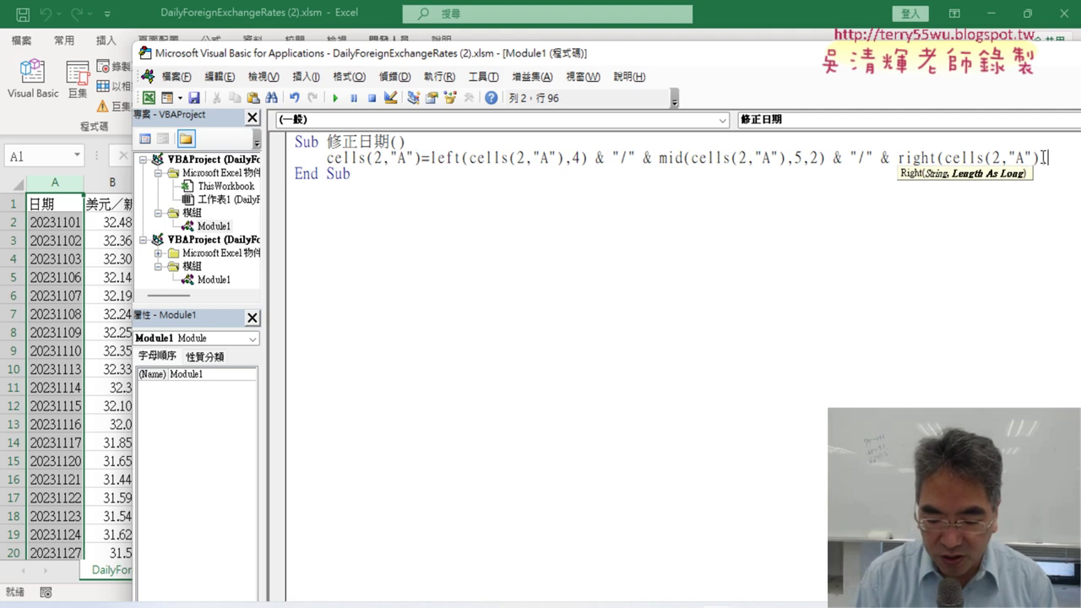
pyautogui.write('2)')
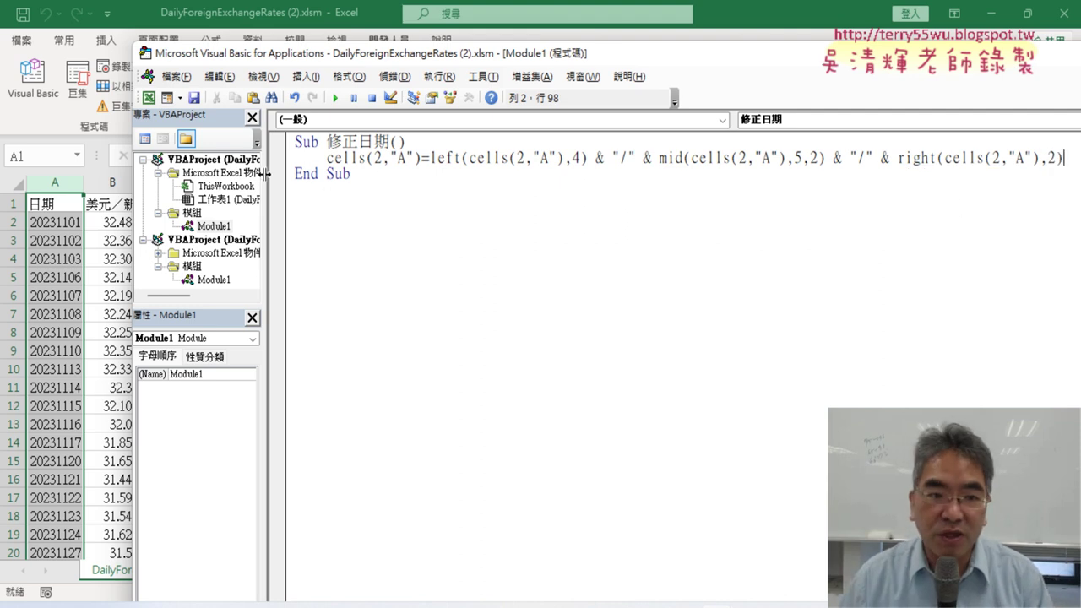
pyautogui.moveTo(265, 173); pyautogui.dragTo(218, 173)
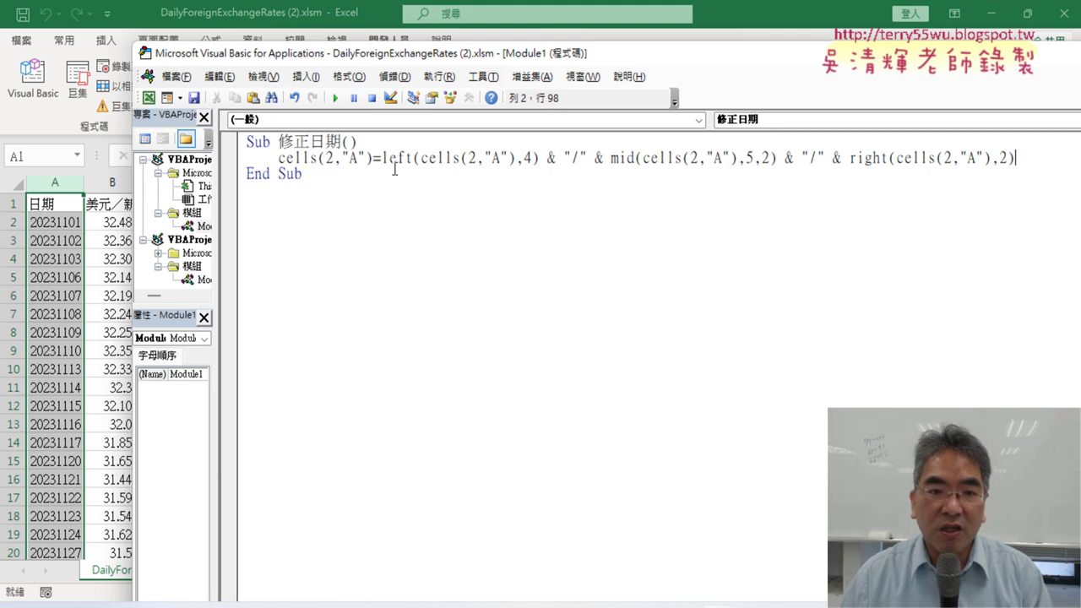
# - Run 修正日期 so A2 becomes 2023/11/1, then widen column A to show the date
pyautogui.moveTo(381, 157); pyautogui.dragTo(1036, 151)
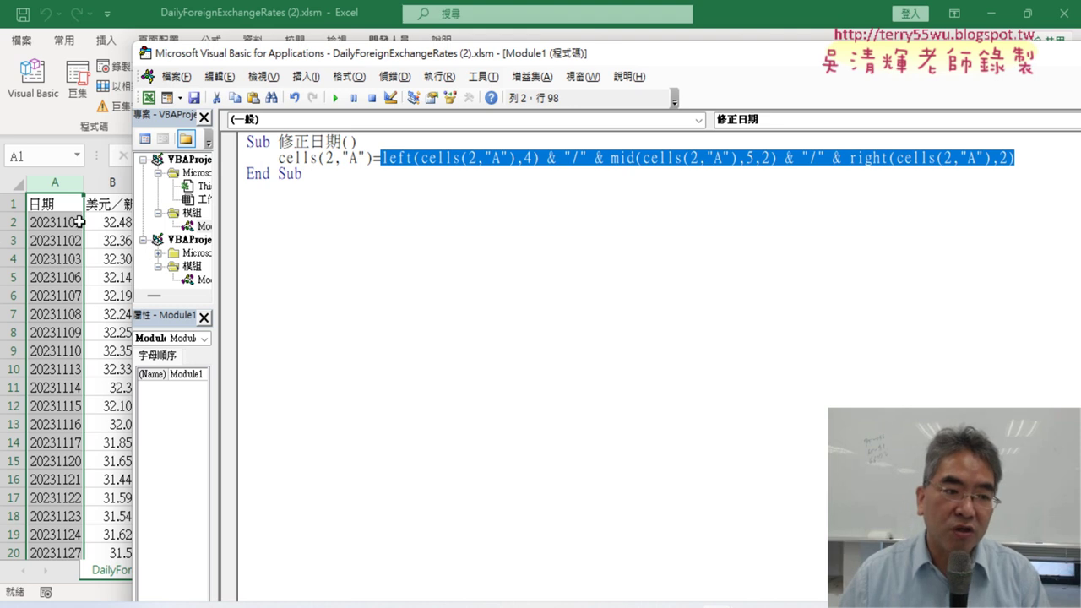
pyautogui.click(454, 159)
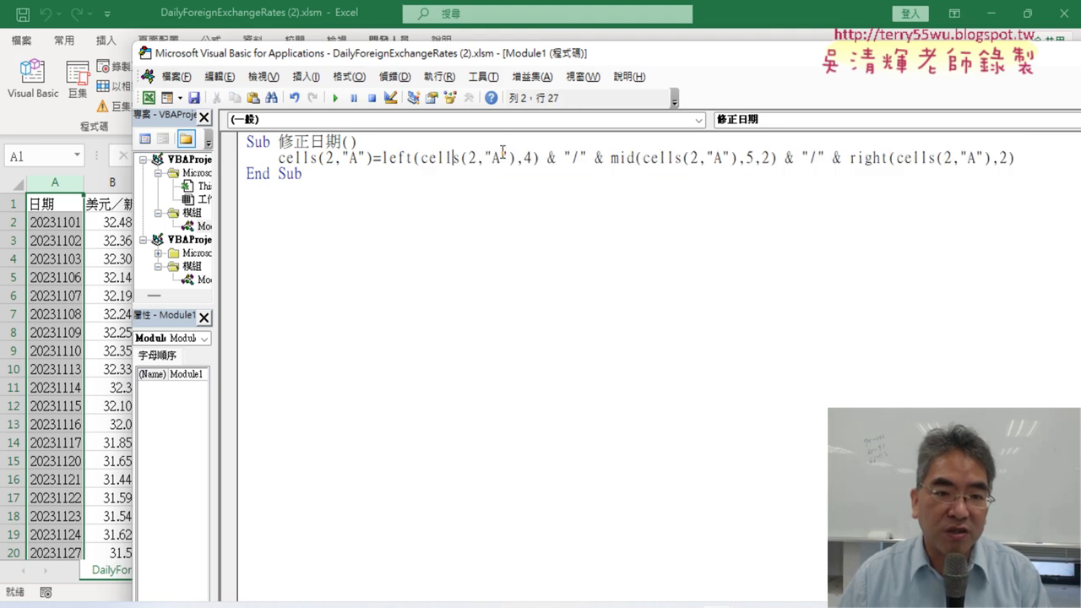
pyautogui.click(336, 100)
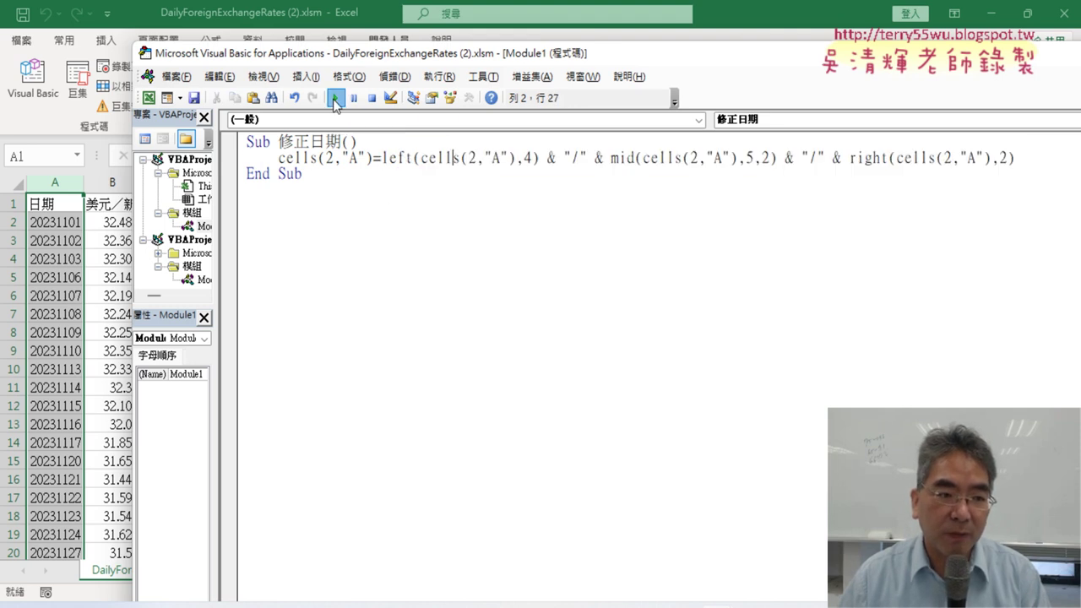
pyautogui.click(80, 174)
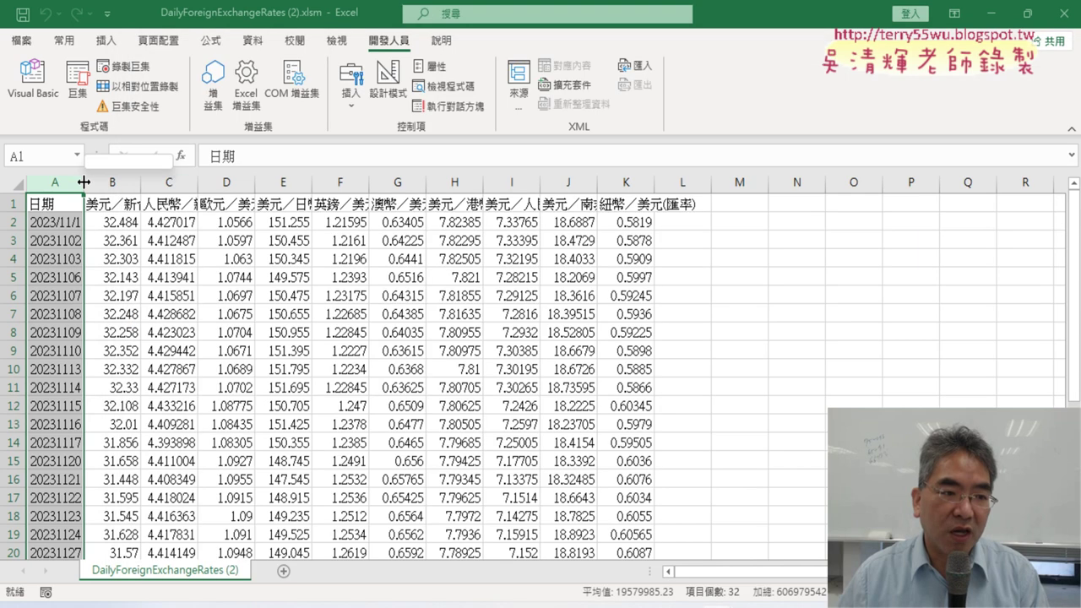
pyautogui.moveTo(82, 181); pyautogui.dragTo(115, 181)
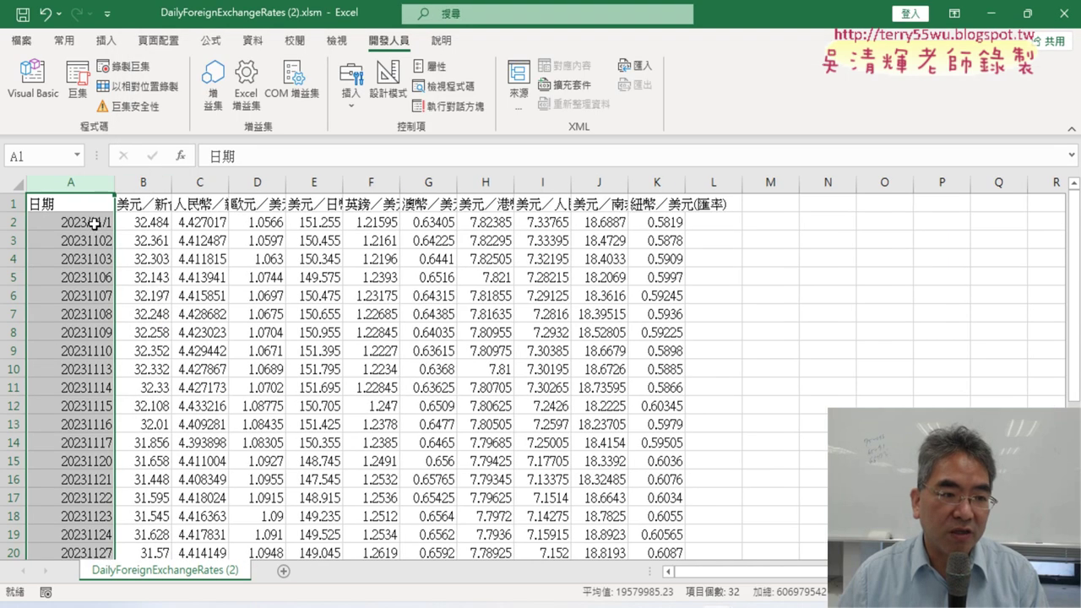
pyautogui.click(94, 223)
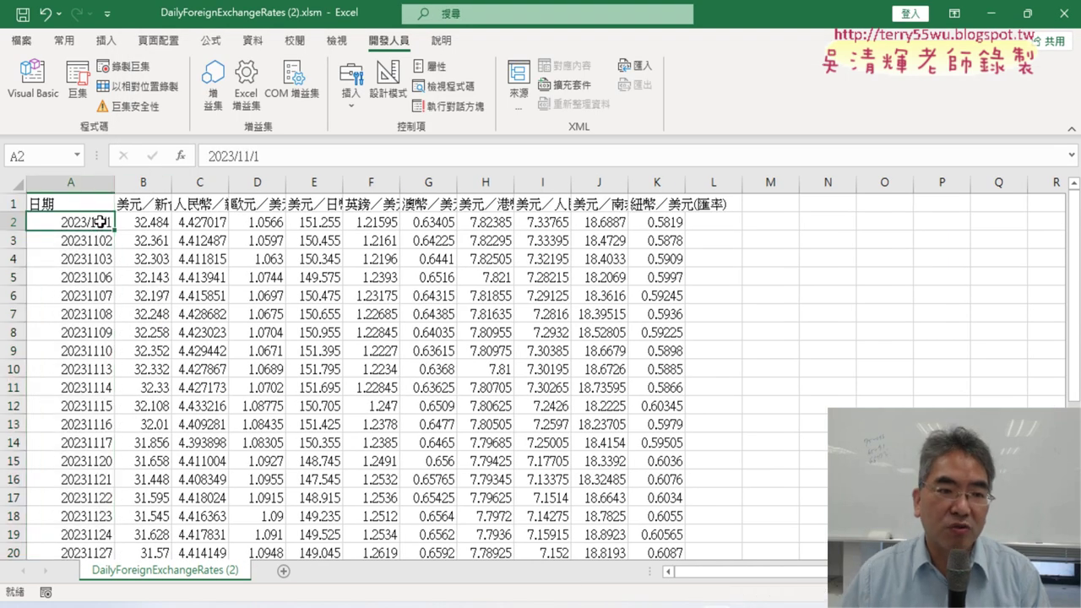
# - Reopen the VBA editor and select the left/mid/right date expression on line 2
pyautogui.click(34, 84)
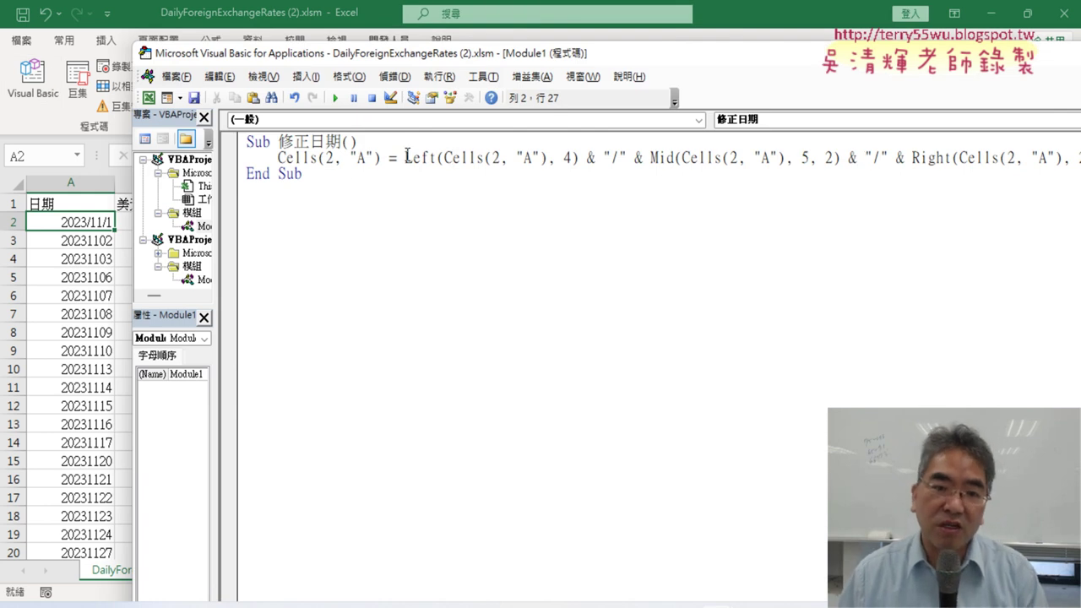
pyautogui.moveTo(403, 158)
pyautogui.mouseDown()
pyautogui.moveTo(1067, 169)
pyautogui.moveTo(1067, 158)
pyautogui.mouseUp()
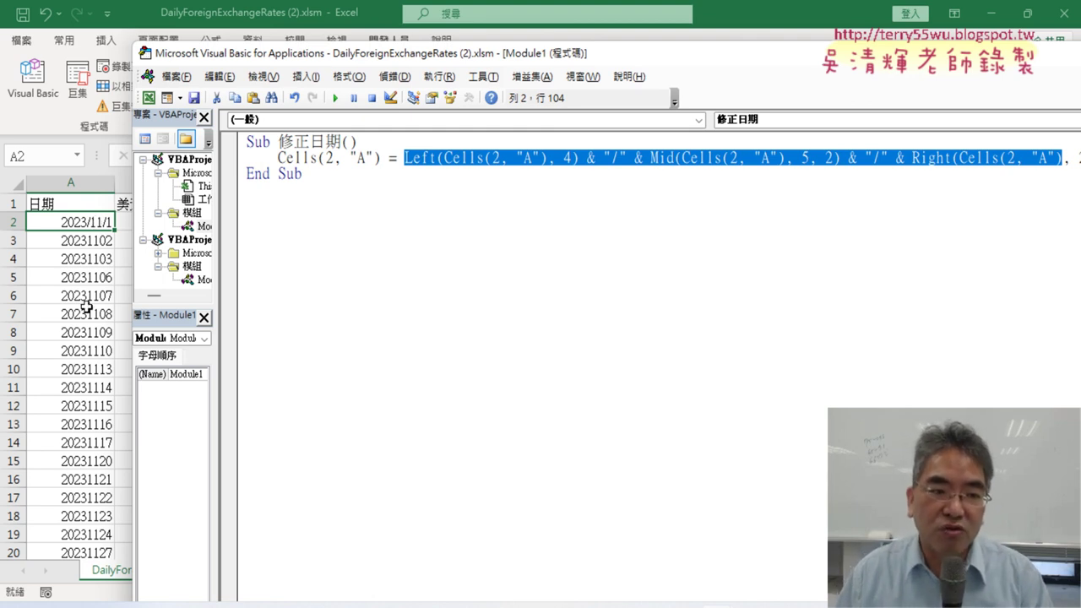
# - Delete the slashes from the date in cell A2
pyautogui.click(93, 222)
pyautogui.click(237, 156)
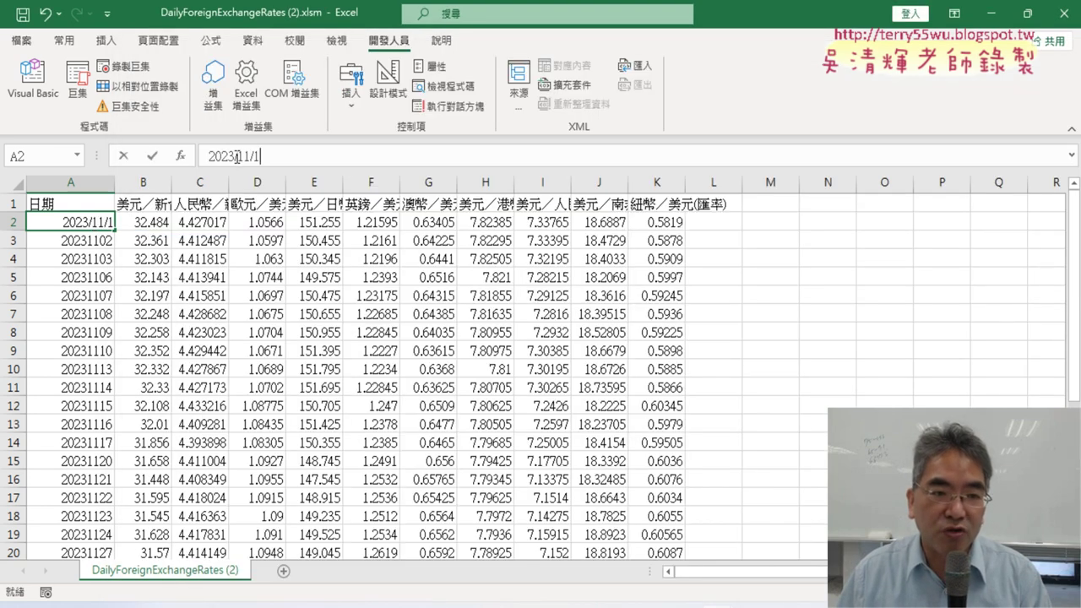
pyautogui.press('BackSpace')
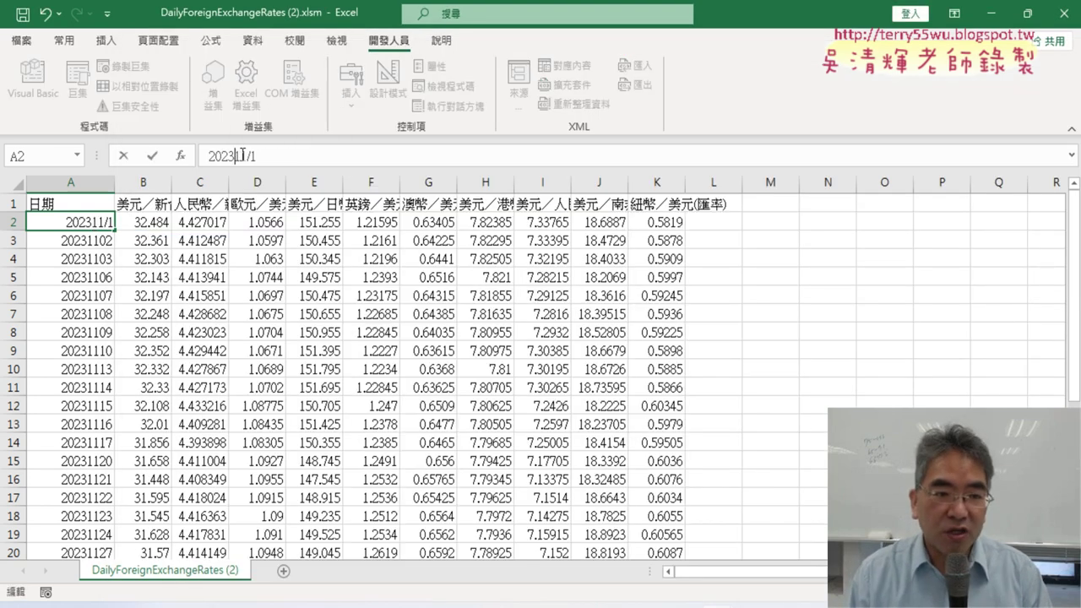
pyautogui.press('BackSpace')
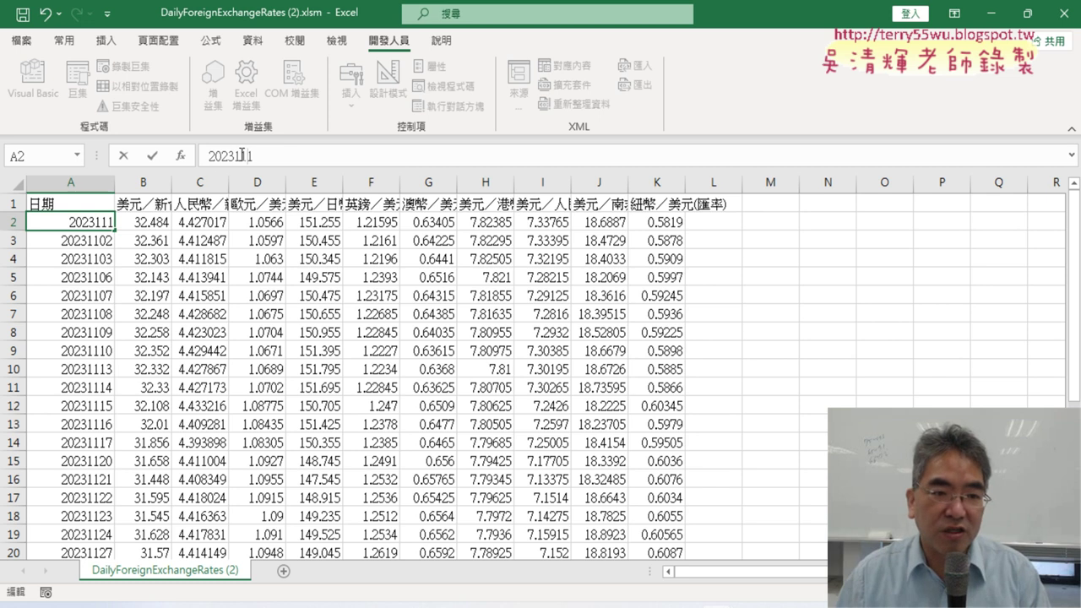
pyautogui.click(153, 156)
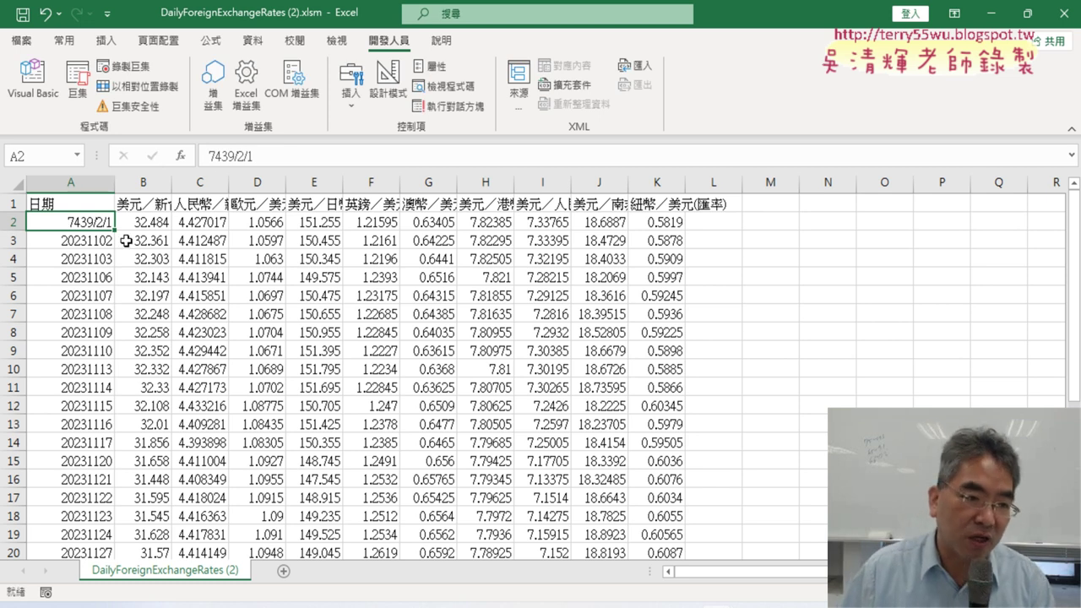
# - Fill the series up from A3:A4 so A2 reads 20231101, then return to the 修正日期 code
pyautogui.click(88, 242)
pyautogui.moveTo(91, 260); pyautogui.dragTo(115, 211)
pyautogui.click(84, 222)
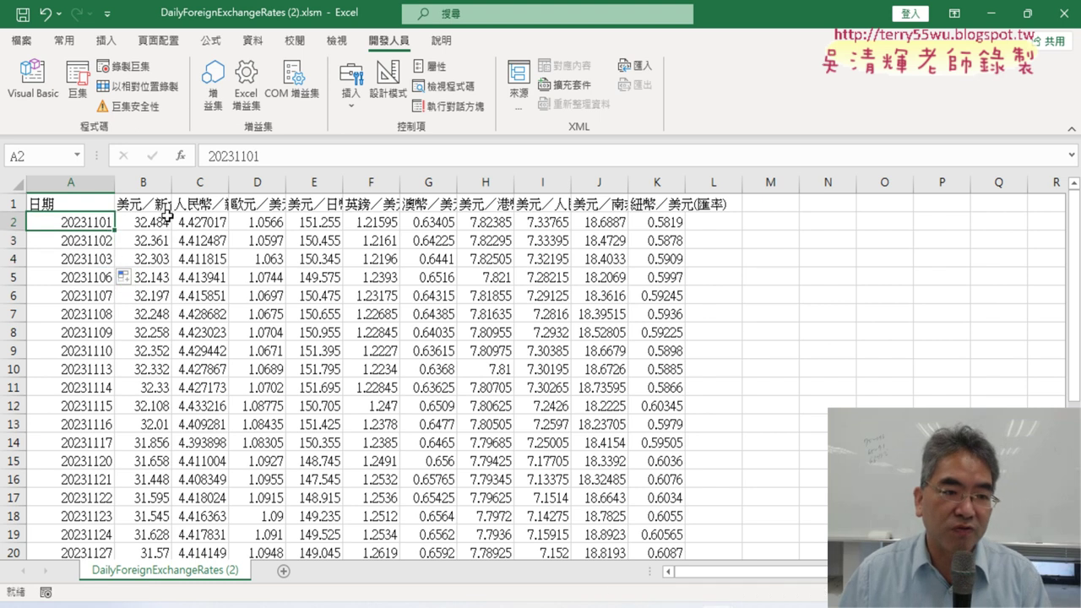
pyautogui.moveTo(91, 265); pyautogui.dragTo(86, 240)
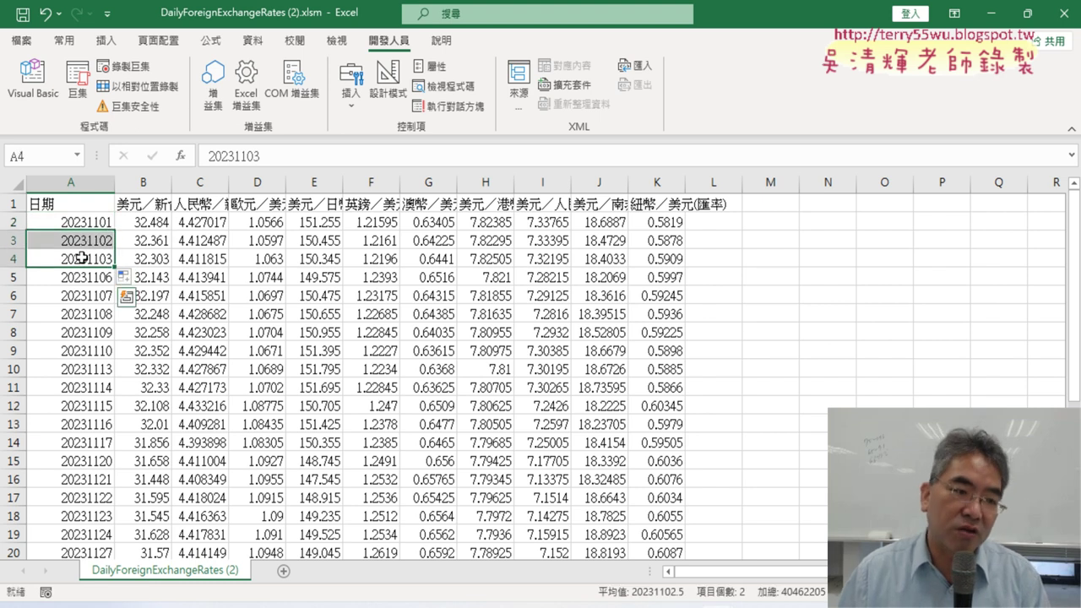
pyautogui.click(91, 221)
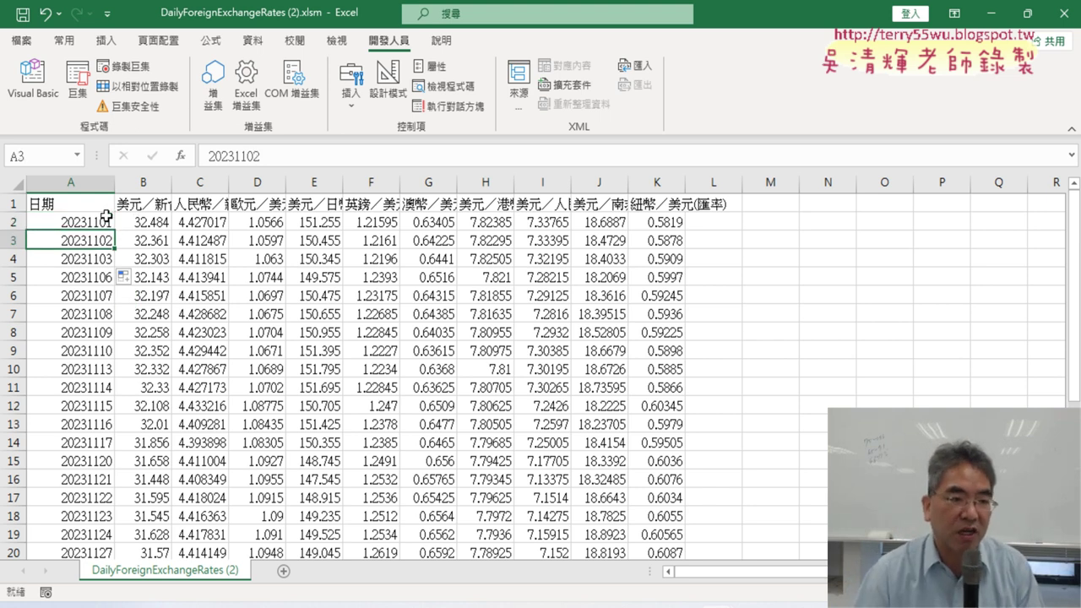
pyautogui.click(33, 80)
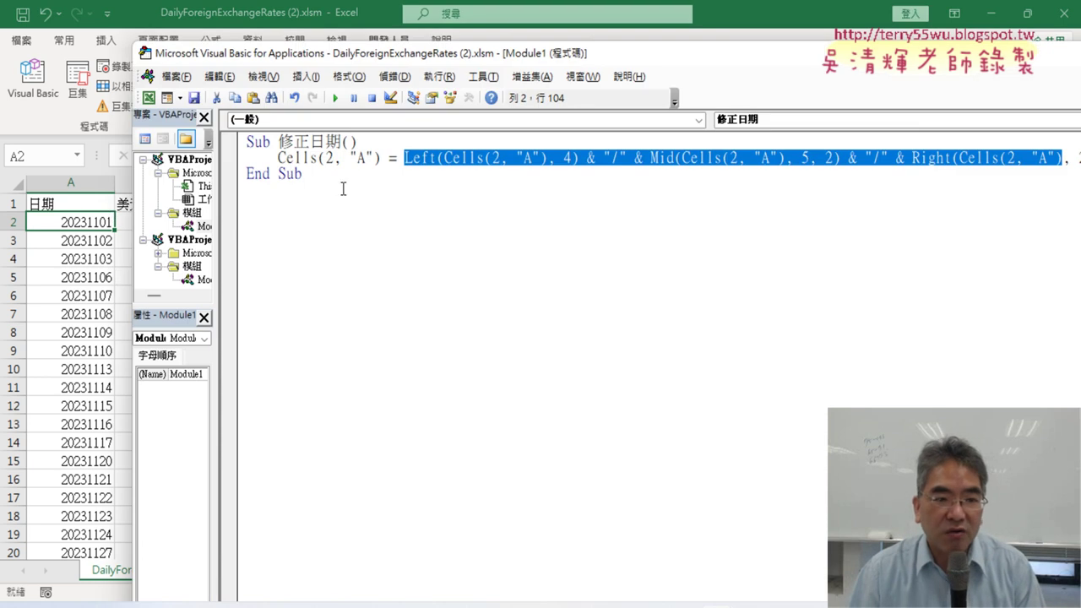
# - Add a For i = 2 To 32 line under the Sub line, after checking the sheet's last date row
pyautogui.click(404, 144)
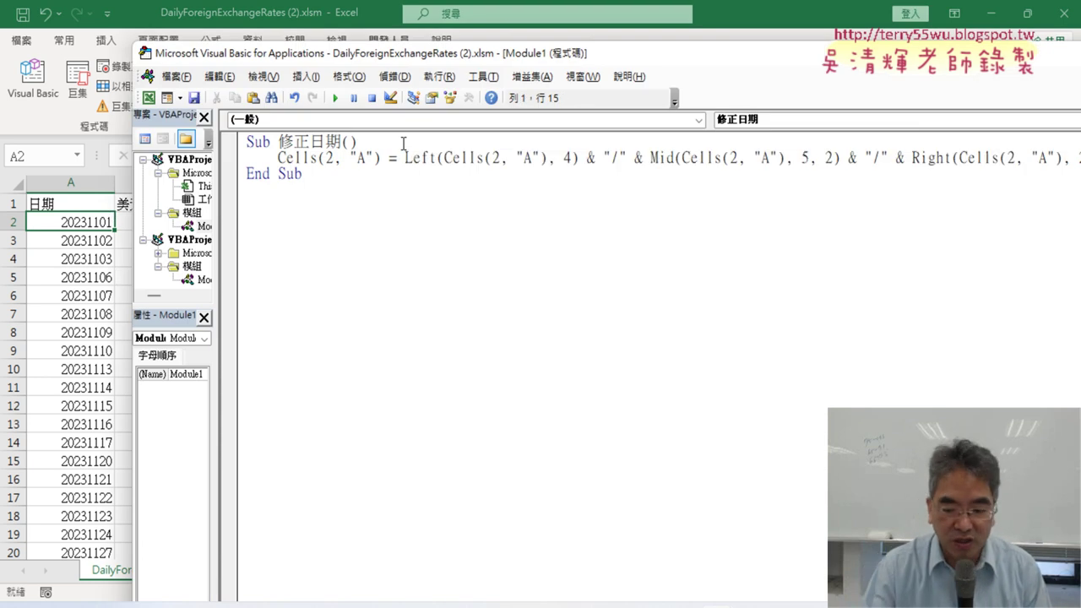
pyautogui.press('Return')
pyautogui.press('Tab')
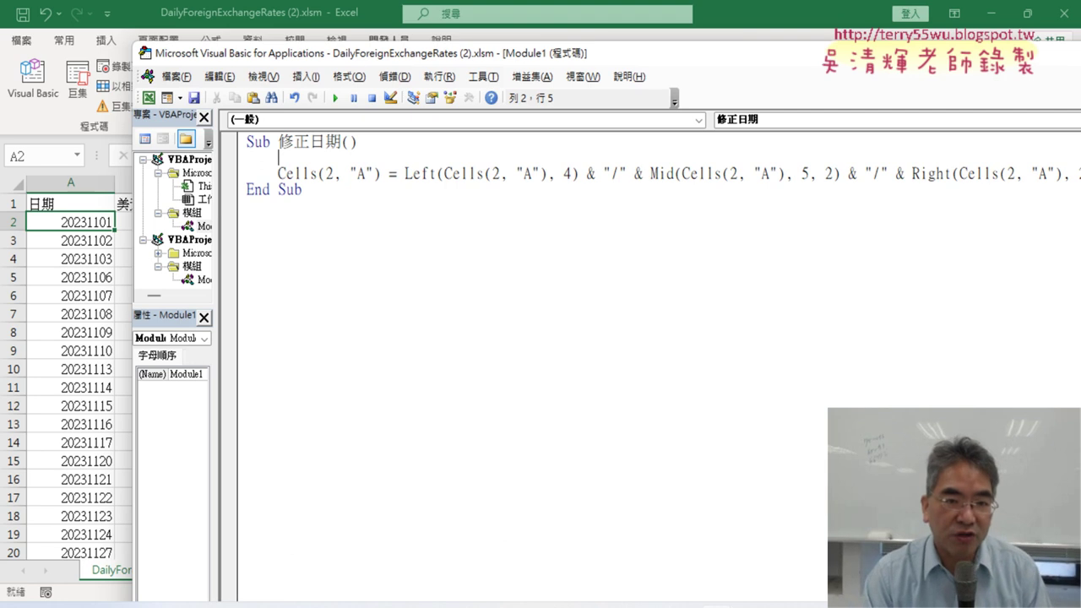
pyautogui.write('fo')
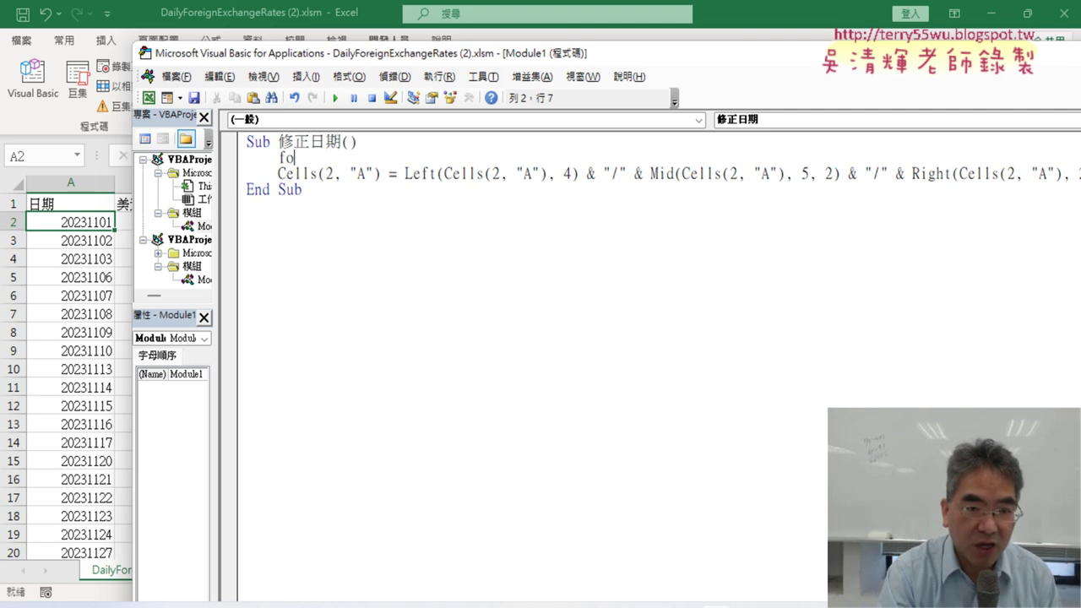
pyautogui.write('r i=2 to')
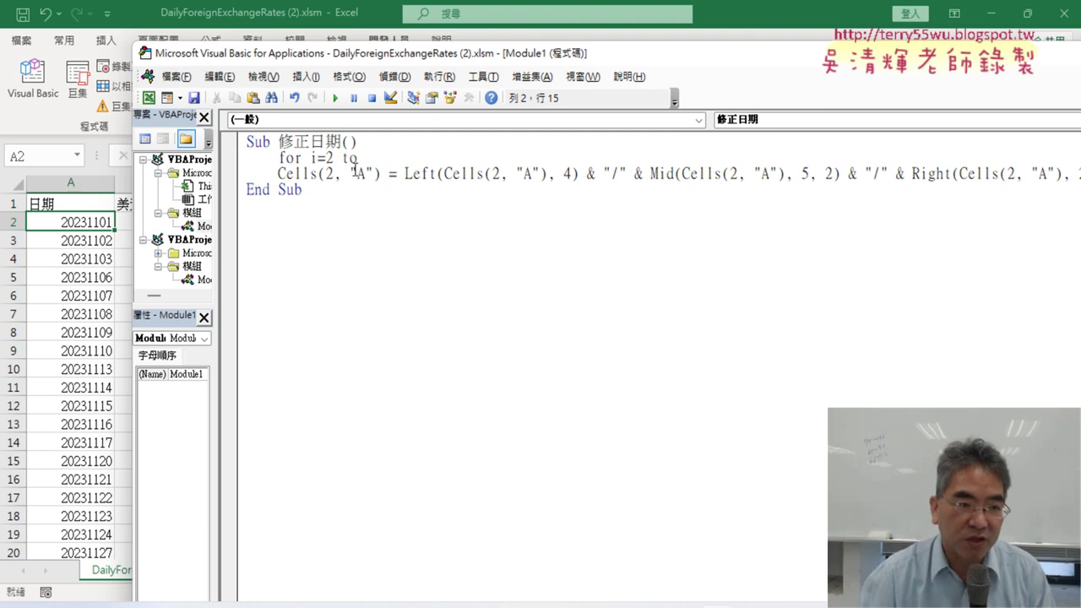
pyautogui.click(57, 224)
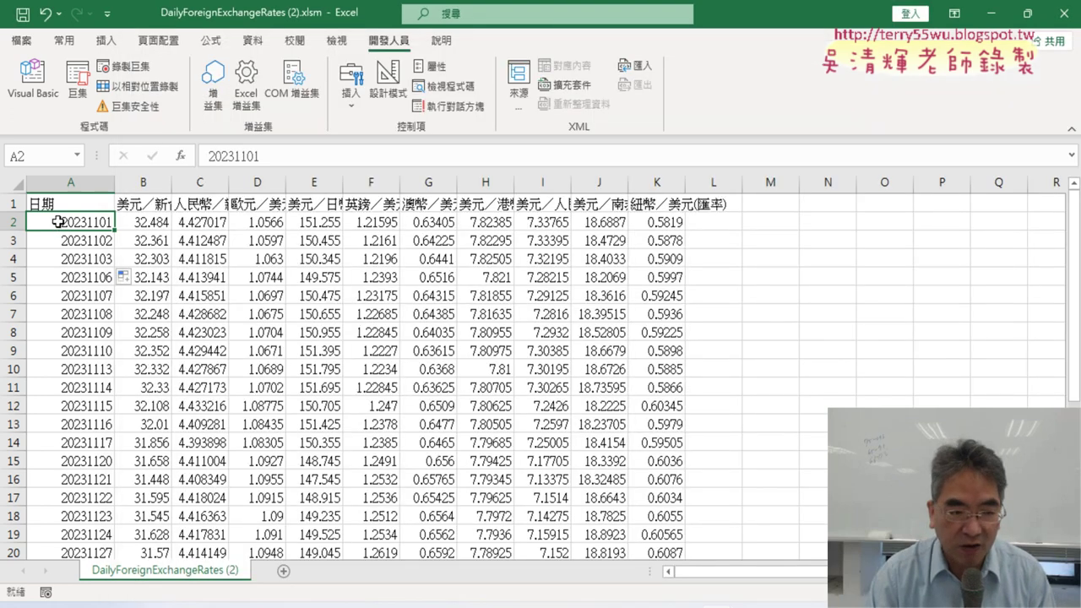
pyautogui.hotkey('ctrl', 'Down')
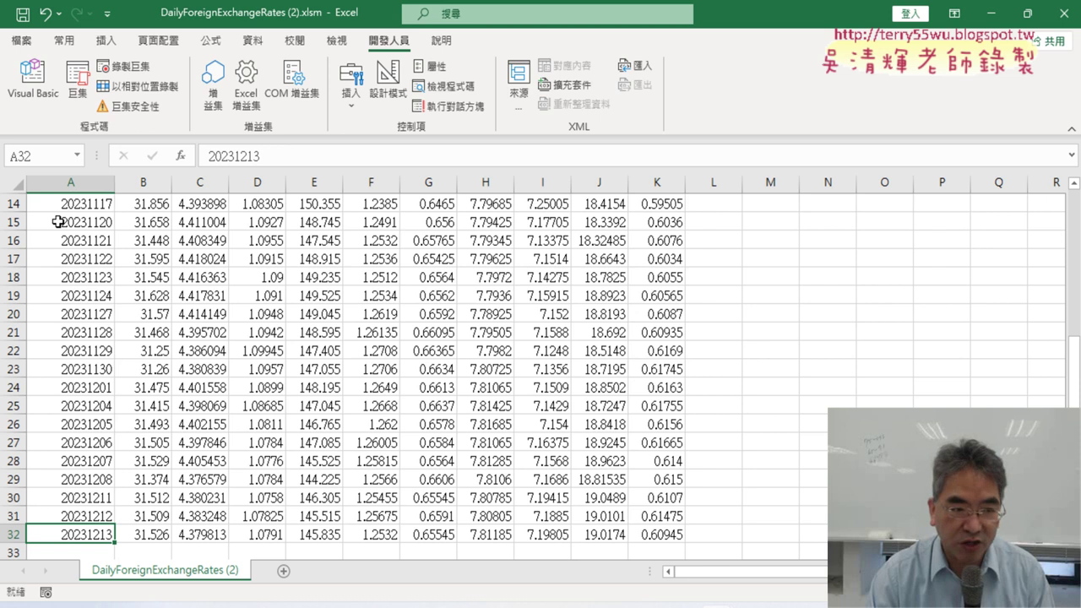
pyautogui.hotkey('ctrl', 'Up')
pyautogui.click(33, 78)
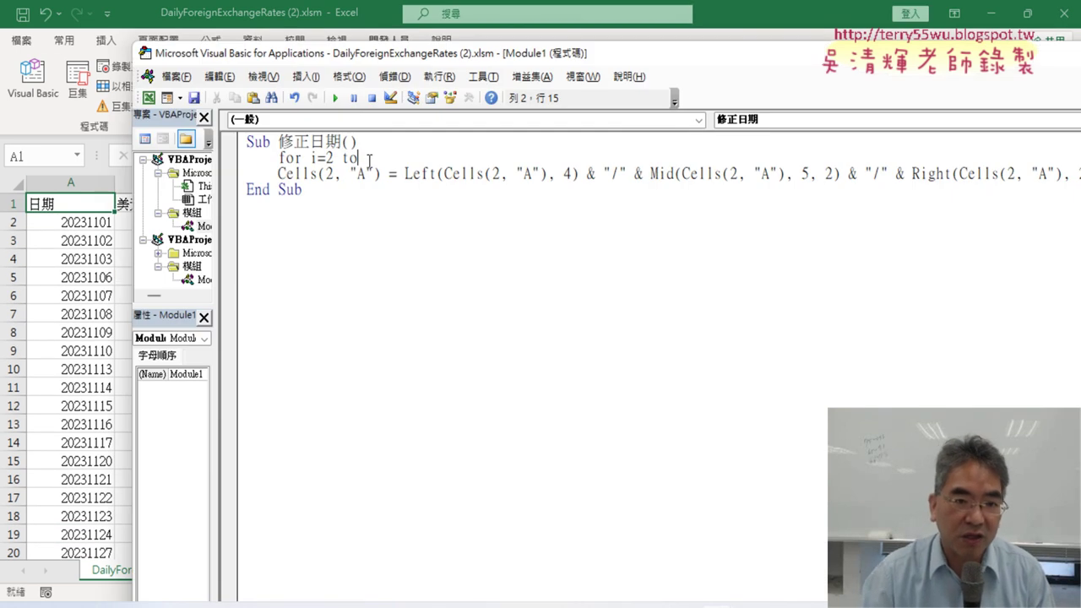
pyautogui.write(' 32')
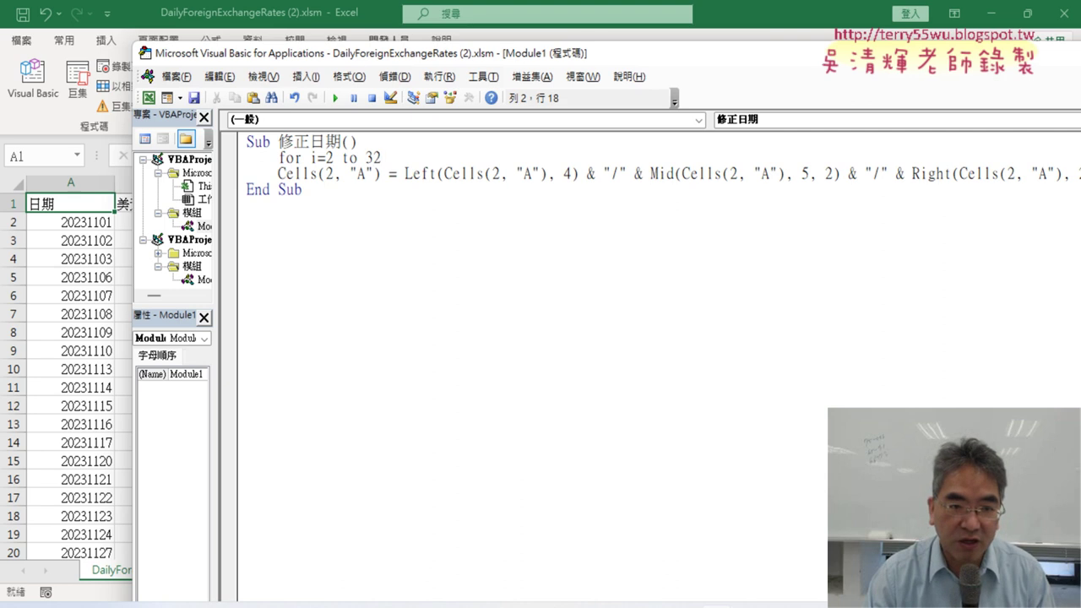
pyautogui.press('Return')
pyautogui.press('Return')
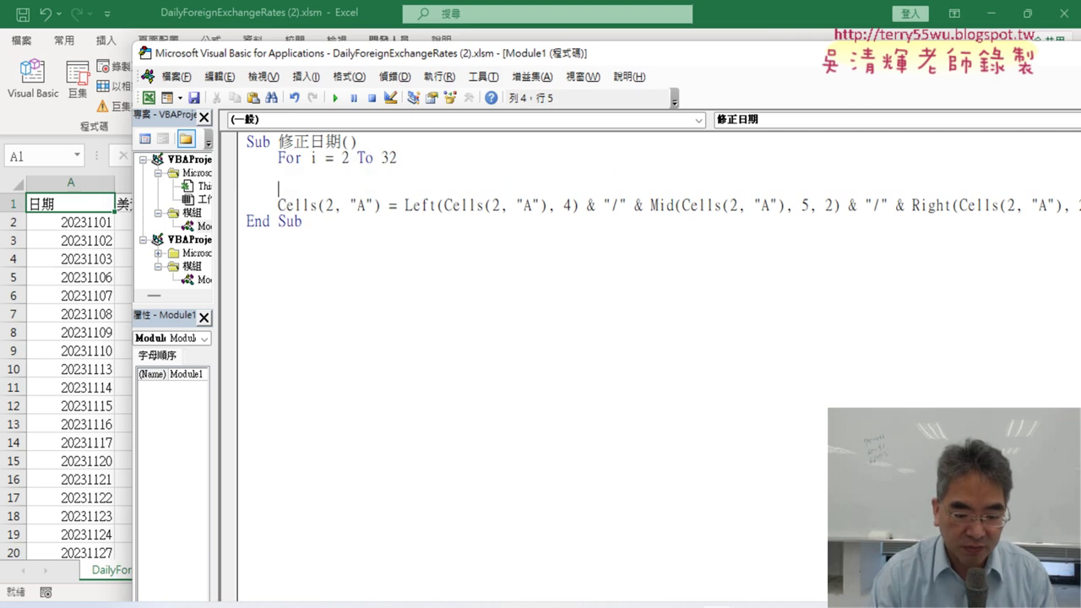
# - Close the loop with Next, move the Cells statement inside it indented, and delete the blank line
pyautogui.write('next')
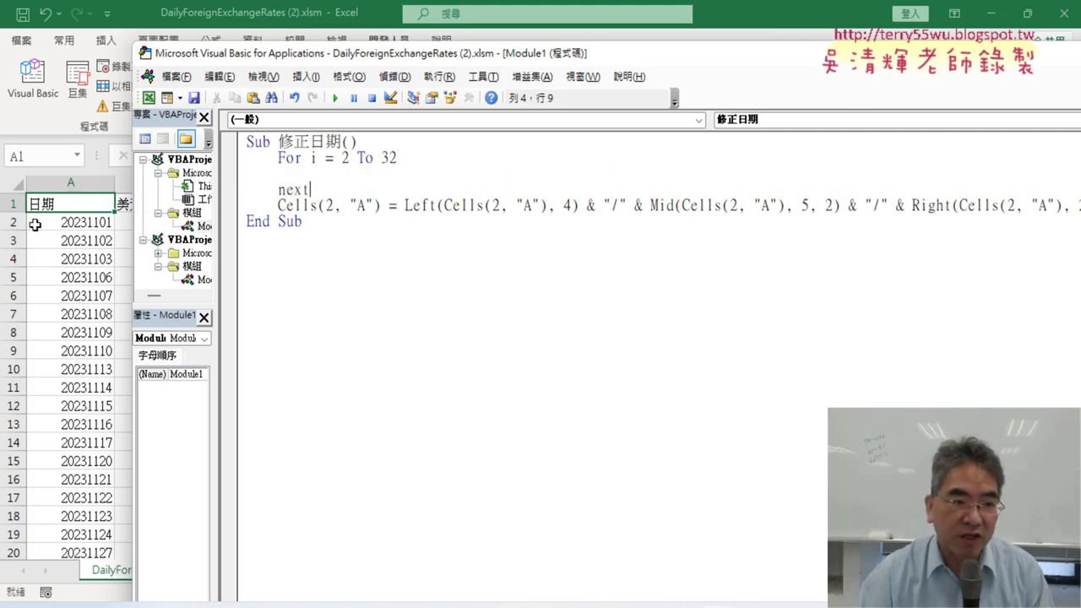
pyautogui.click(234, 208)
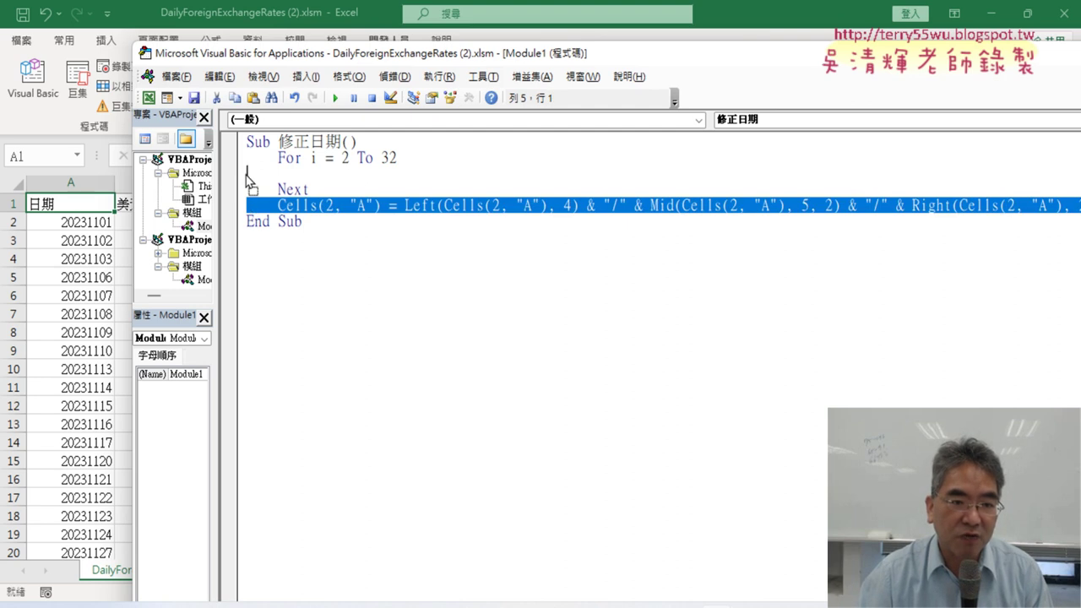
pyautogui.moveTo(248, 175); pyautogui.dragTo(247, 174)
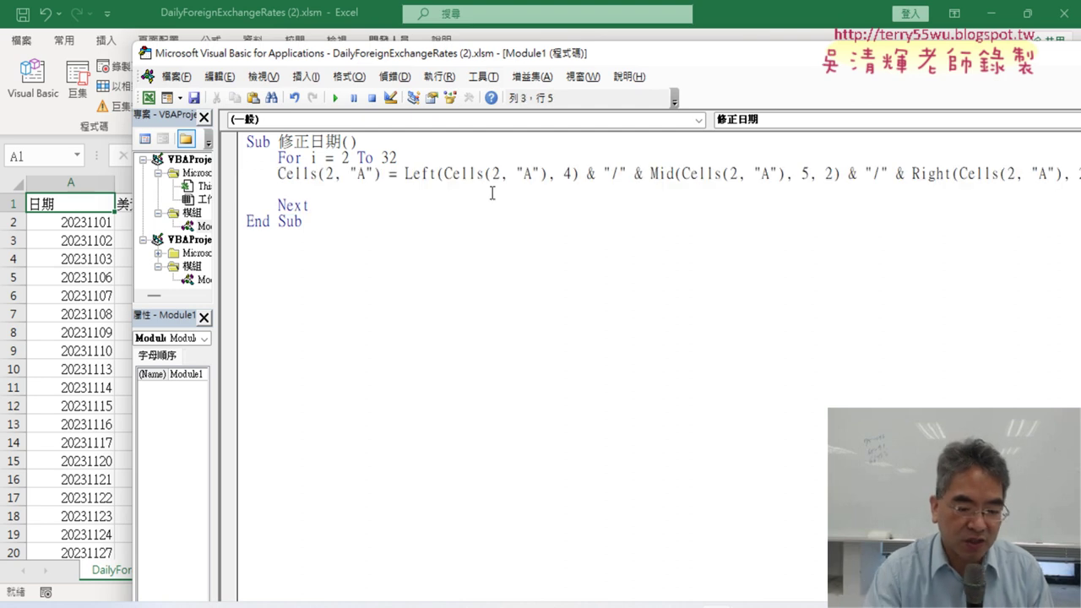
pyautogui.press('Tab')
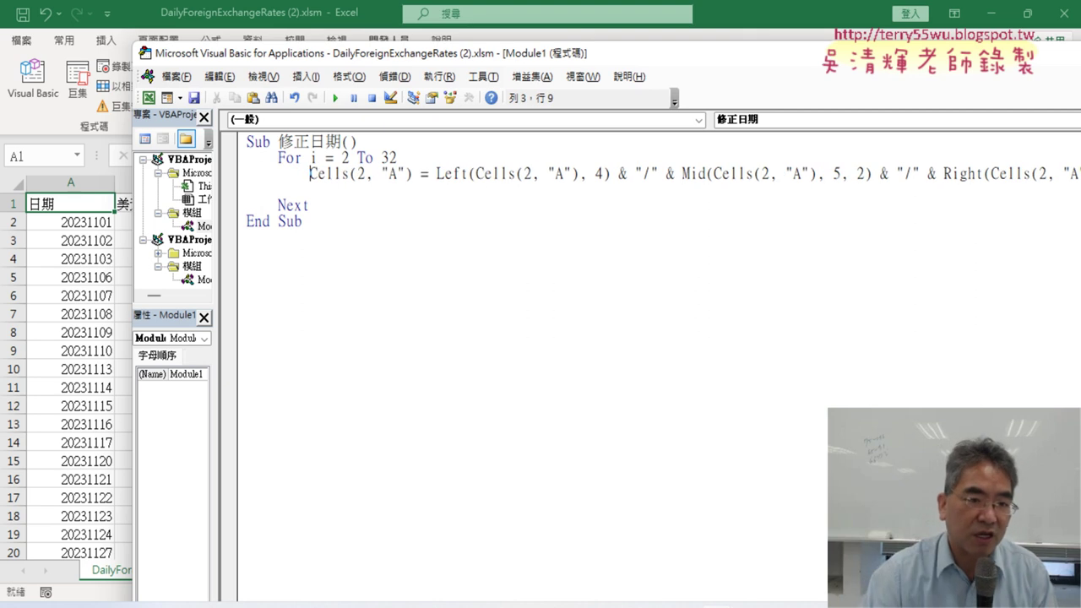
pyautogui.moveTo(277, 189); pyautogui.dragTo(251, 188)
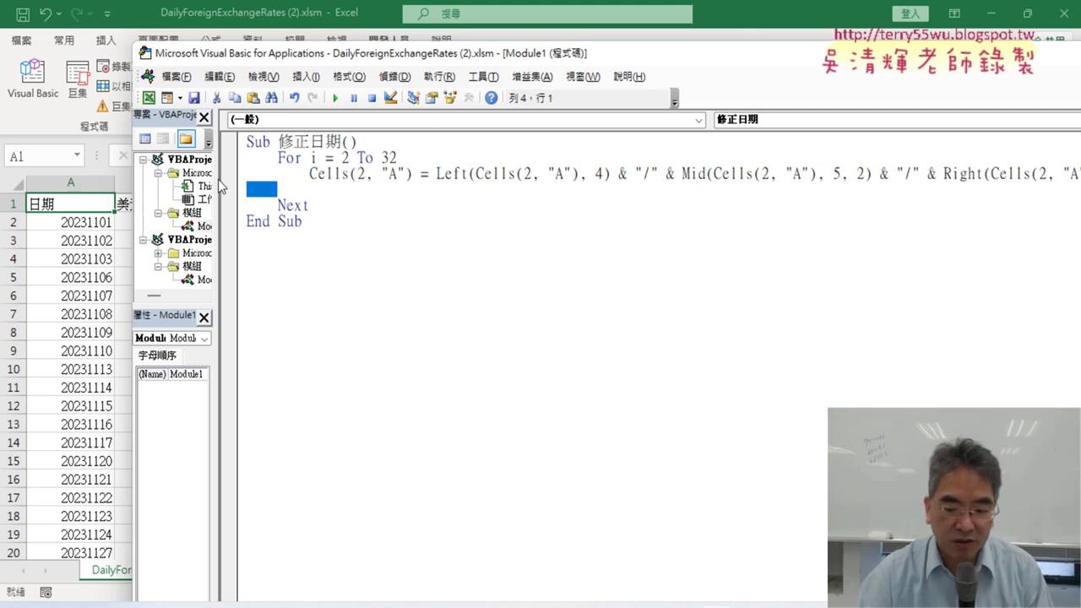
pyautogui.press('Delete')
pyautogui.press('Delete')
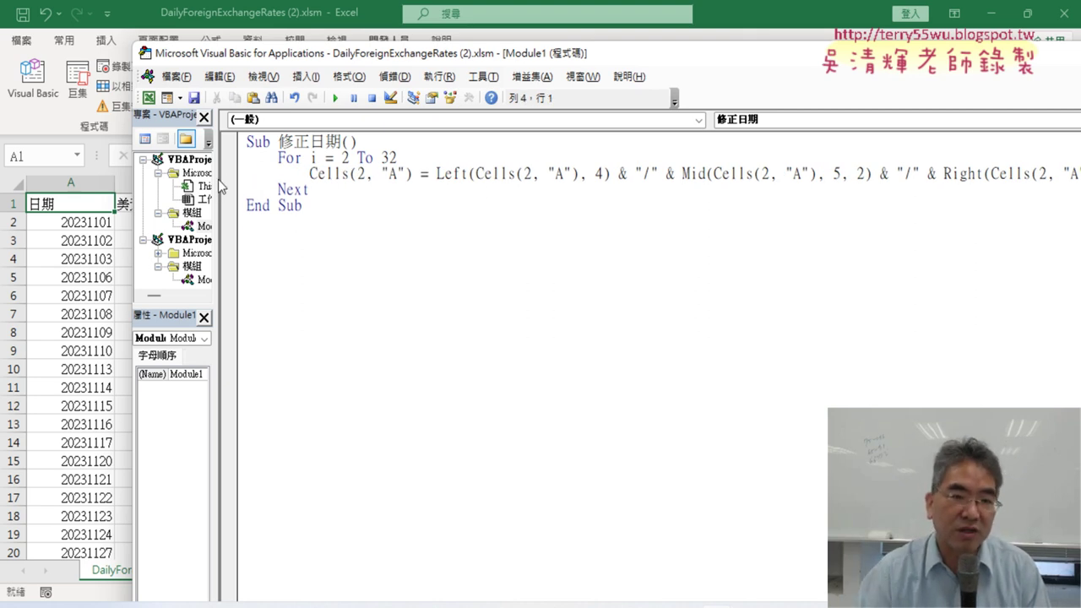
pyautogui.moveTo(347, 49); pyautogui.dragTo(233, 31)
pyautogui.moveTo(225, 130)
pyautogui.mouseDown()
pyautogui.moveTo(277, 128)
pyautogui.moveTo(239, 147)
pyautogui.mouseUp()
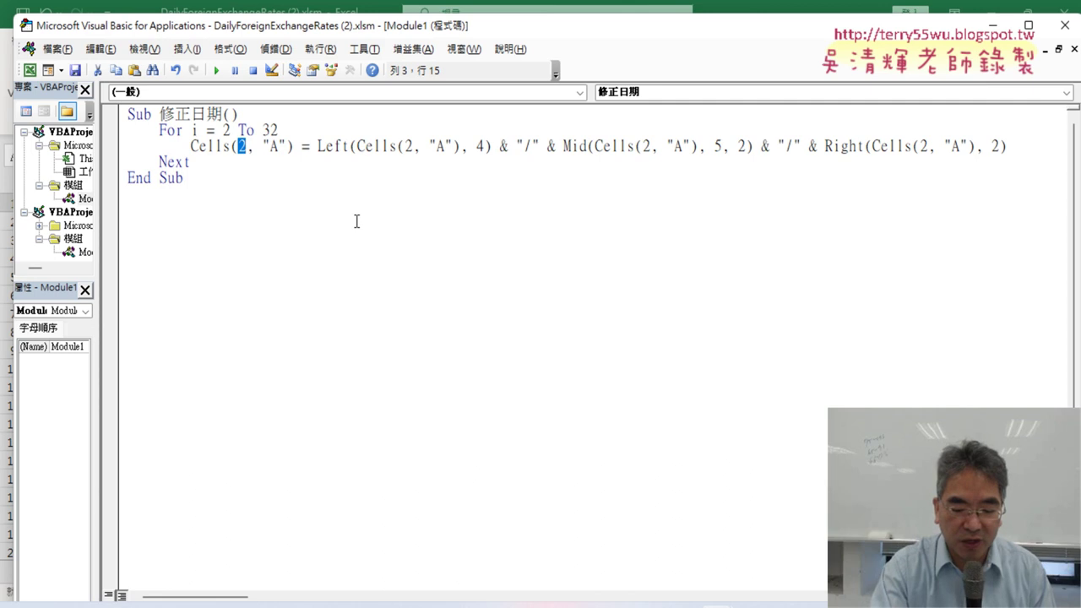
# - Replace row 2 with i in the target Cells and in the Left, Mid and Right references, then restore down the editor
pyautogui.write('i')
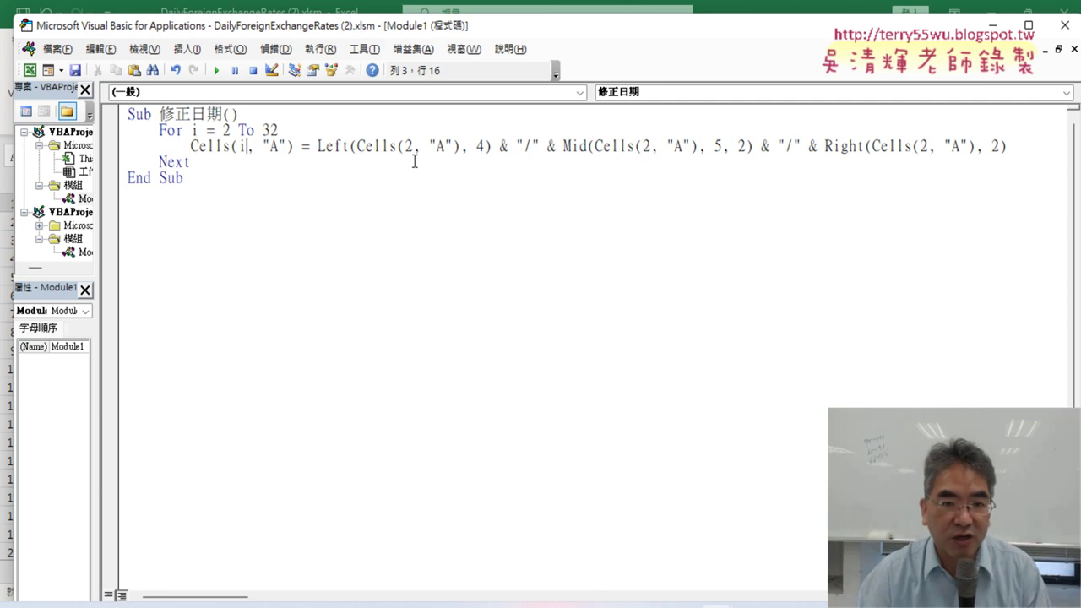
pyautogui.moveTo(416, 147); pyautogui.dragTo(406, 147)
pyautogui.write('i')
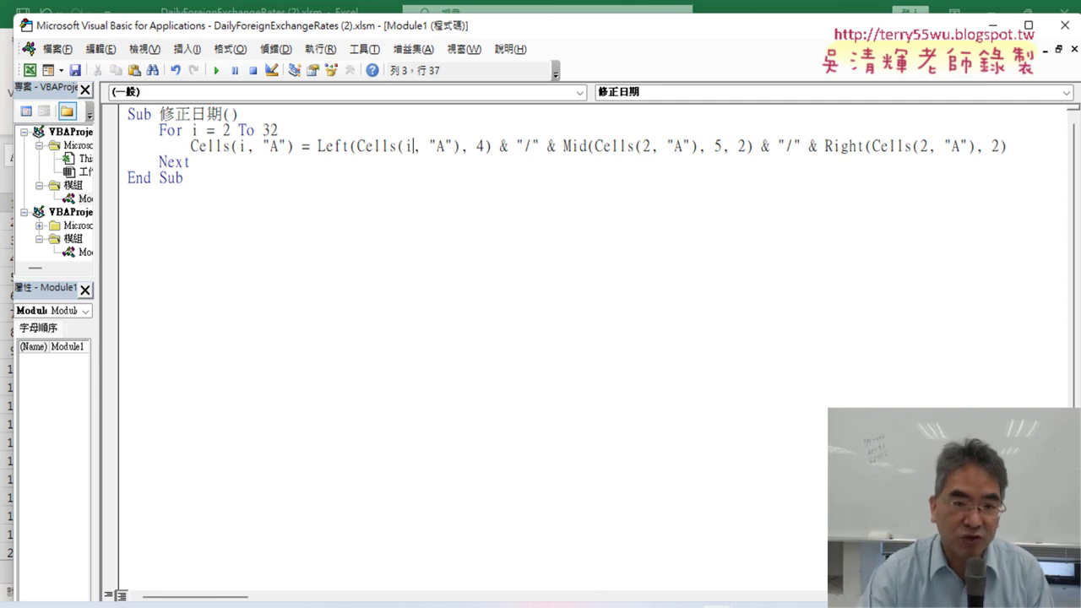
pyautogui.moveTo(655, 145); pyautogui.dragTo(645, 146)
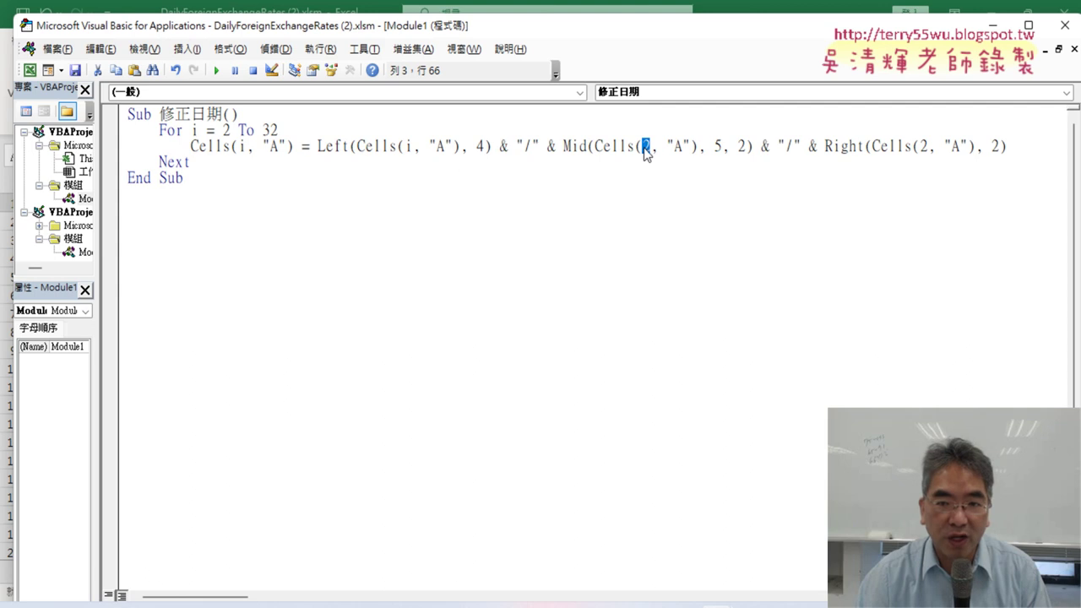
pyautogui.write('i')
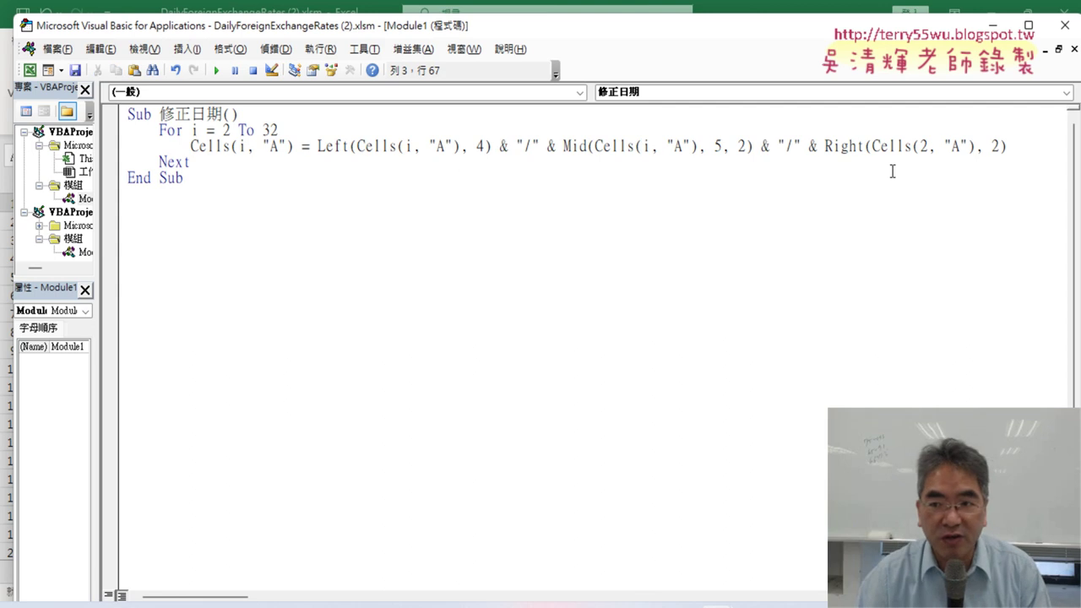
pyautogui.moveTo(932, 146); pyautogui.dragTo(921, 146)
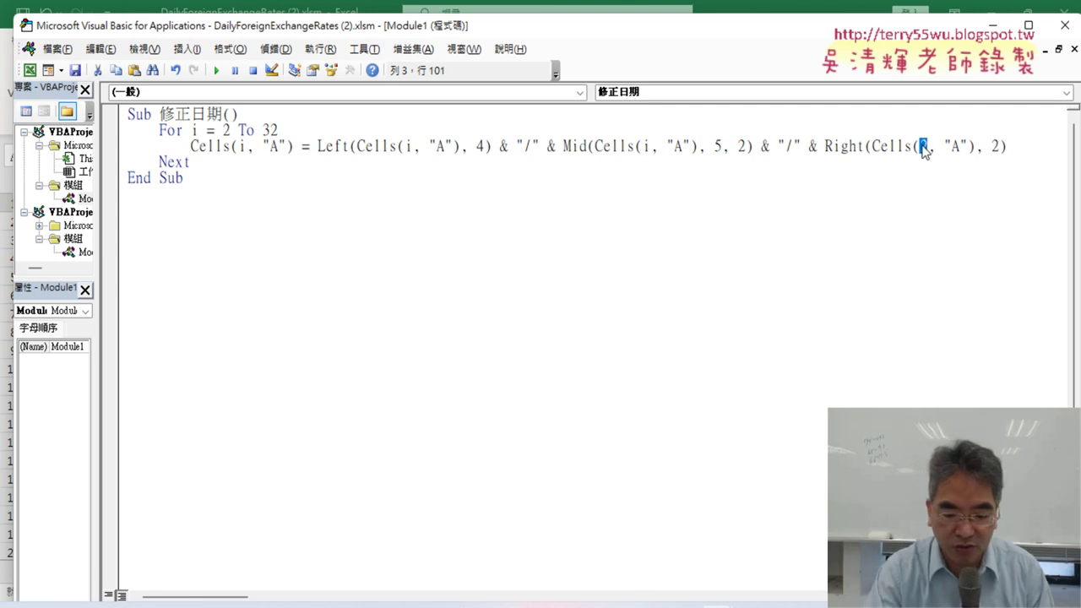
pyautogui.write('i')
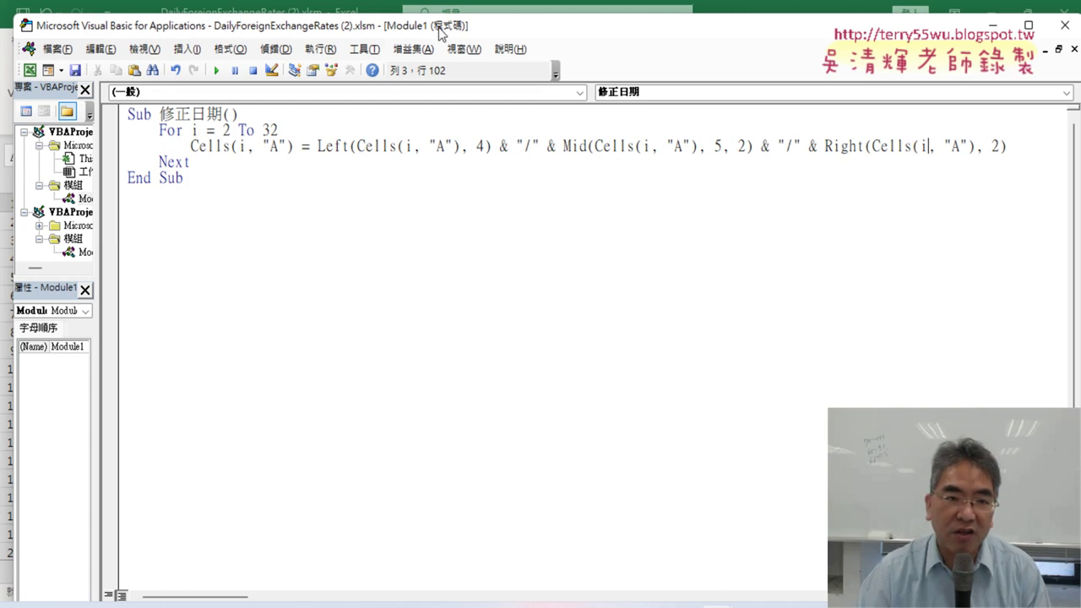
pyautogui.moveTo(475, 17); pyautogui.dragTo(628, 40)
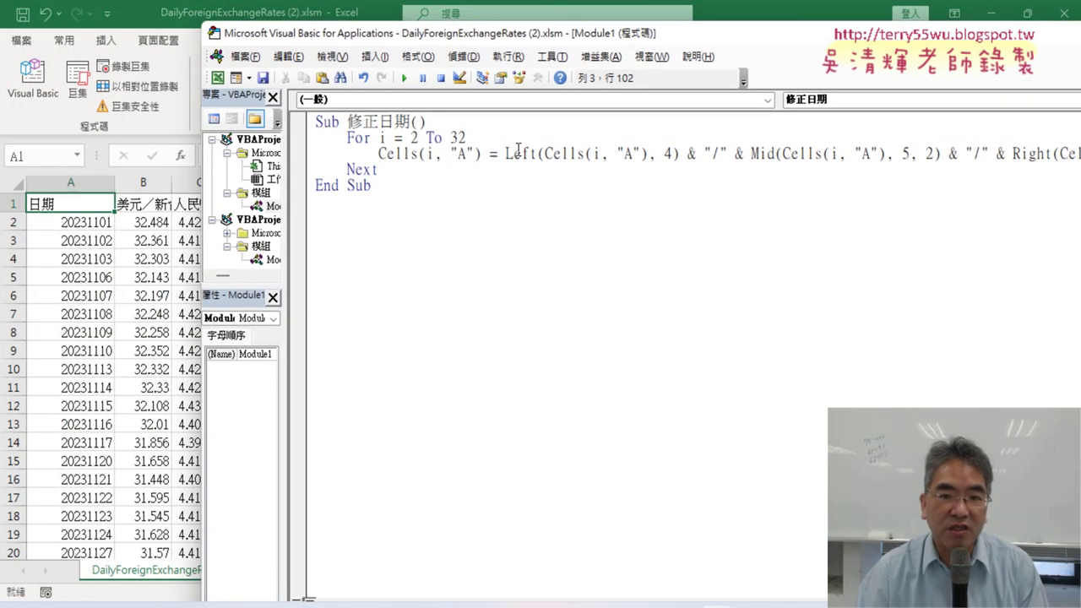
# - Step through 修正日期 with F8 for the first rows, then run it fully so dates read 2023/11/1 onward
pyautogui.click(515, 153)
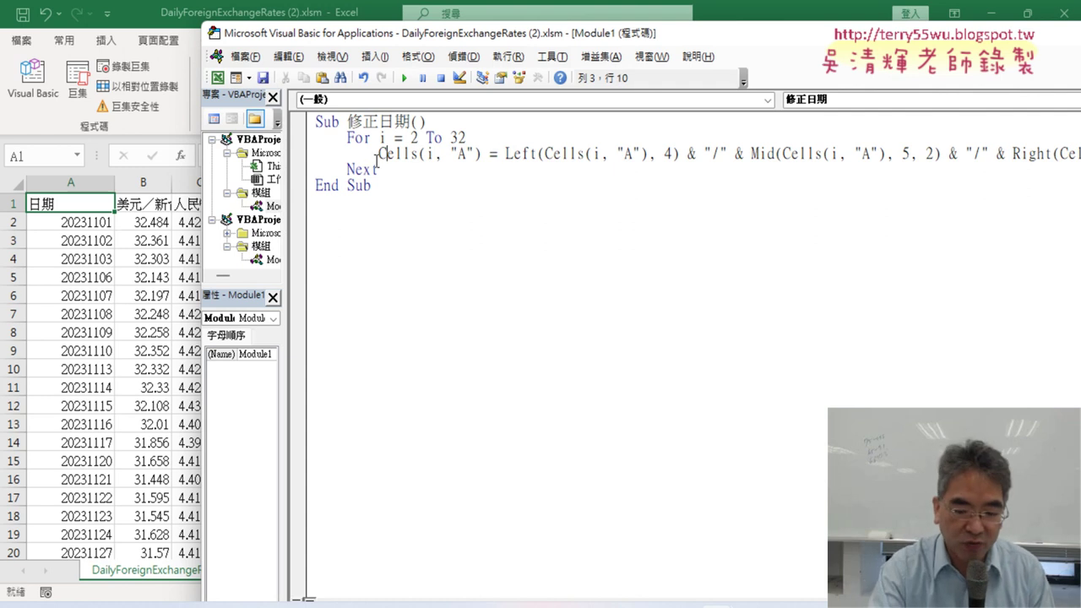
pyautogui.press('F8')
pyautogui.press('F8')
pyautogui.press('F8')
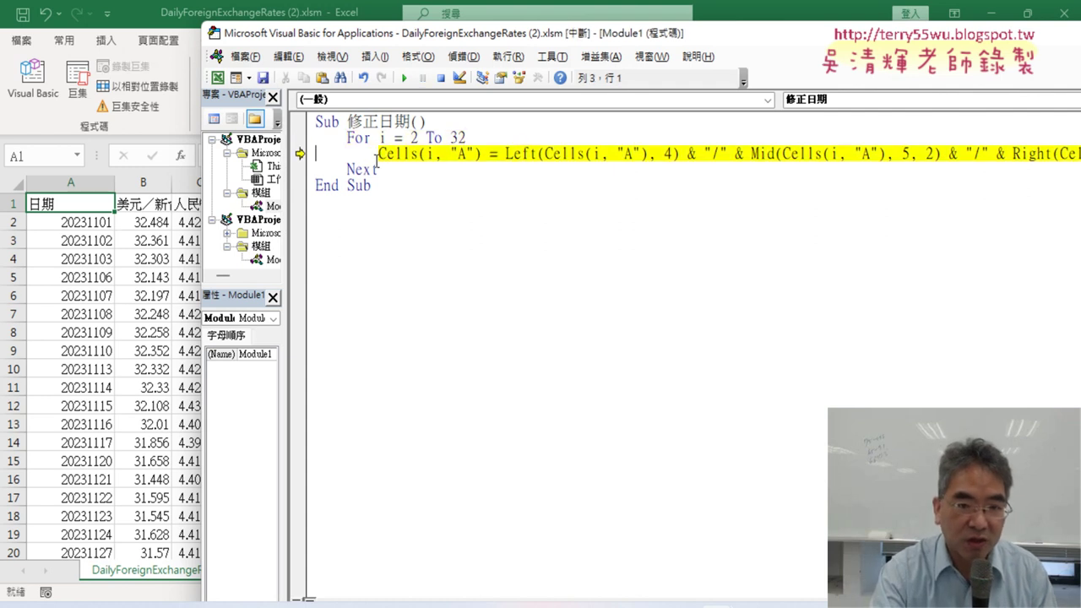
pyautogui.press('F8')
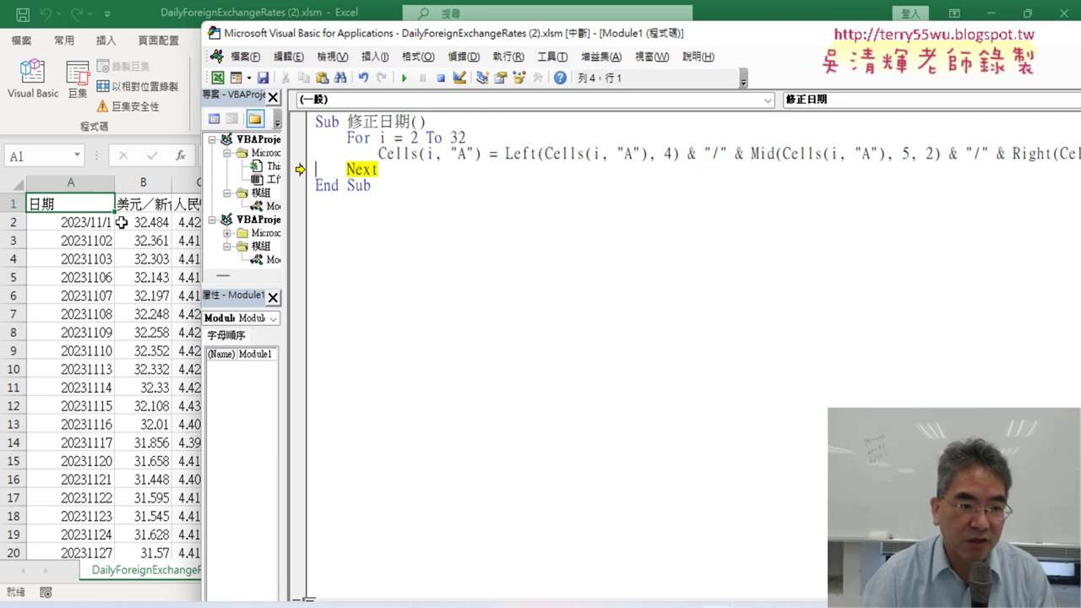
pyautogui.press('F8')
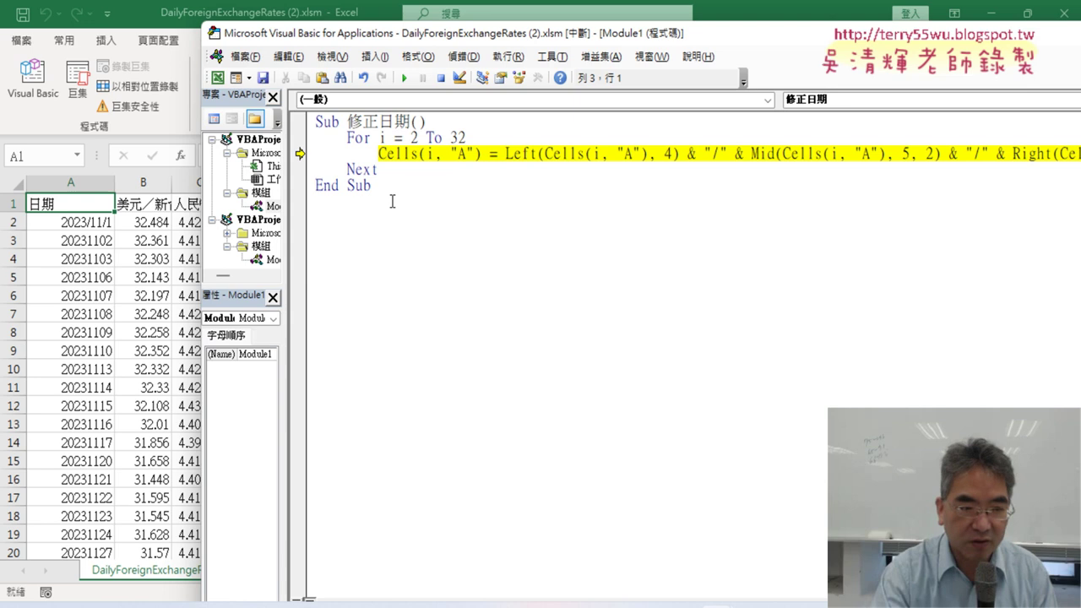
pyautogui.press('F8')
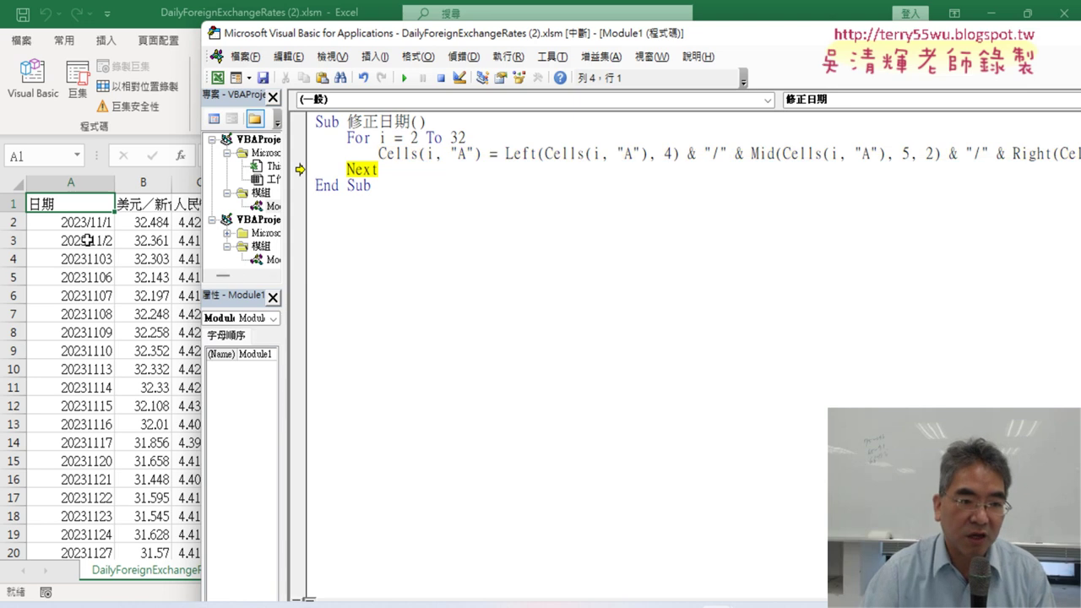
pyautogui.click(404, 77)
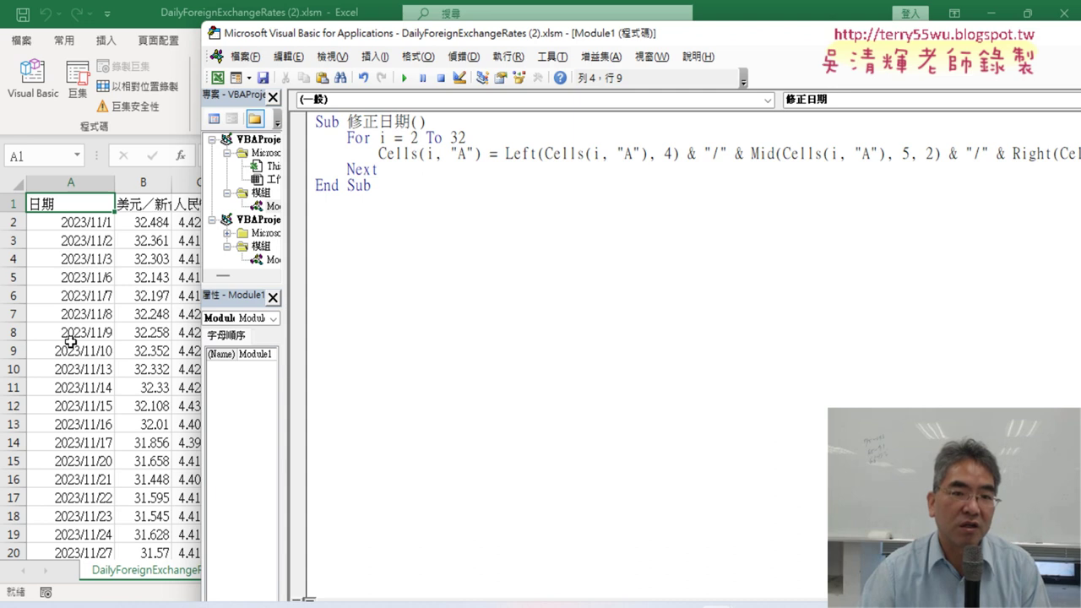
pyautogui.moveTo(391, 190); pyautogui.dragTo(319, 127)
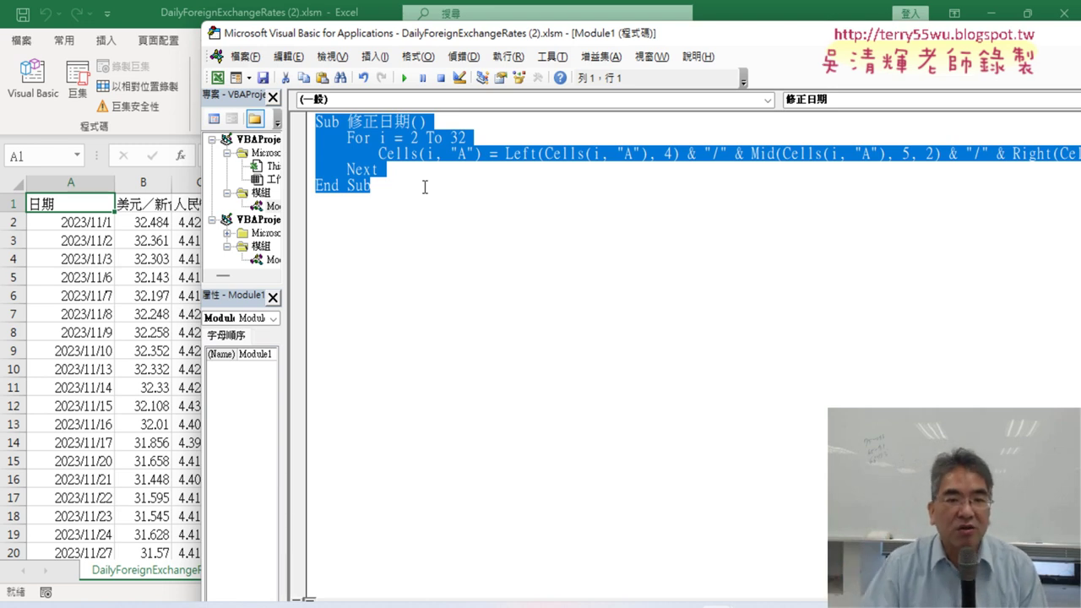
pyautogui.moveTo(500, 36)
pyautogui.mouseDown()
pyautogui.moveTo(325, 31)
pyautogui.moveTo(371, 31)
pyautogui.mouseUp()
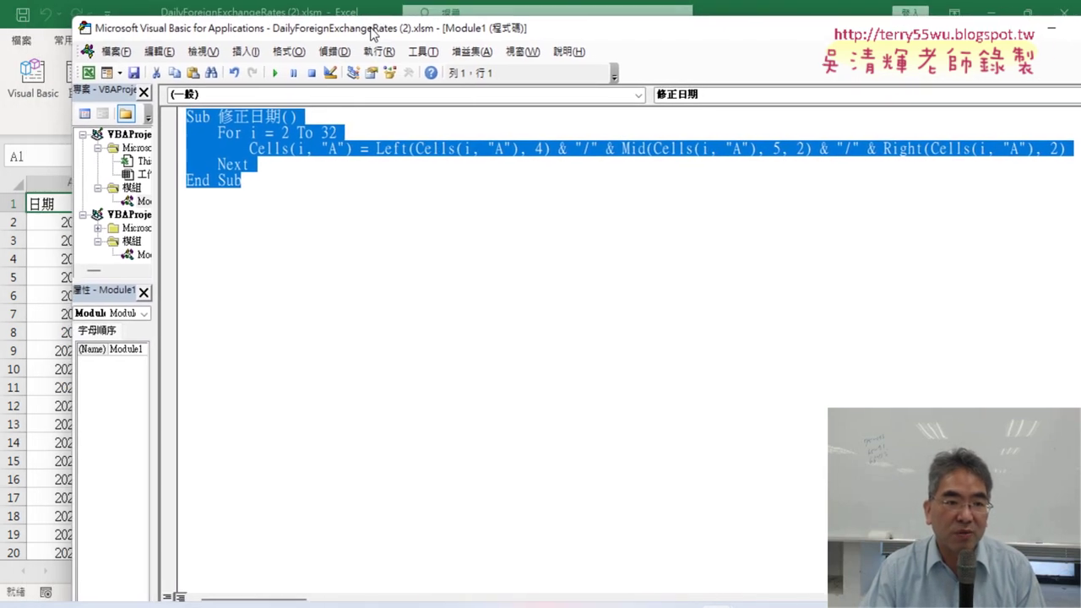
pyautogui.click(437, 219)
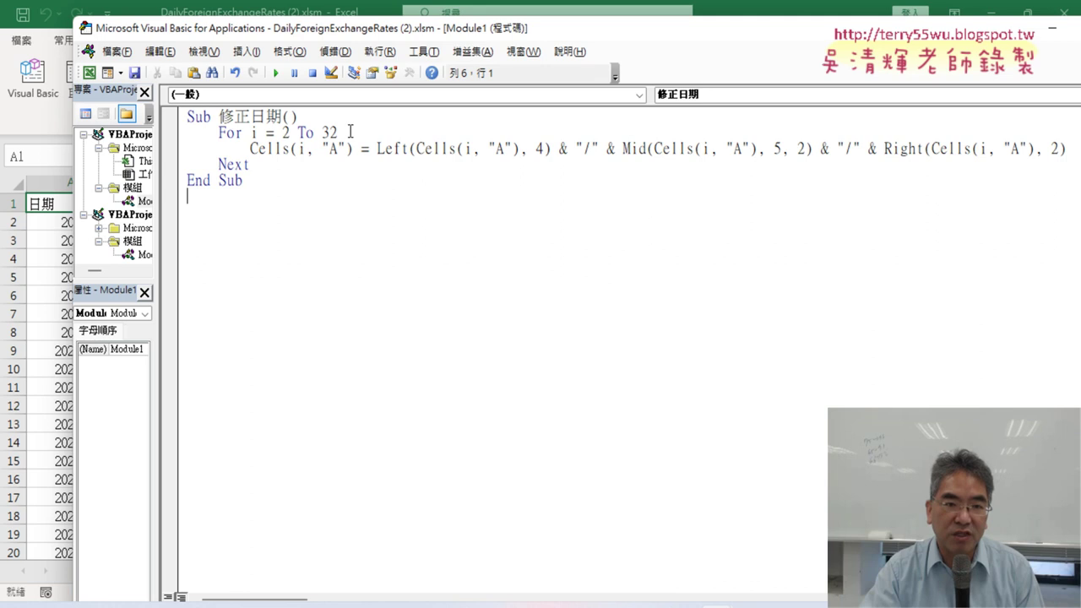
# - Verify the dates end at row 32 (2023/12/13) with rows 33–34 empty, and reopen the code beside the sheet
pyautogui.moveTo(350, 132); pyautogui.dragTo(333, 134)
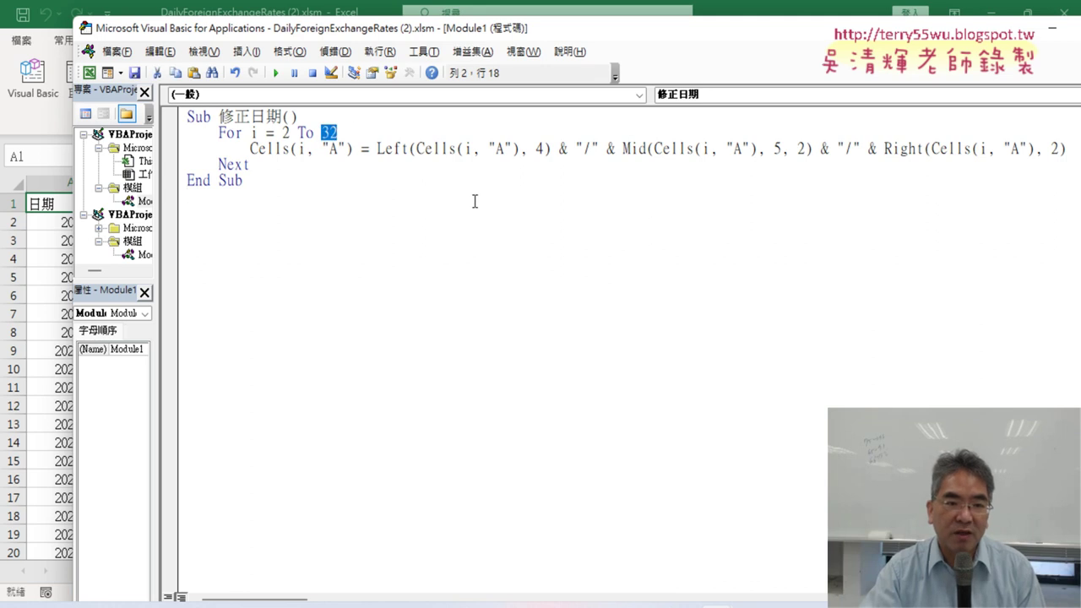
pyautogui.click(49, 203)
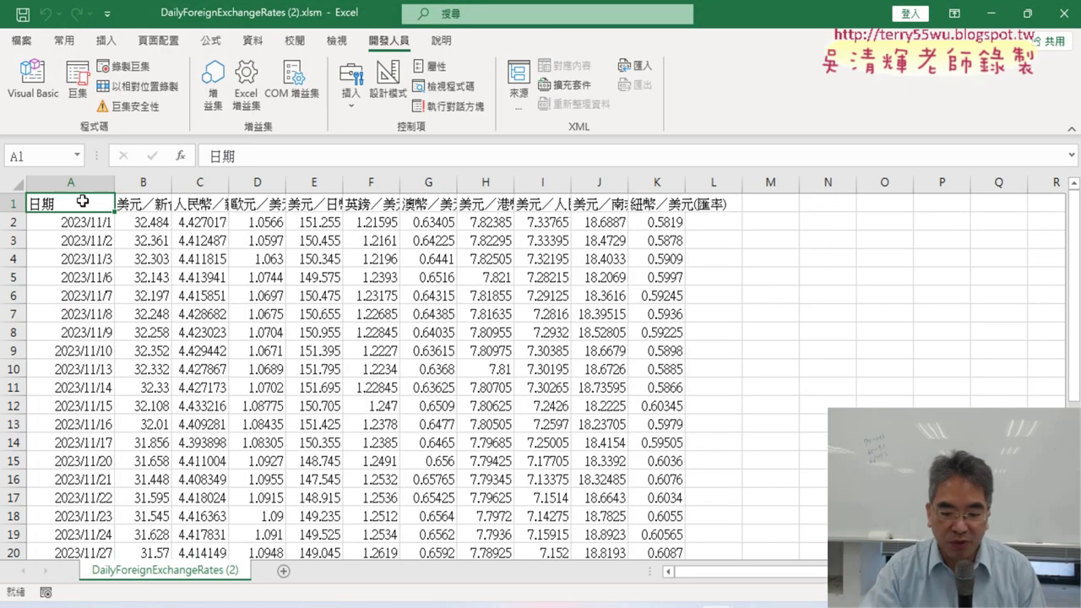
pyautogui.hotkey('ctrl', 'Down')
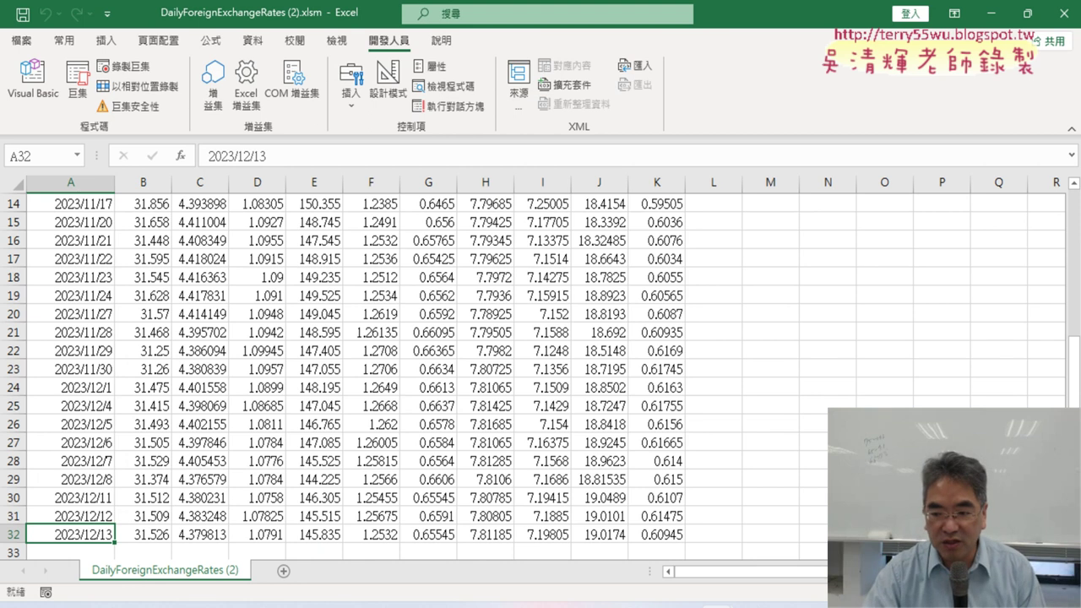
pyautogui.click(14, 538)
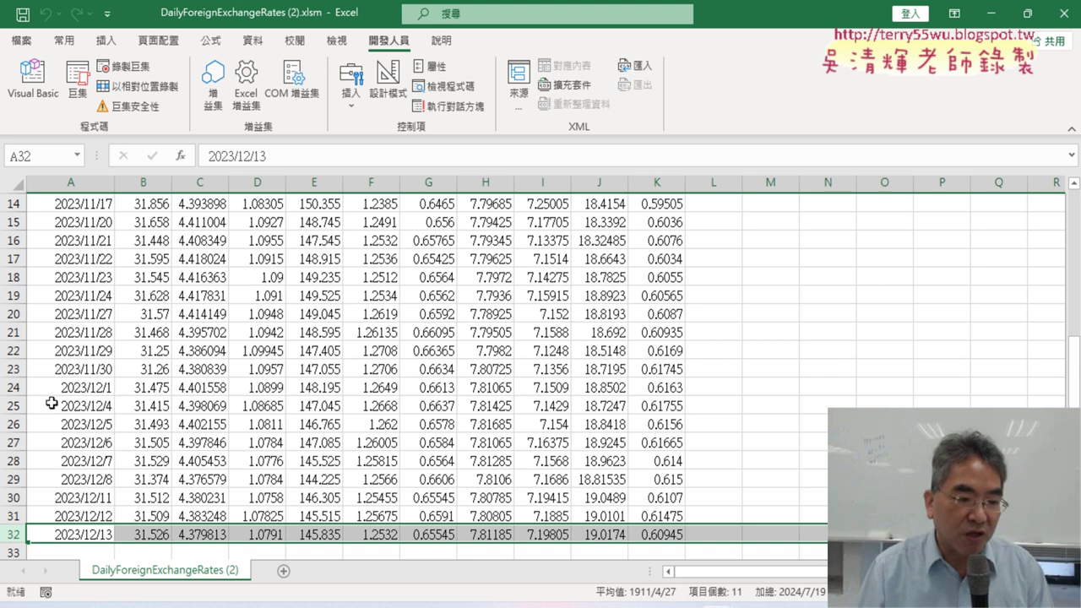
pyautogui.scroll(-2, 59, 414)
pyautogui.click(15, 441)
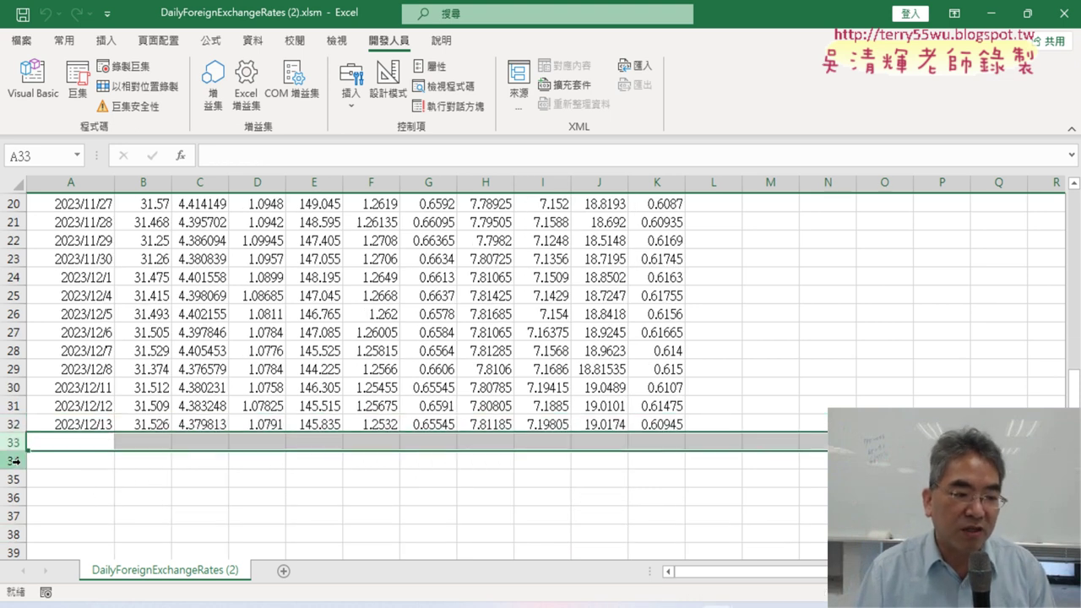
pyautogui.click(15, 461)
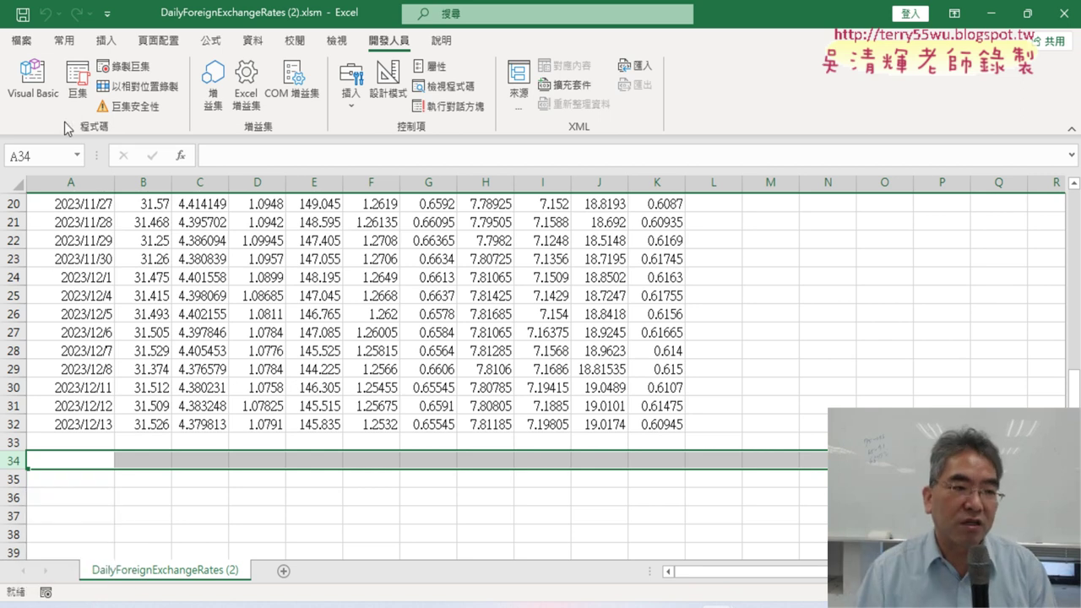
pyautogui.click(34, 77)
pyautogui.moveTo(464, 38); pyautogui.dragTo(592, 51)
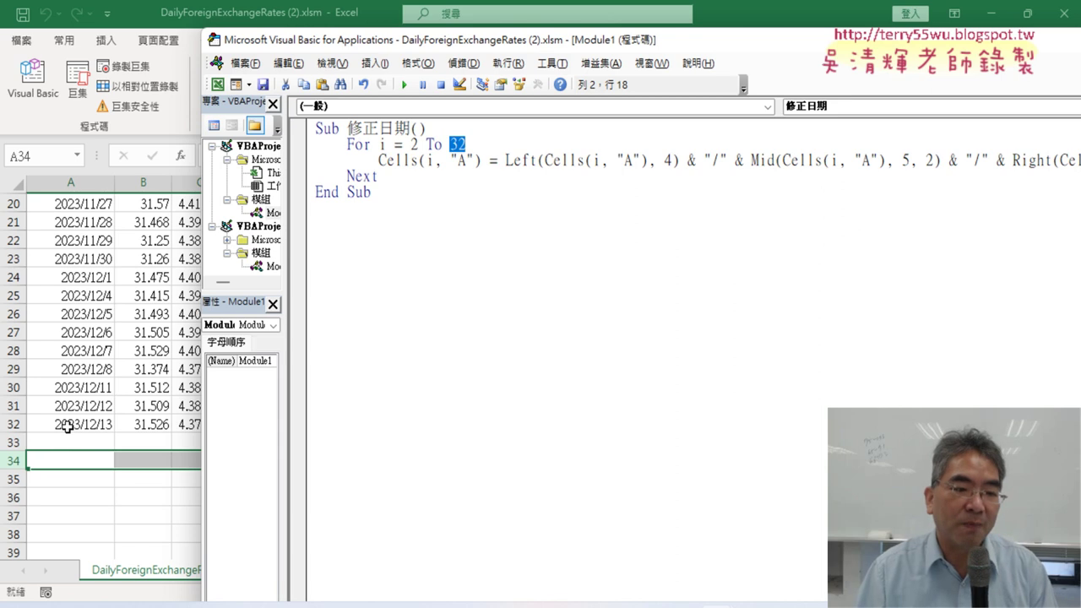
# - Change the For loop's end value from 32 to 34
pyautogui.write('32')
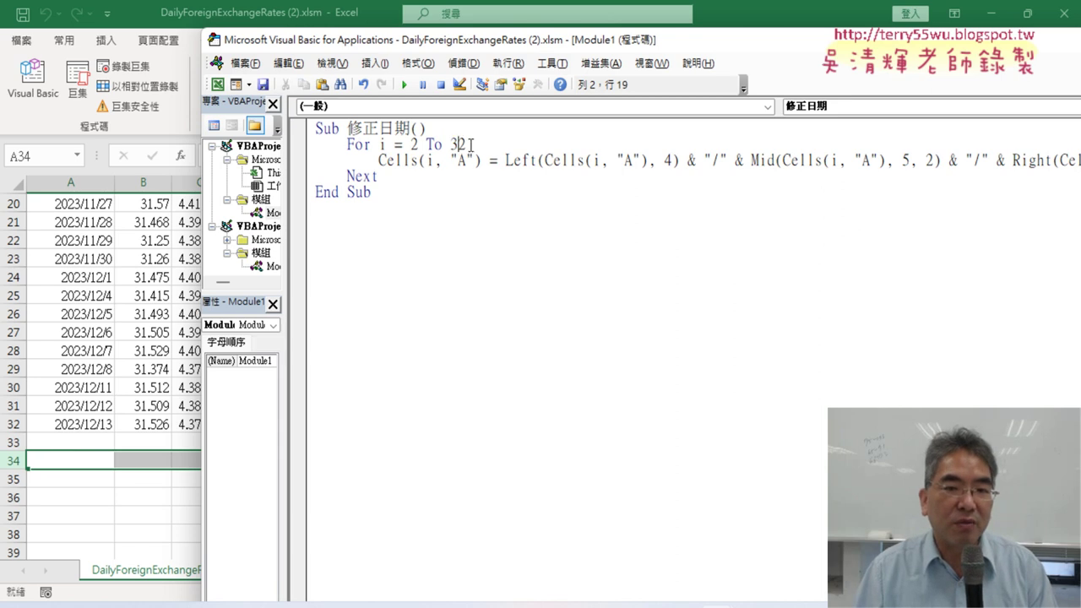
pyautogui.hotkey('shift', 'Right')
pyautogui.write('3')
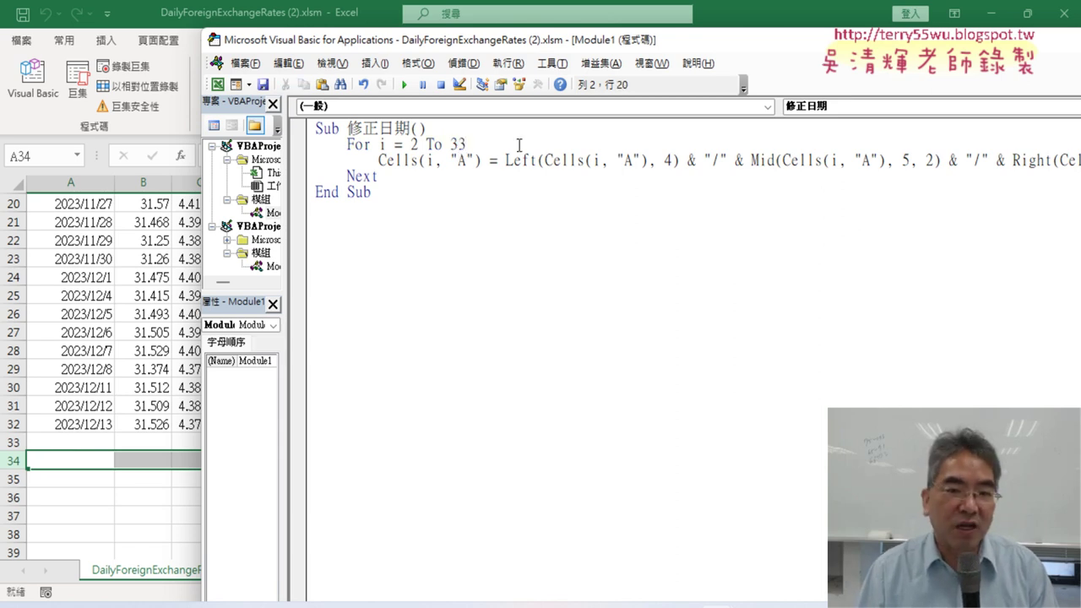
pyautogui.hotkey('shift', 'Left')
pyautogui.write('4')
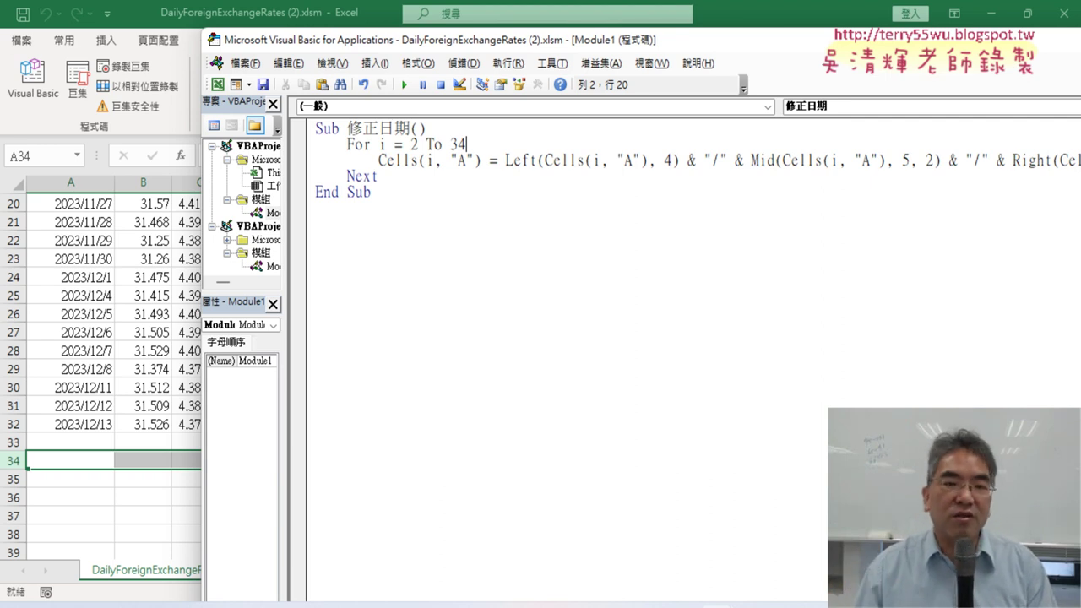
# - Jump from A1 to the last date to confirm the data still ends at row 32
pyautogui.click(75, 326)
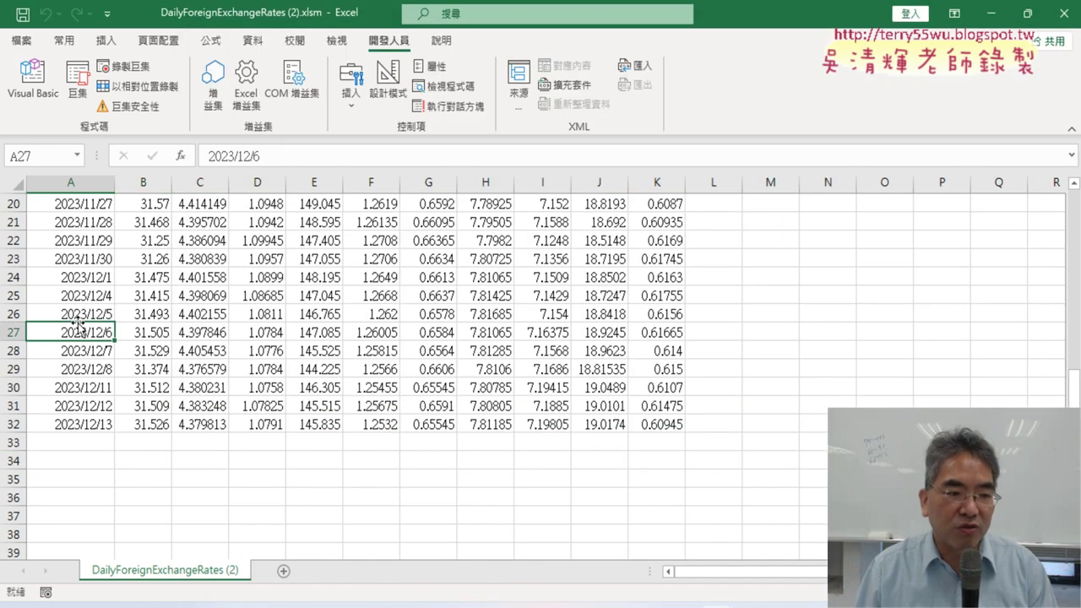
pyautogui.scroll(6, 79, 321)
pyautogui.click(68, 204)
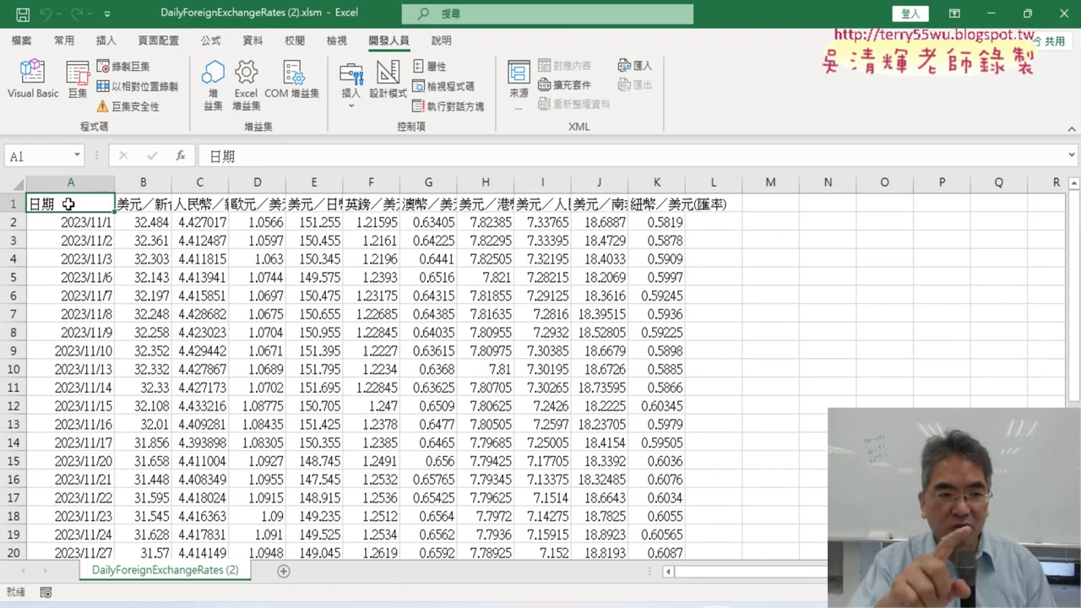
pyautogui.hotkey('ctrl', 'Down')
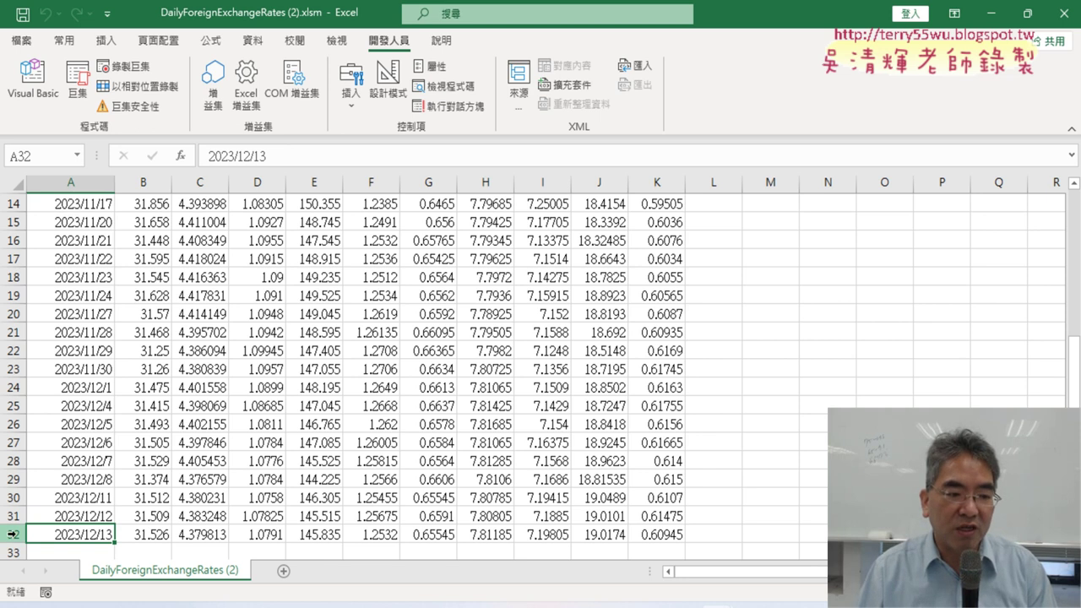
# - Replace the fixed end row 34 with Range("A1").End(xlDown)
pyautogui.click(32, 80)
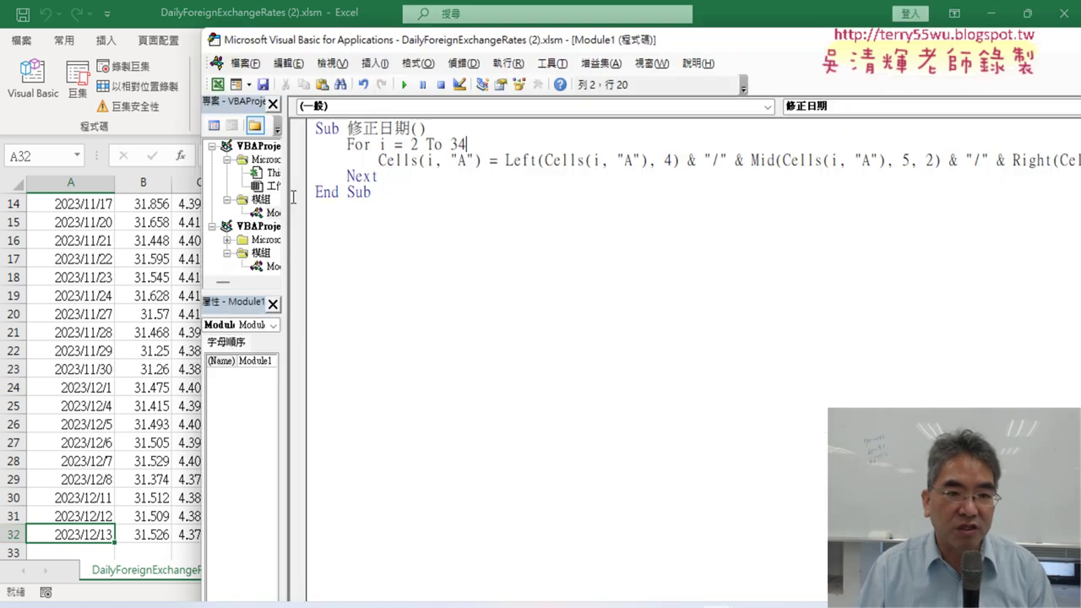
pyautogui.moveTo(469, 145); pyautogui.dragTo(459, 145)
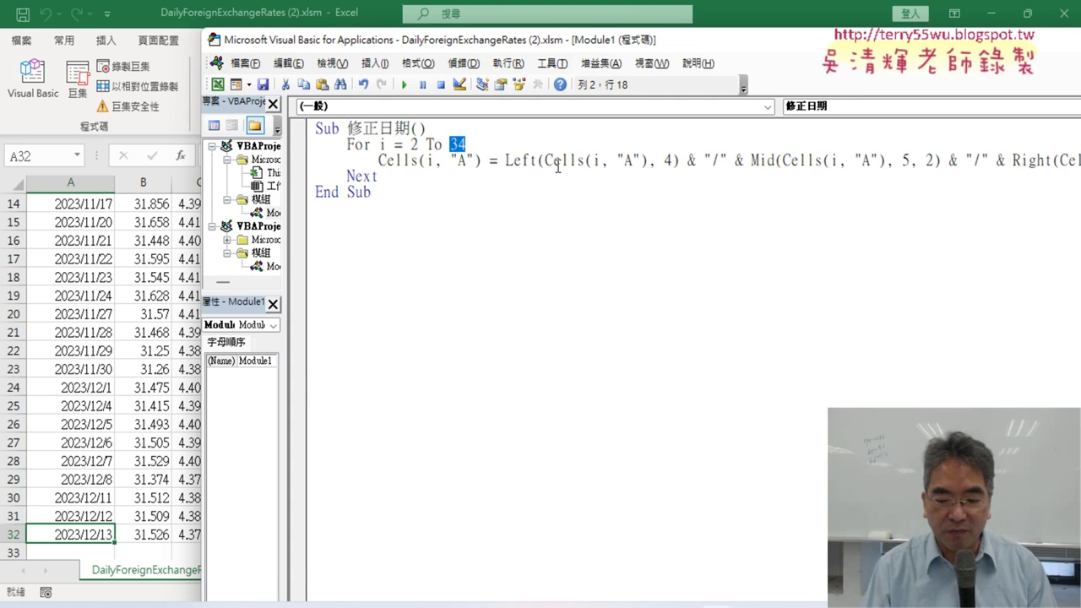
pyautogui.press('Delete')
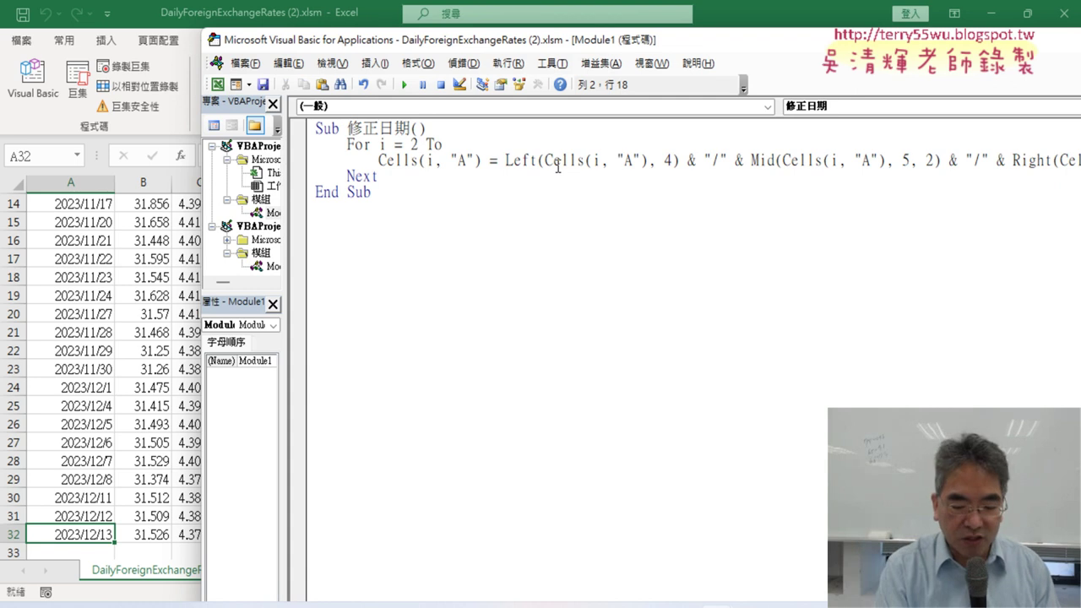
pyautogui.write('ra')
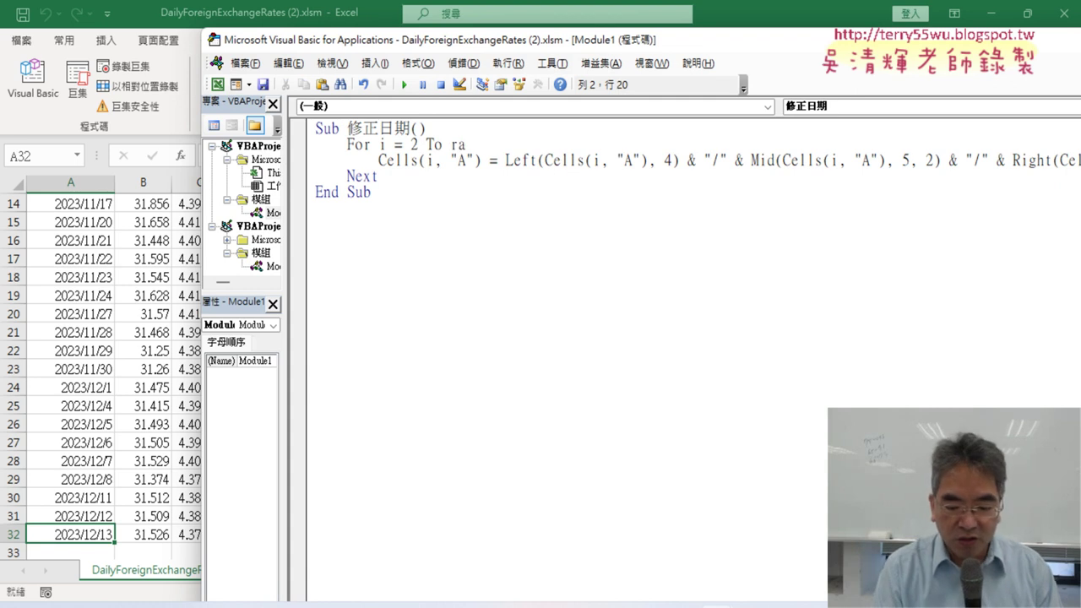
pyautogui.write('nge')
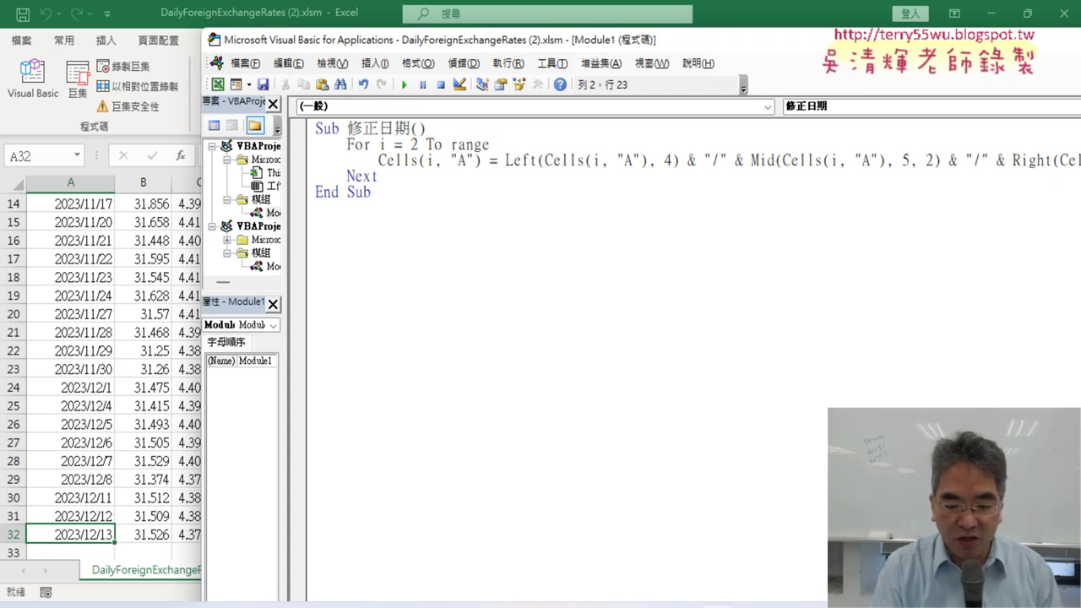
pyautogui.write('("')
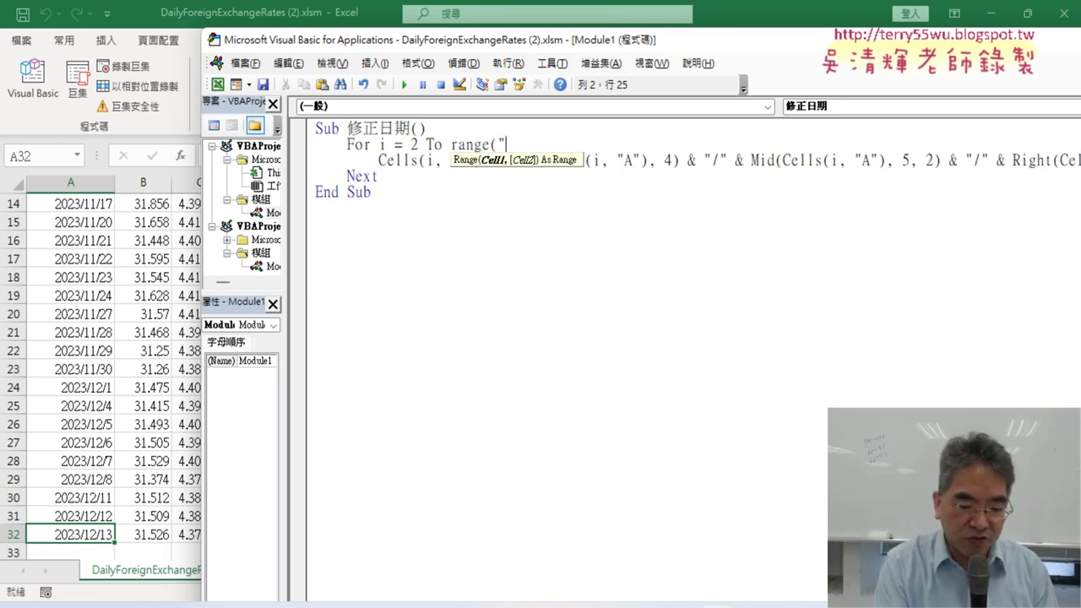
pyautogui.write('A1"')
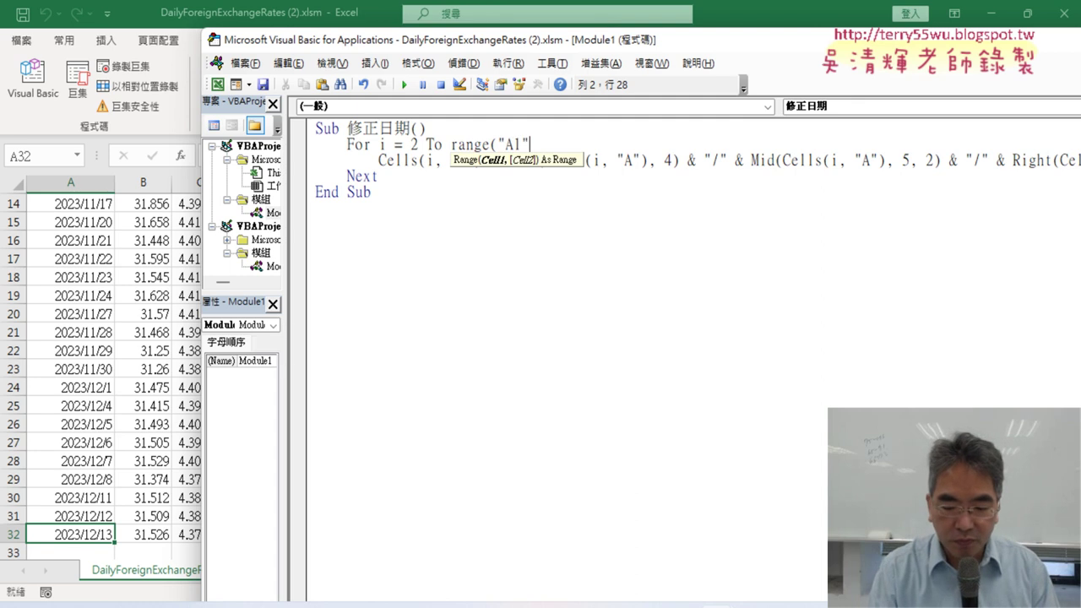
pyautogui.write(').')
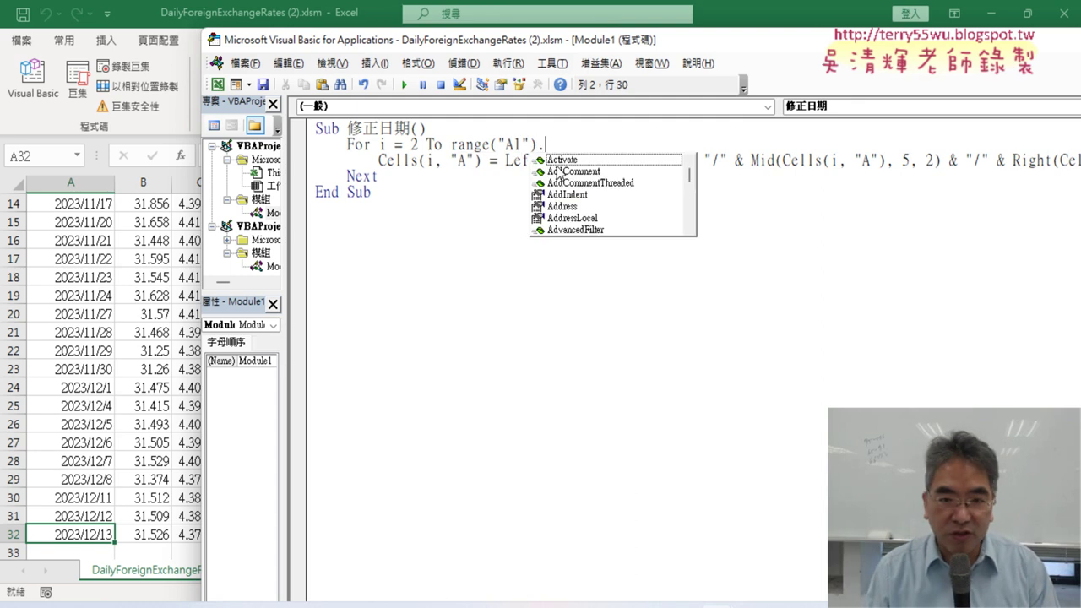
pyautogui.write('e')
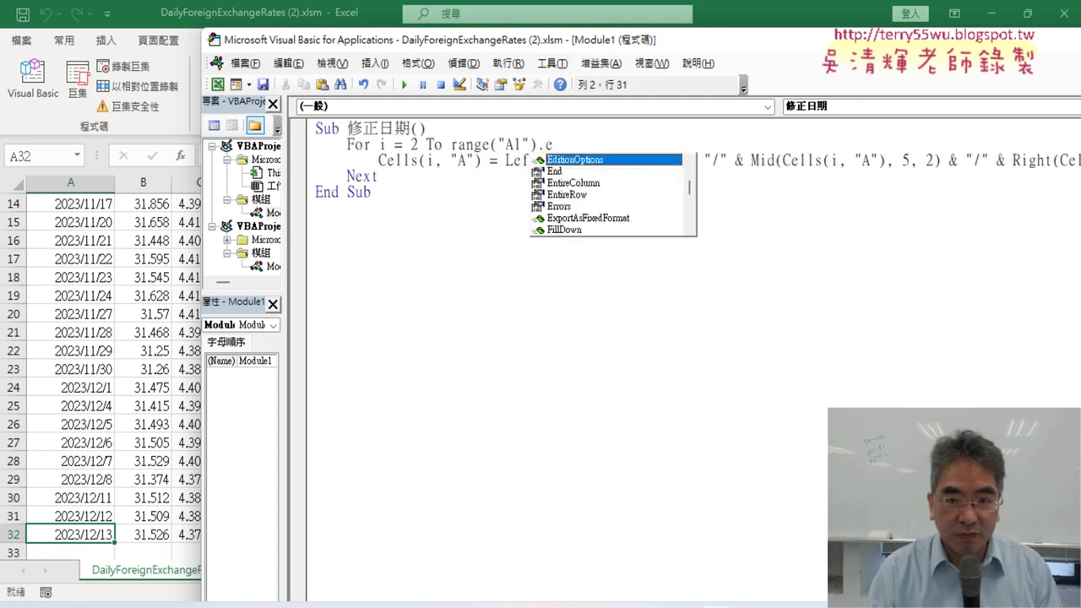
pyautogui.press('Down')
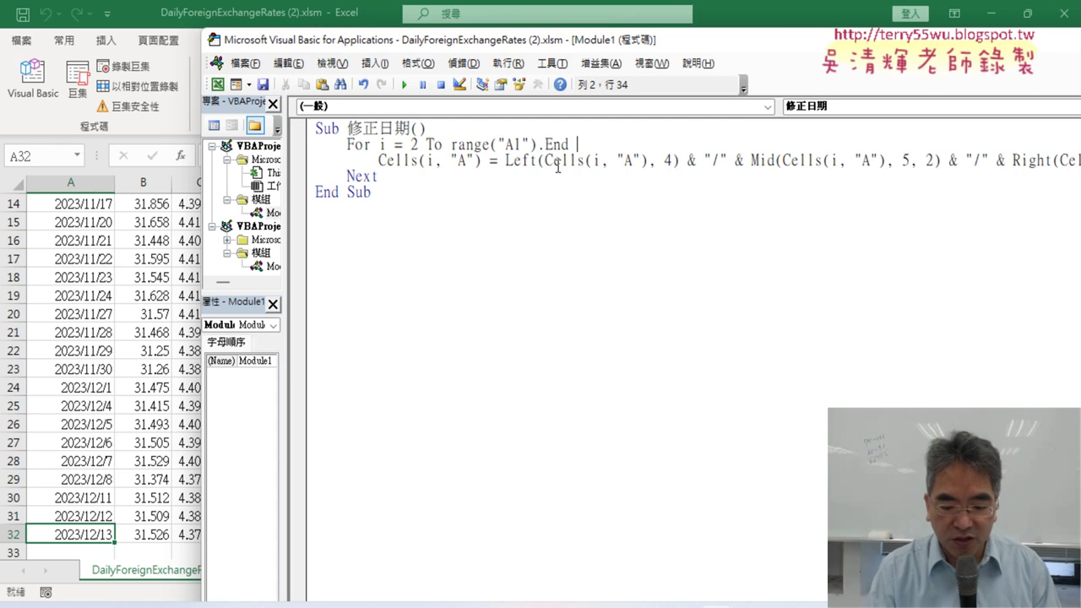
pyautogui.write('(')
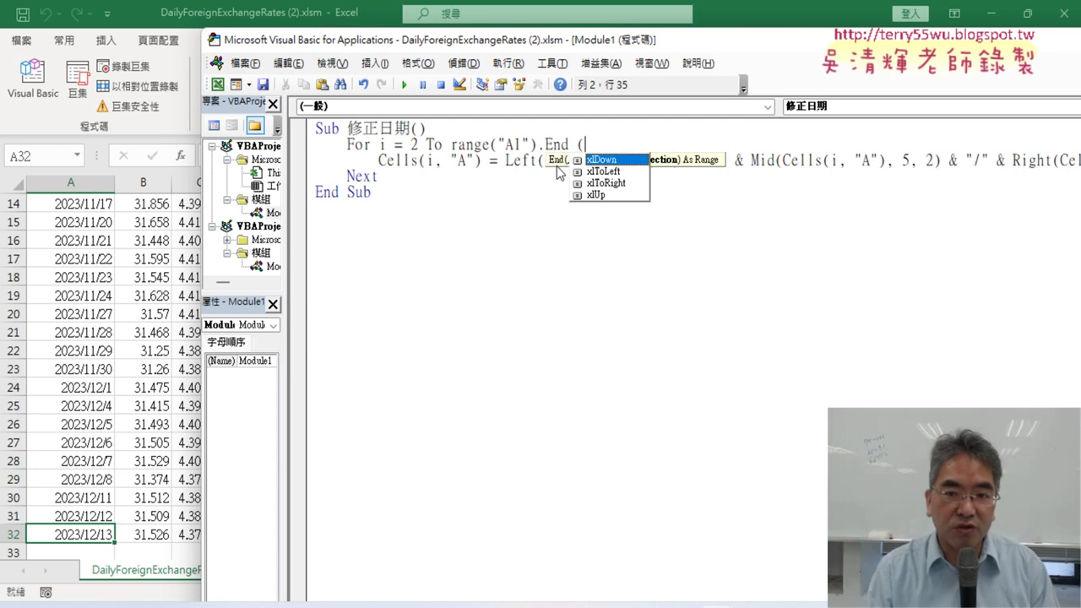
pyautogui.press('space')
pyautogui.write(')')
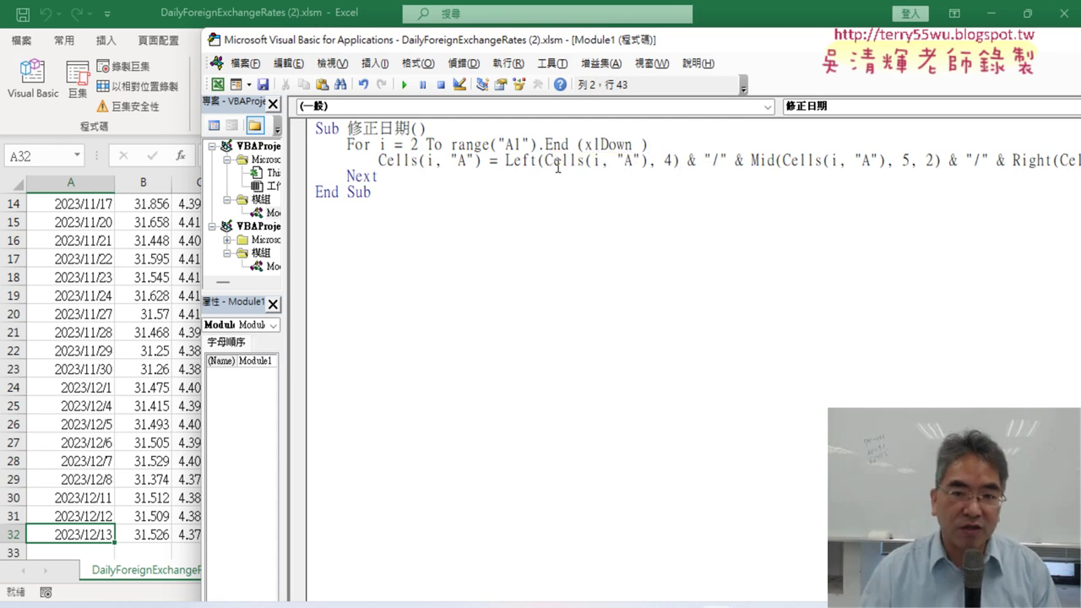
# - Append .Row to complete the loop limit and return to the worksheet
pyautogui.moveTo(545, 144); pyautogui.dragTo(648, 145)
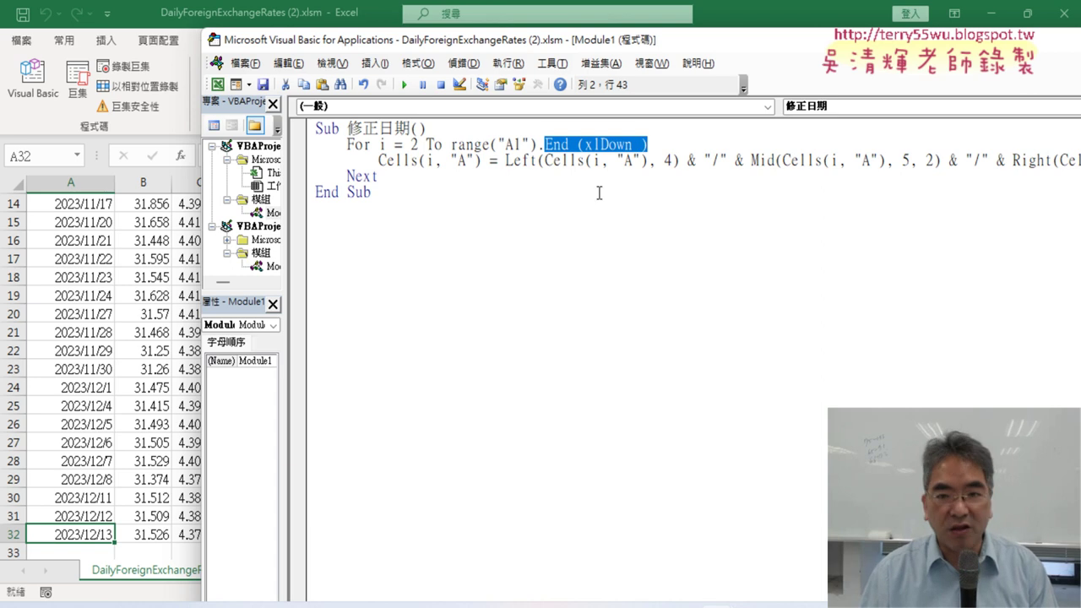
pyautogui.click(676, 144)
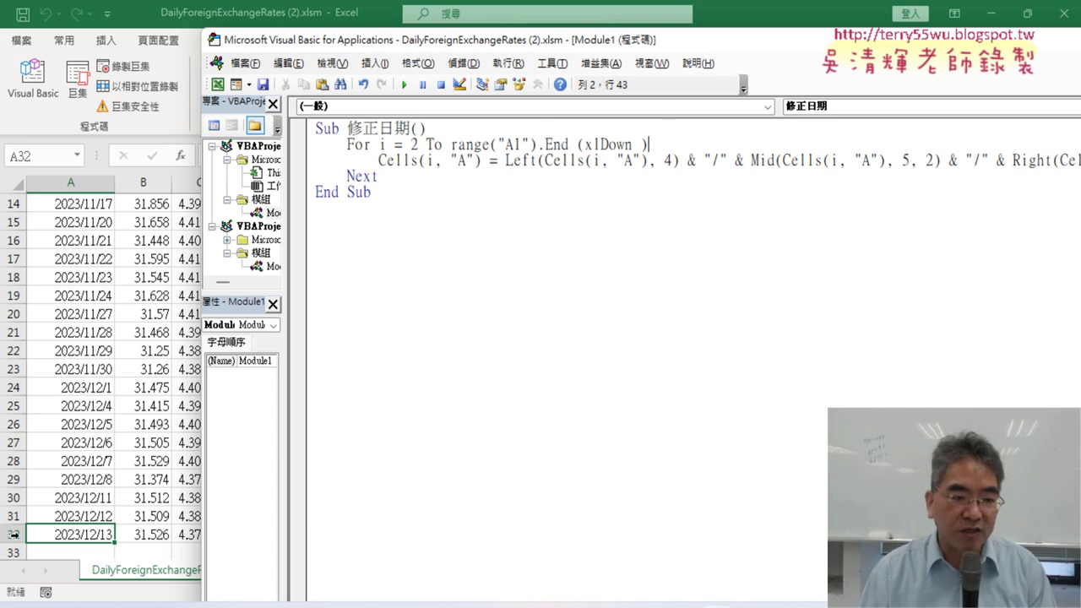
pyautogui.write('.')
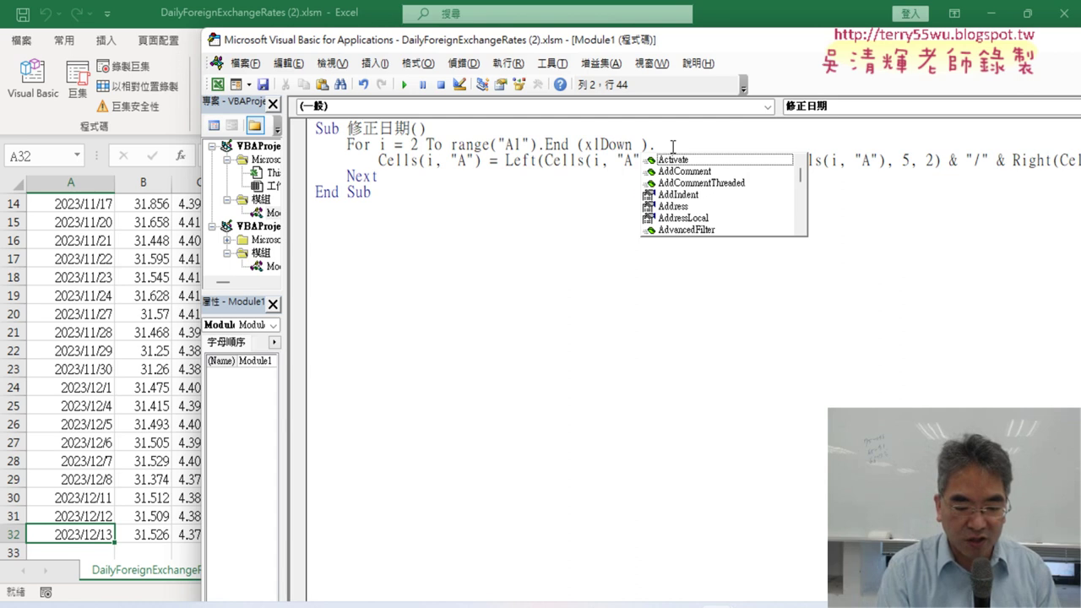
pyautogui.write('row')
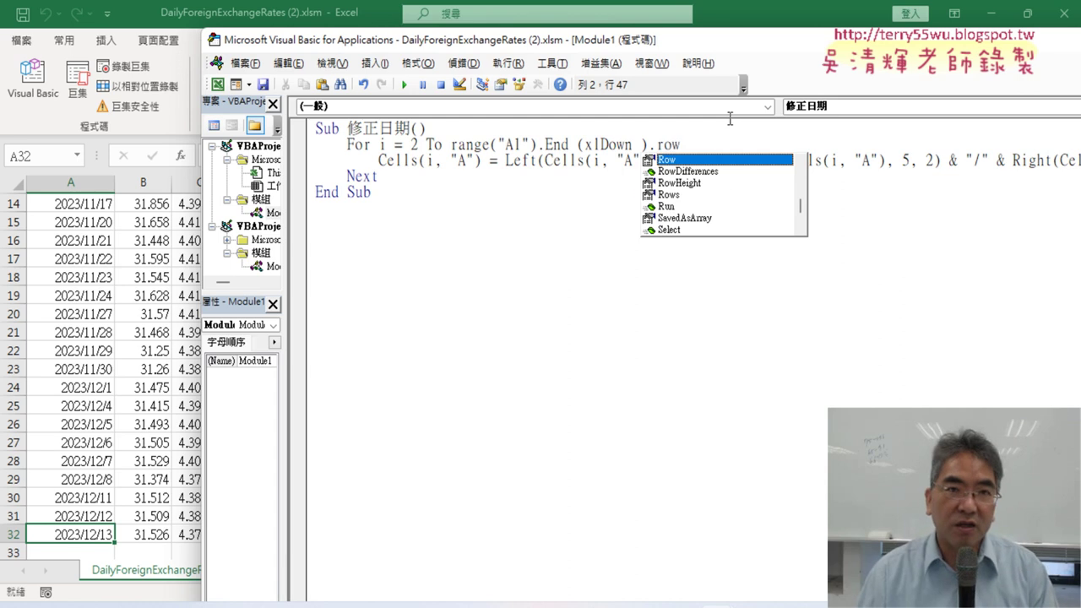
pyautogui.moveTo(688, 145); pyautogui.dragTo(648, 146)
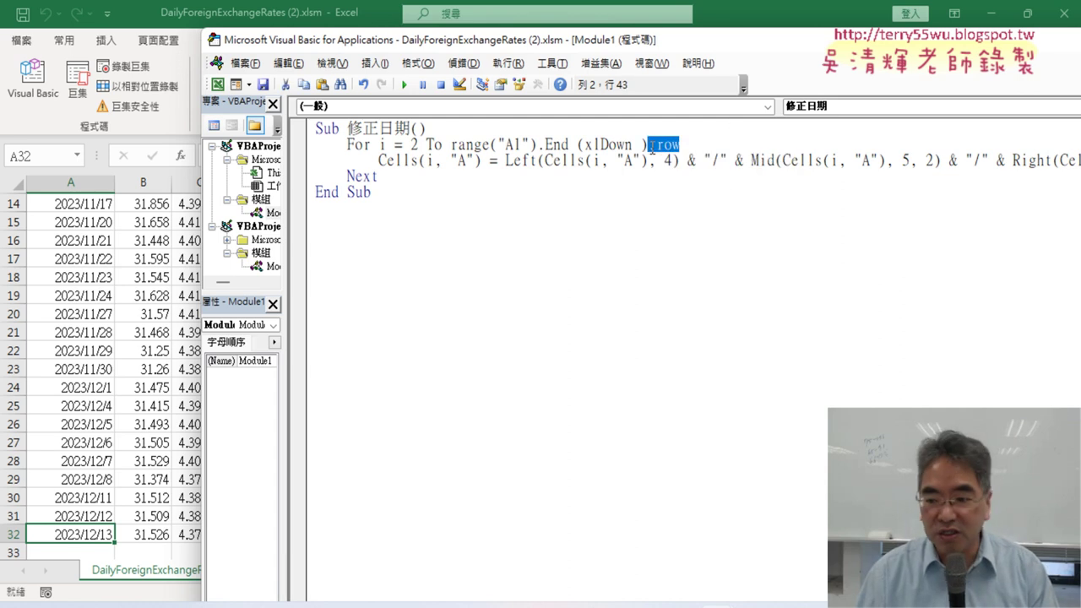
pyautogui.click(665, 278)
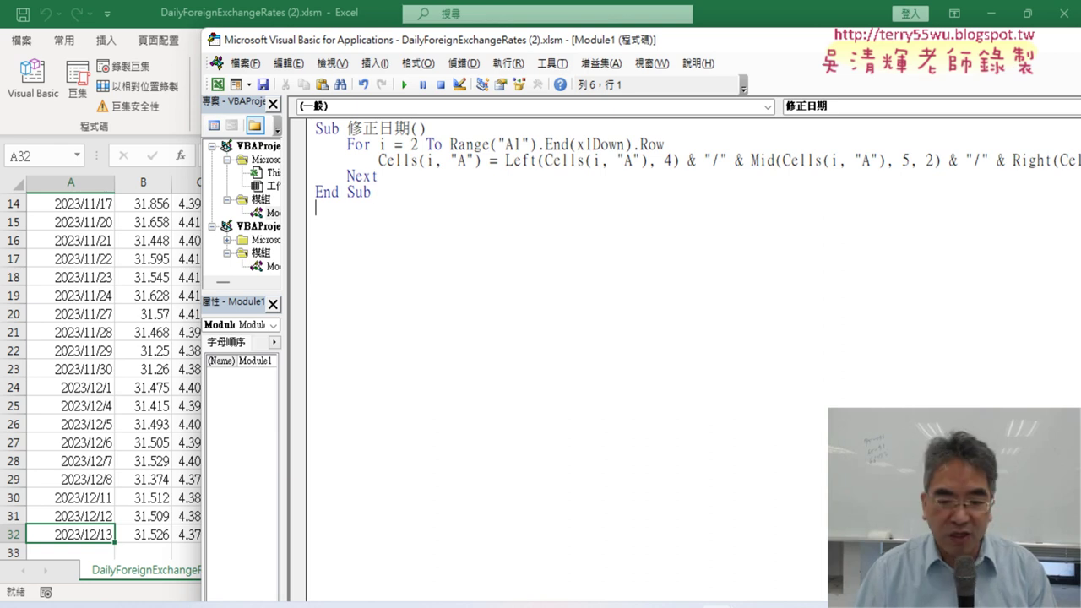
pyautogui.click(96, 461)
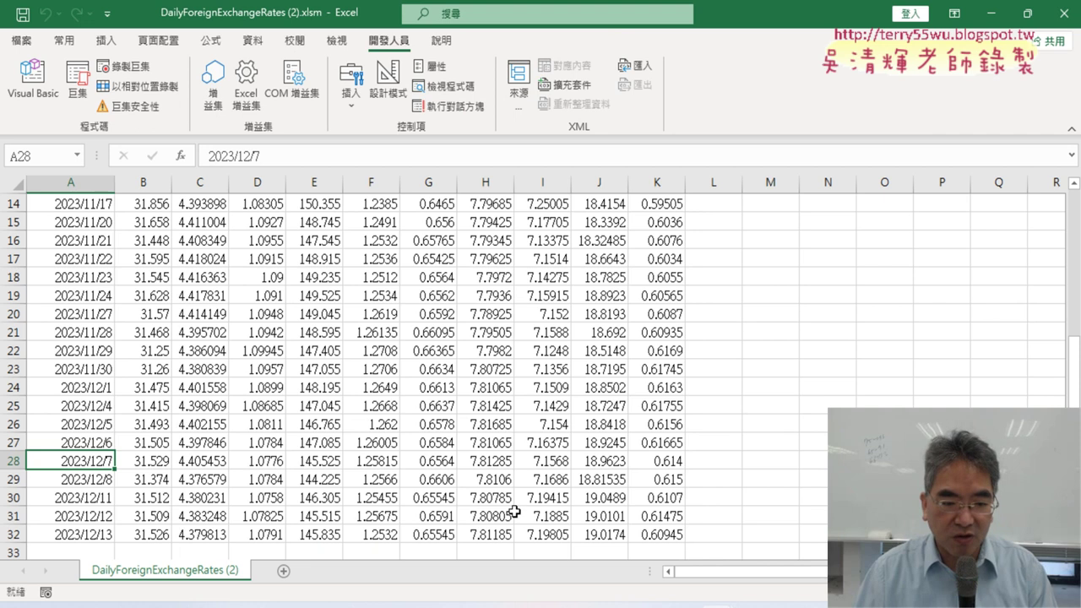
# - Copy the whole 修正日期 macro and paste it below End Sub
pyautogui.scroll(5, 98, 274)
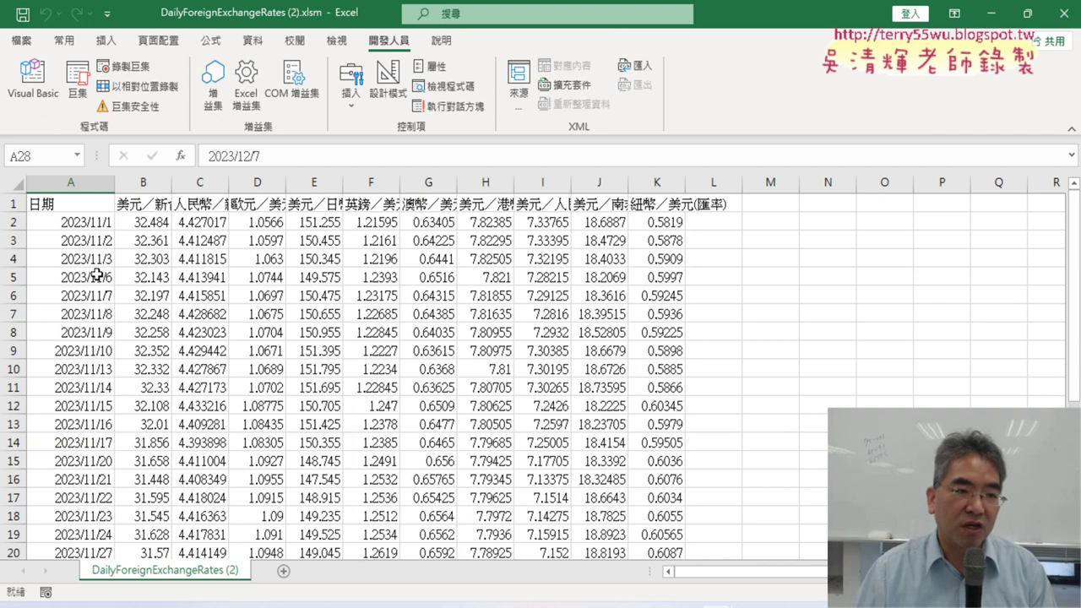
pyautogui.click(33, 80)
pyautogui.moveTo(664, 144); pyautogui.dragTo(450, 146)
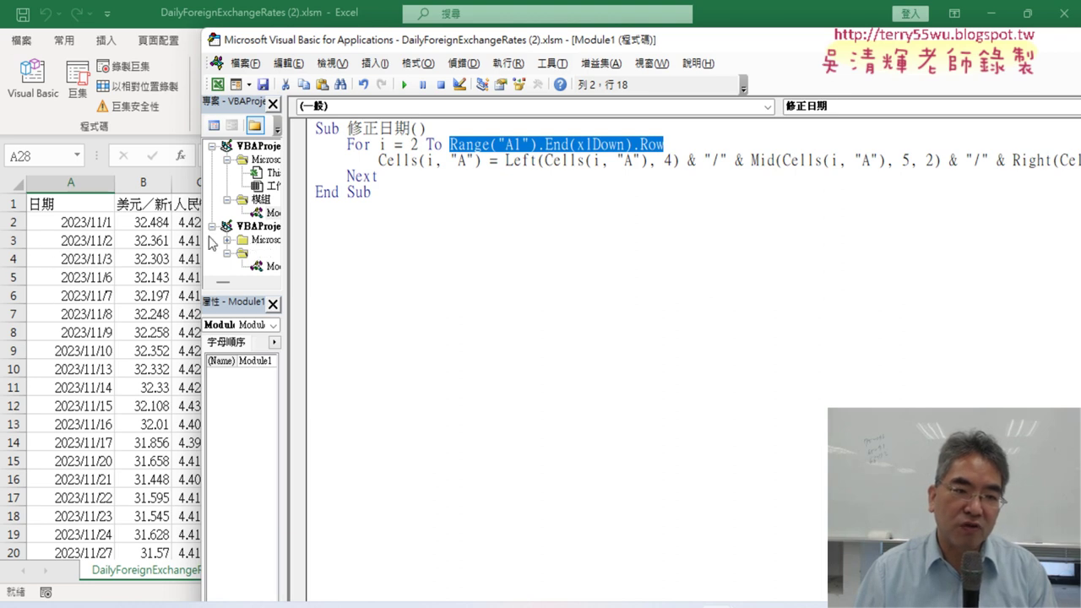
pyautogui.moveTo(371, 192); pyautogui.dragTo(314, 128)
pyautogui.hotkey('ctrl', 'c')
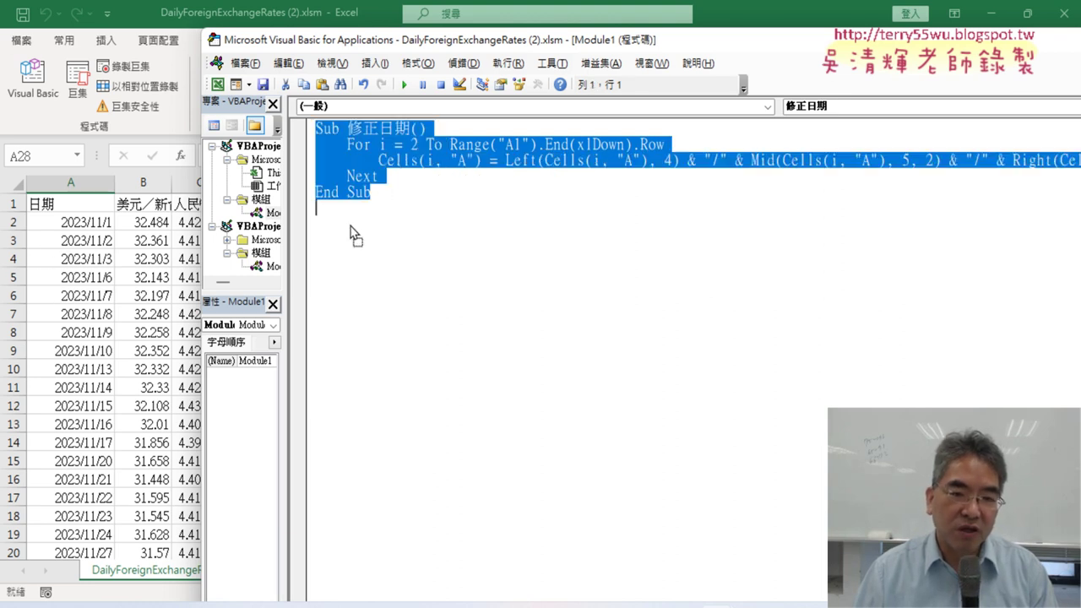
pyautogui.click(351, 226)
pyautogui.hotkey('ctrl', 'v')
# - Rename the pasted copy to 修正日期回復
pyautogui.click(429, 209)
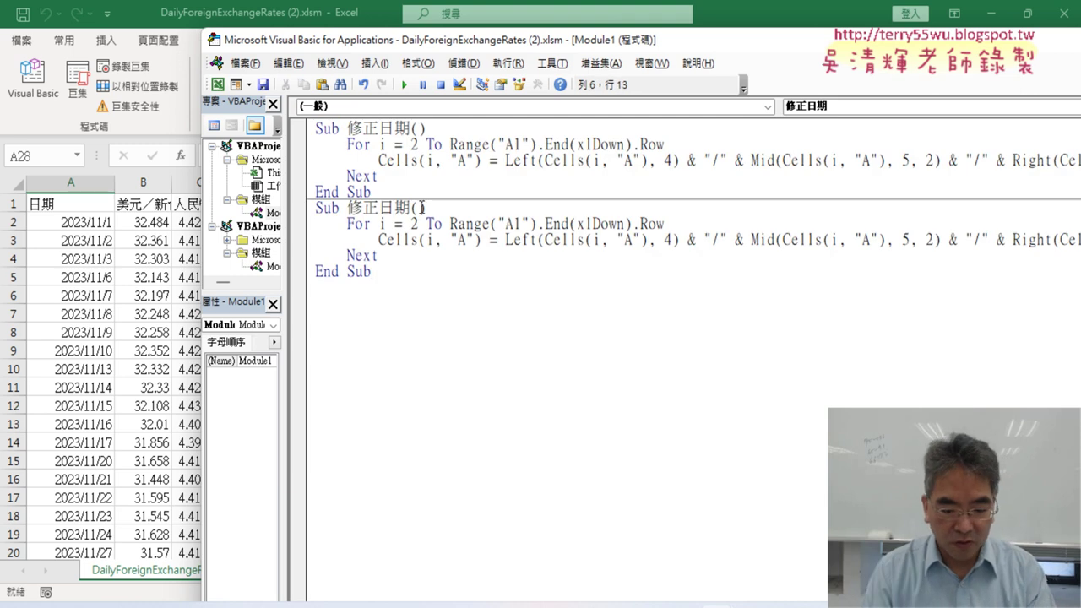
pyautogui.write('ㄏ')
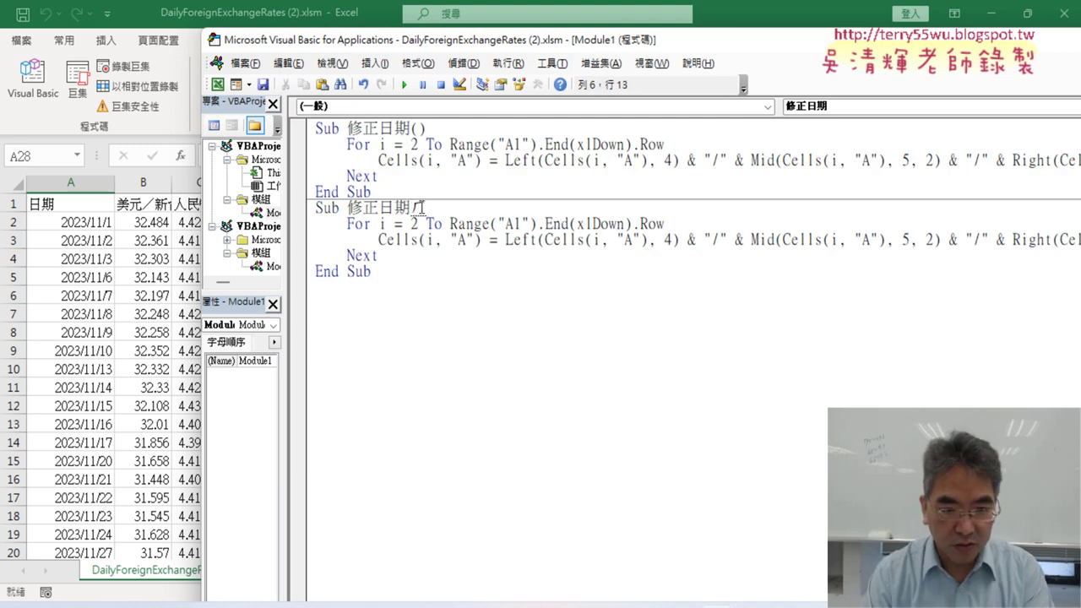
pyautogui.press('BackSpace')
pyautogui.write('回復')
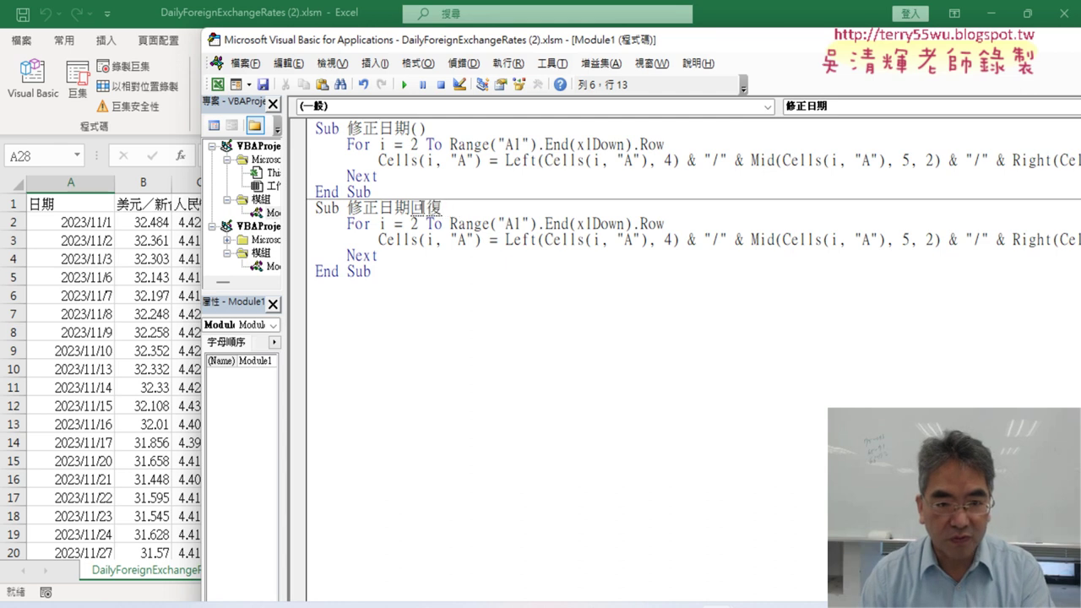
pyautogui.press('Return')
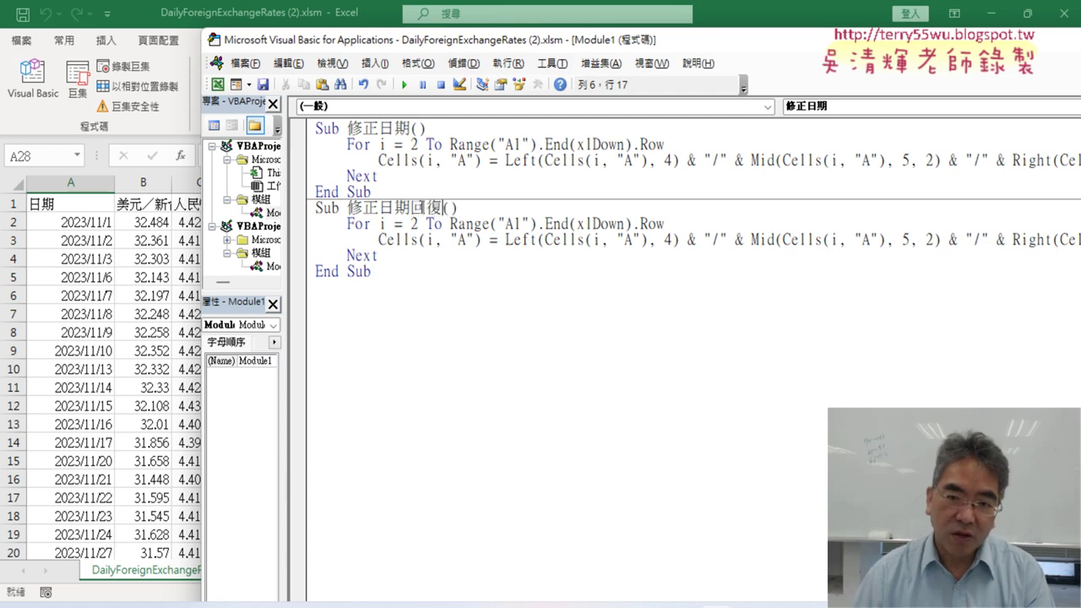